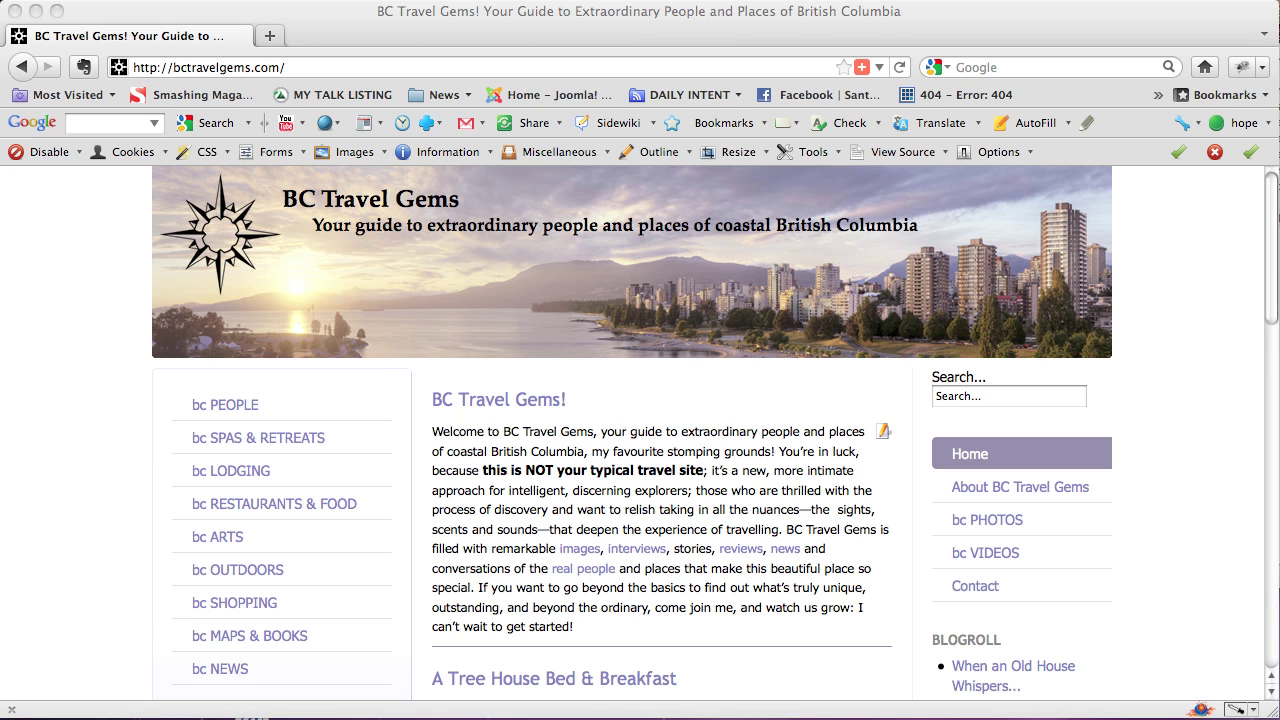
Look over the BC Travel Gems front page and its Add a new Article link
{"action": "left_click", "coordinate": [1038, 18]}
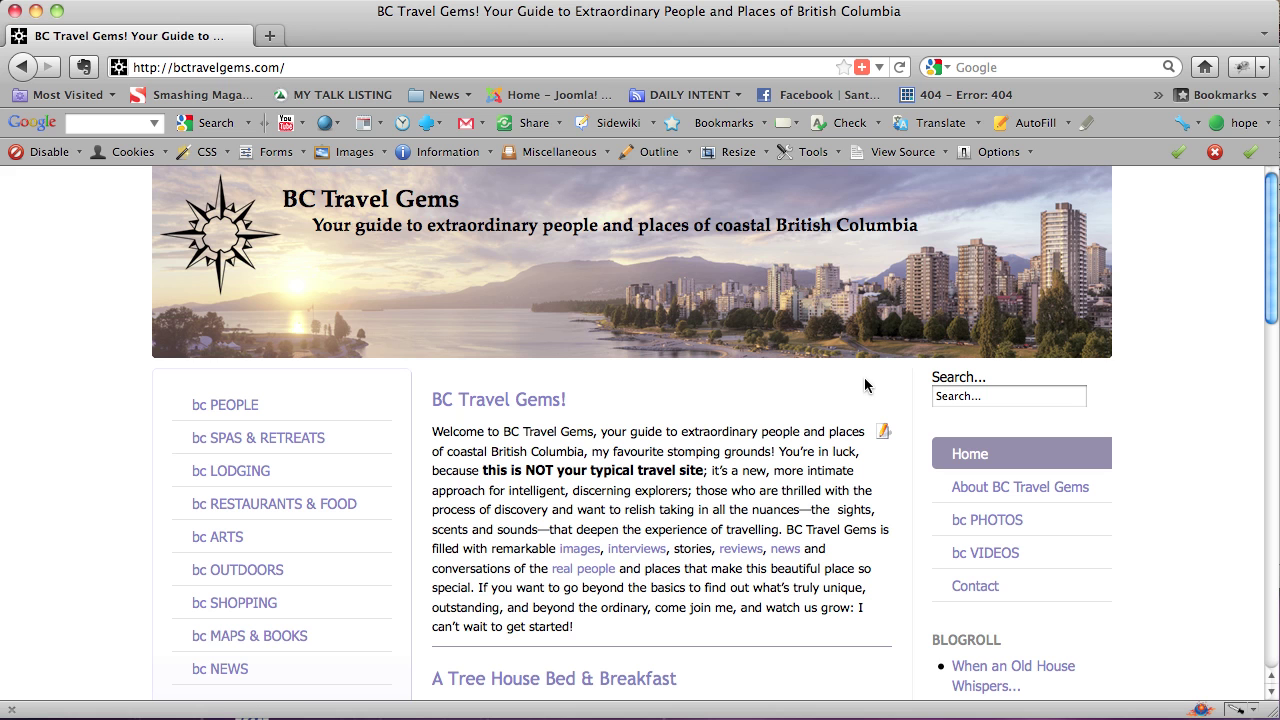
{"action": "scroll", "coordinate": [865, 385], "scroll_direction": "down", "scroll_amount": 8}
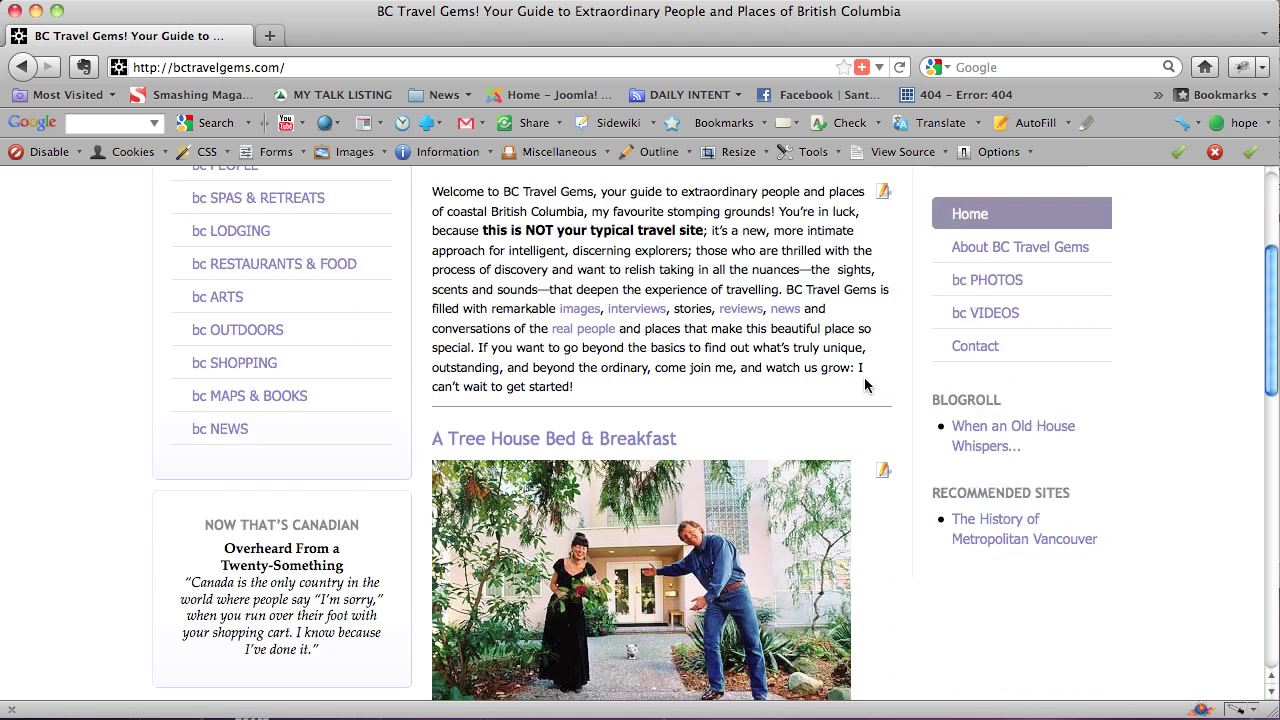
{"action": "scroll", "coordinate": [865, 385], "scroll_direction": "down", "scroll_amount": 15}
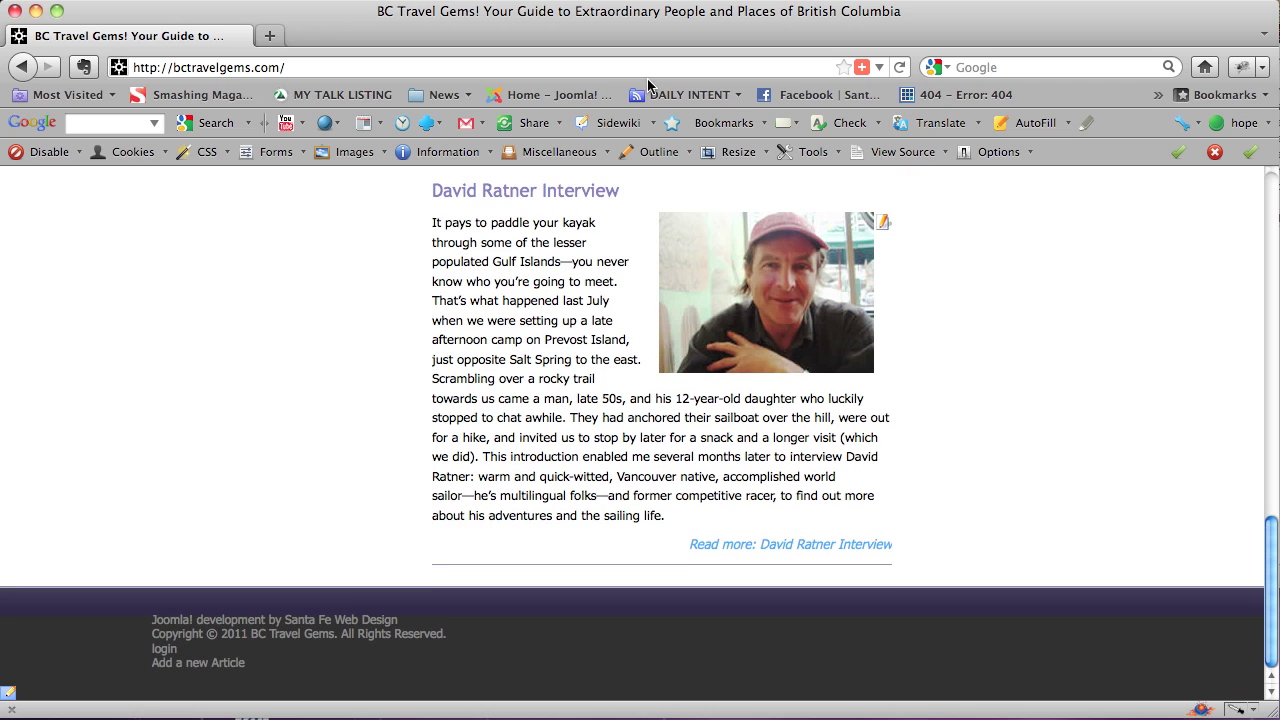
{"action": "left_click", "coordinate": [288, 68]}
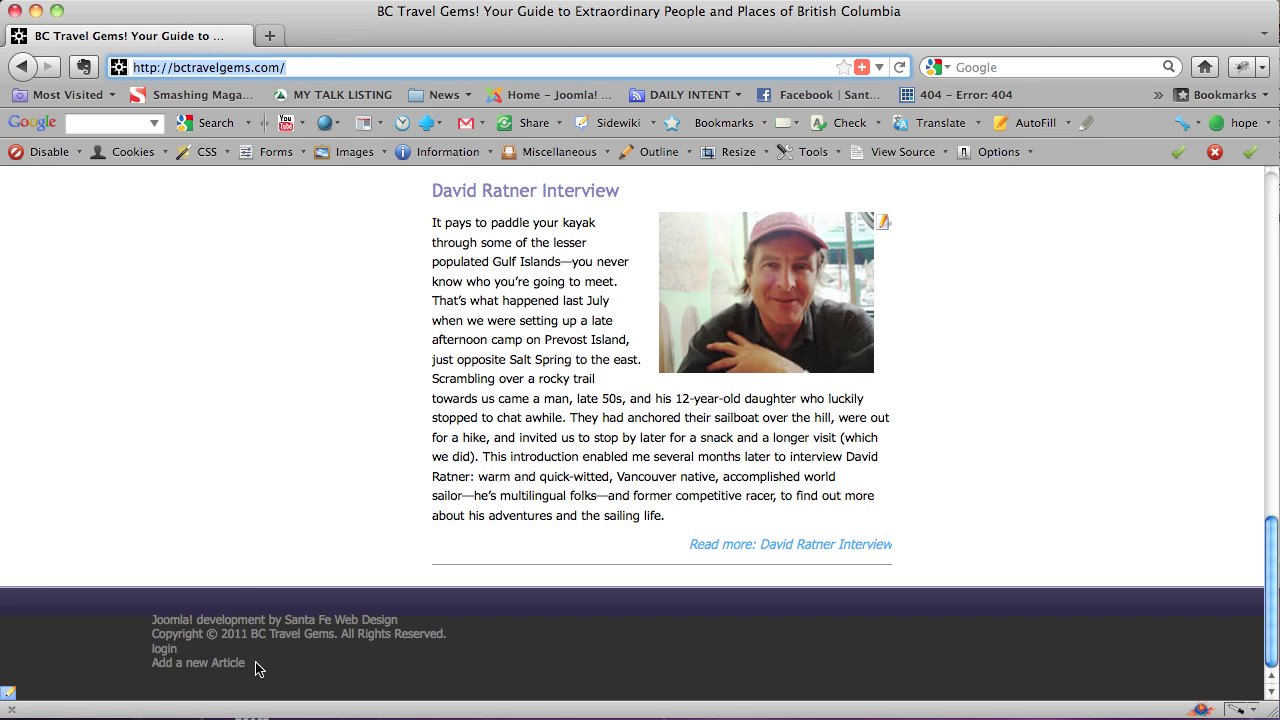
{"action": "mouse_move", "coordinate": [243, 662]}
{"action": "left_mouse_down"}
{"action": "mouse_move", "coordinate": [151, 671]}
{"action": "mouse_move", "coordinate": [252, 662]}
{"action": "left_mouse_up"}
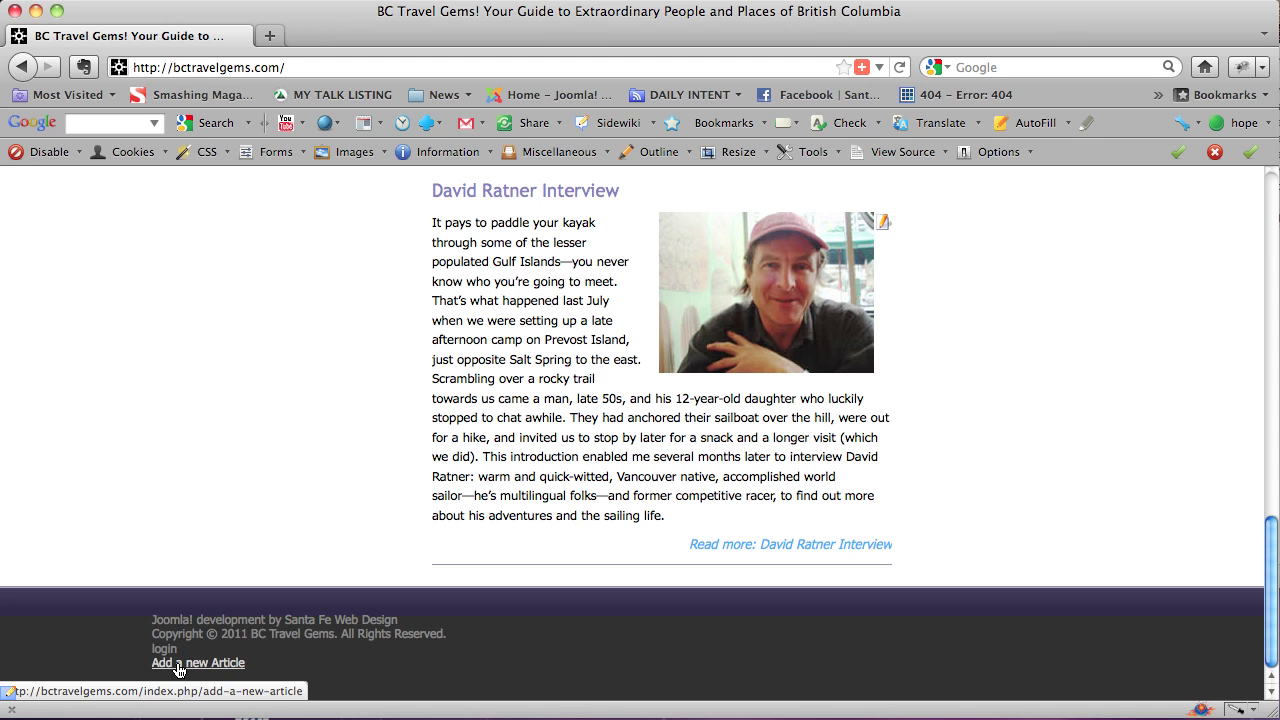
{"action": "scroll", "coordinate": [237, 489], "scroll_direction": "up", "scroll_amount": 15}
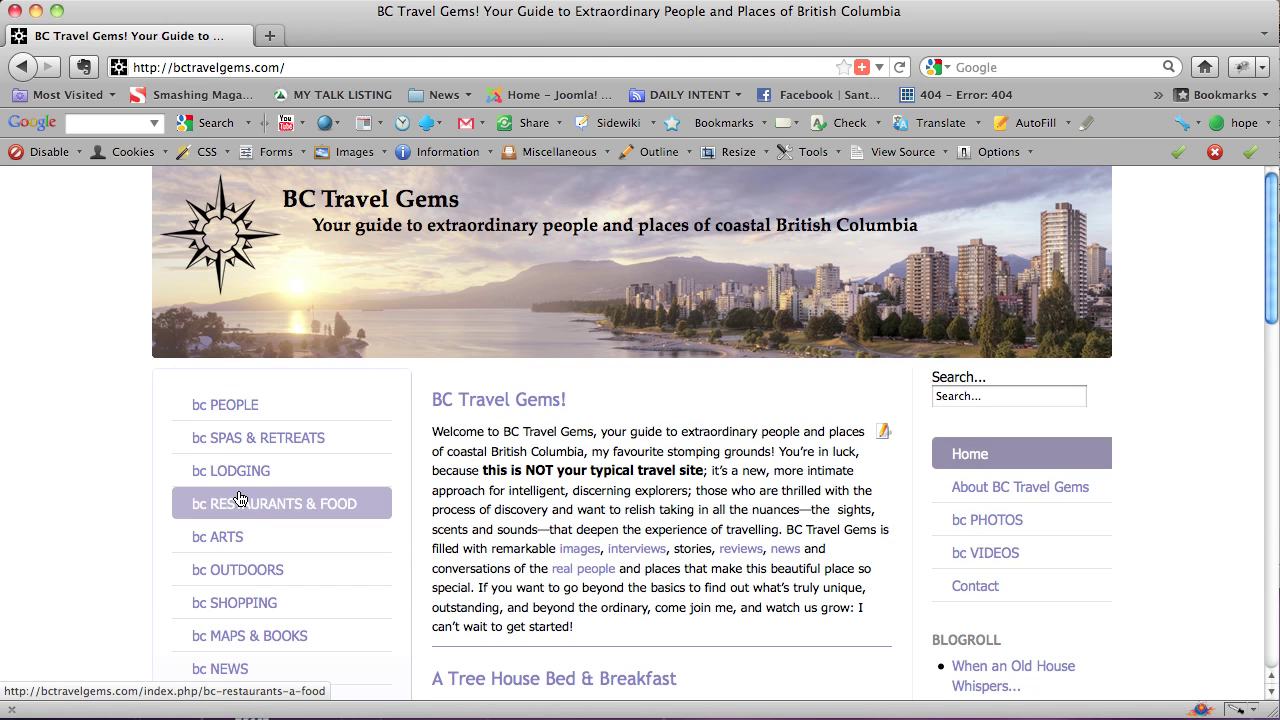
Browse BC People's articles down to the Interviews, Histories and Neighbourhoods subcategories
{"action": "left_click", "coordinate": [230, 408]}
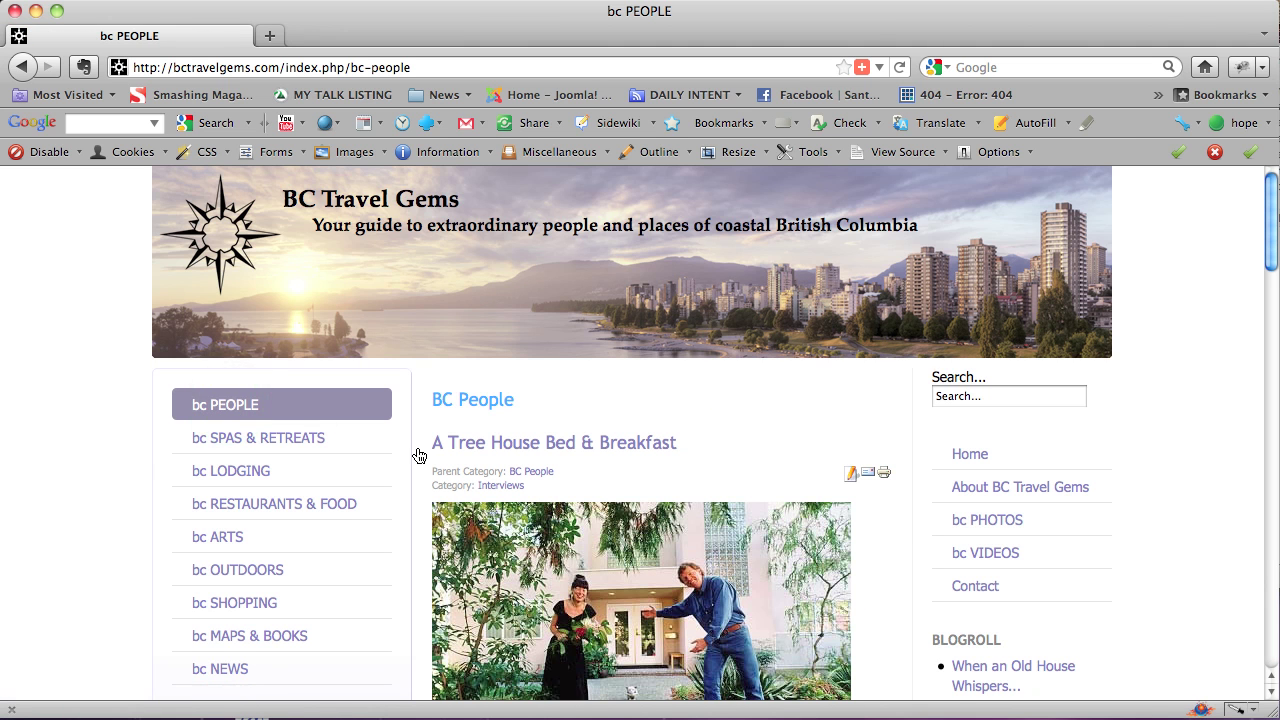
{"action": "scroll", "coordinate": [545, 517], "scroll_direction": "down", "scroll_amount": 2}
{"action": "scroll", "coordinate": [545, 517], "scroll_direction": "down", "scroll_amount": 9}
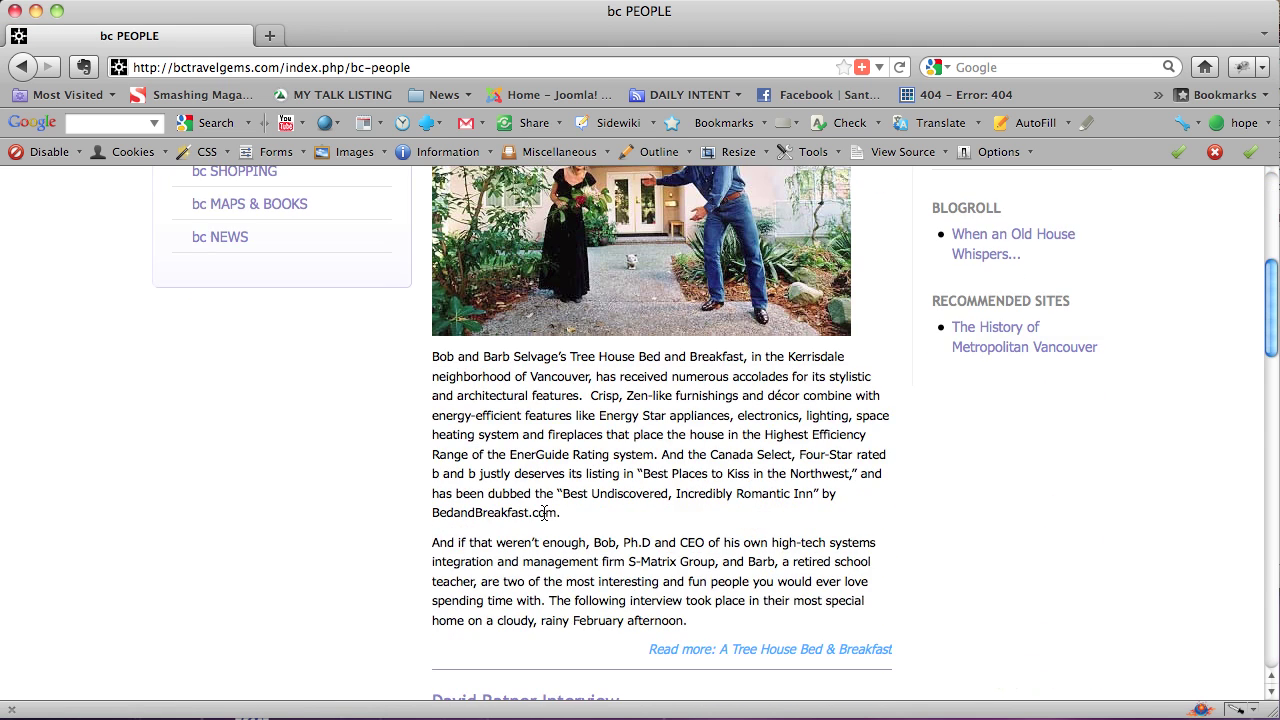
{"action": "left_click_drag", "start_coordinate": [531, 466], "coordinate": [546, 505]}
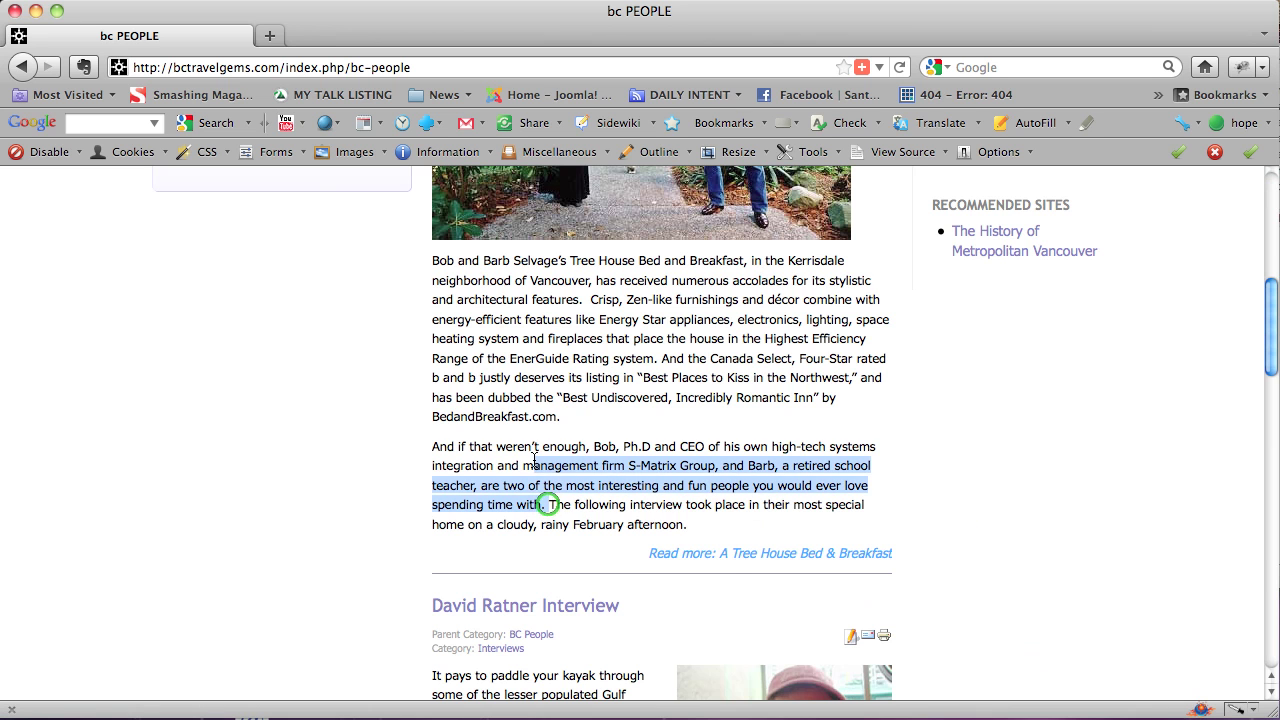
{"action": "scroll", "coordinate": [726, 557], "scroll_direction": "down", "scroll_amount": 7}
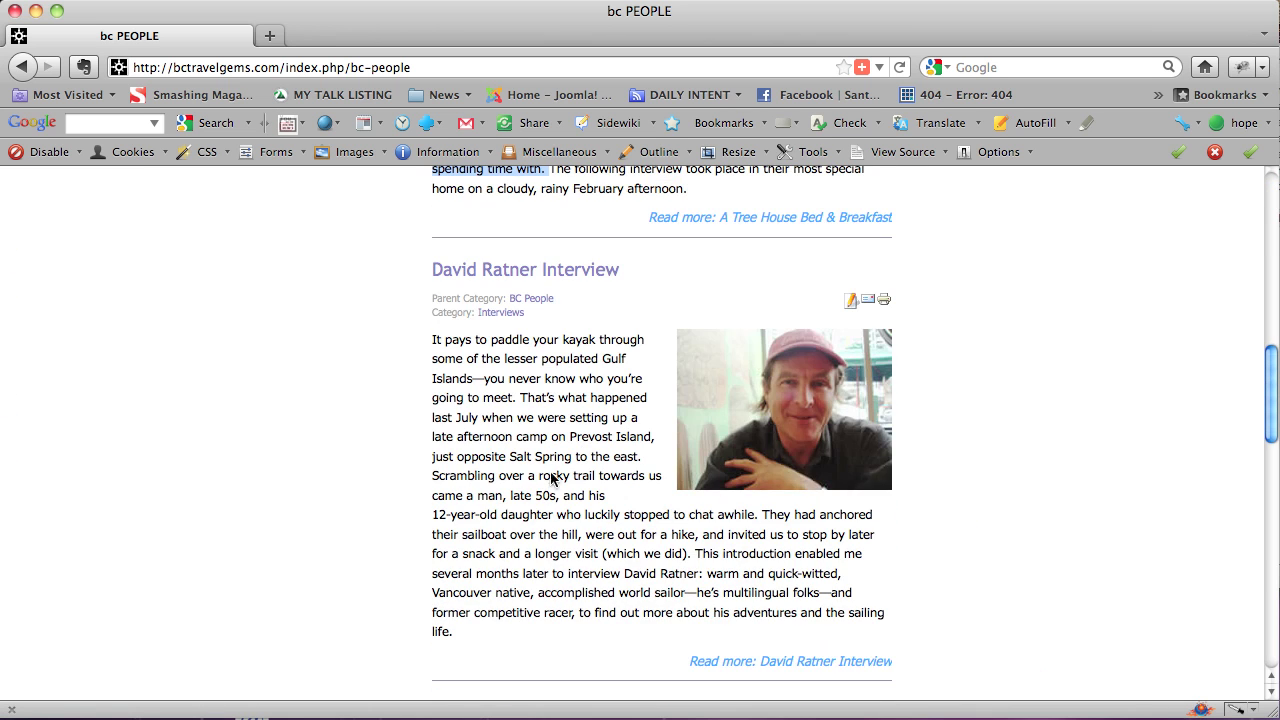
{"action": "scroll", "coordinate": [736, 660], "scroll_direction": "down", "scroll_amount": 12}
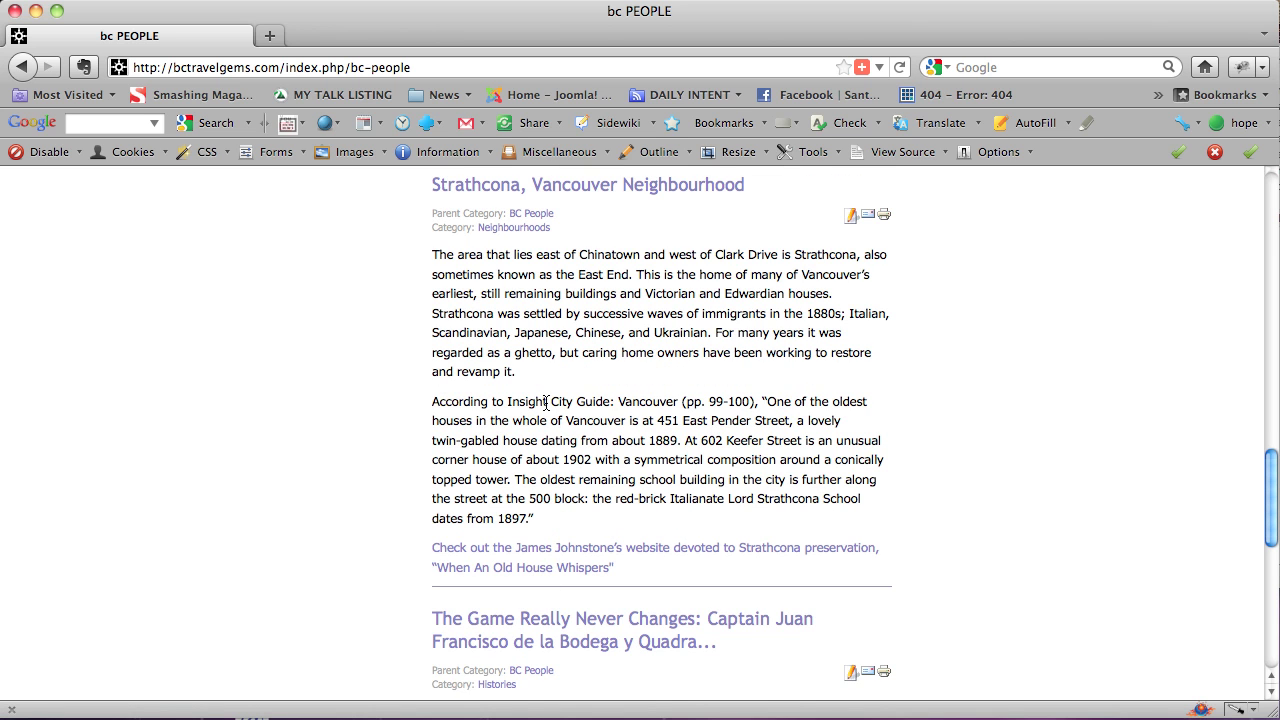
{"action": "scroll", "coordinate": [524, 593], "scroll_direction": "down", "scroll_amount": 6}
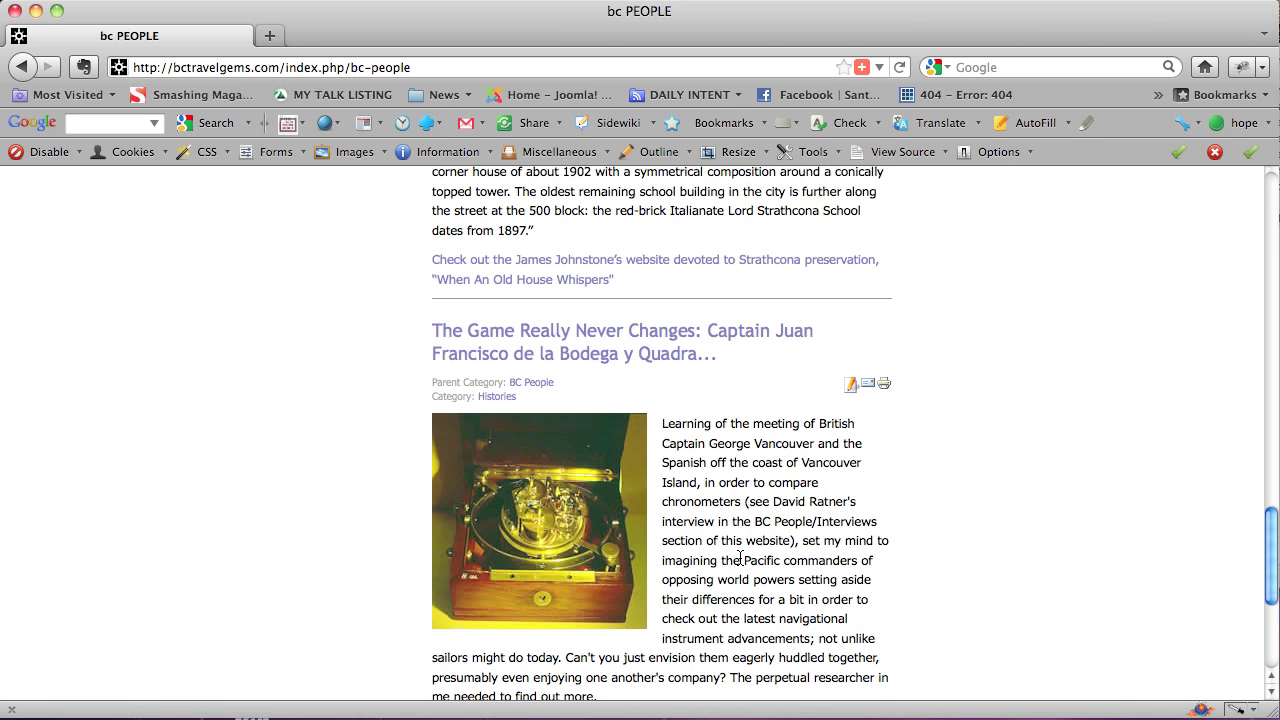
{"action": "left_click_drag", "start_coordinate": [743, 560], "coordinate": [751, 582]}
{"action": "scroll", "coordinate": [752, 580], "scroll_direction": "down", "scroll_amount": 4}
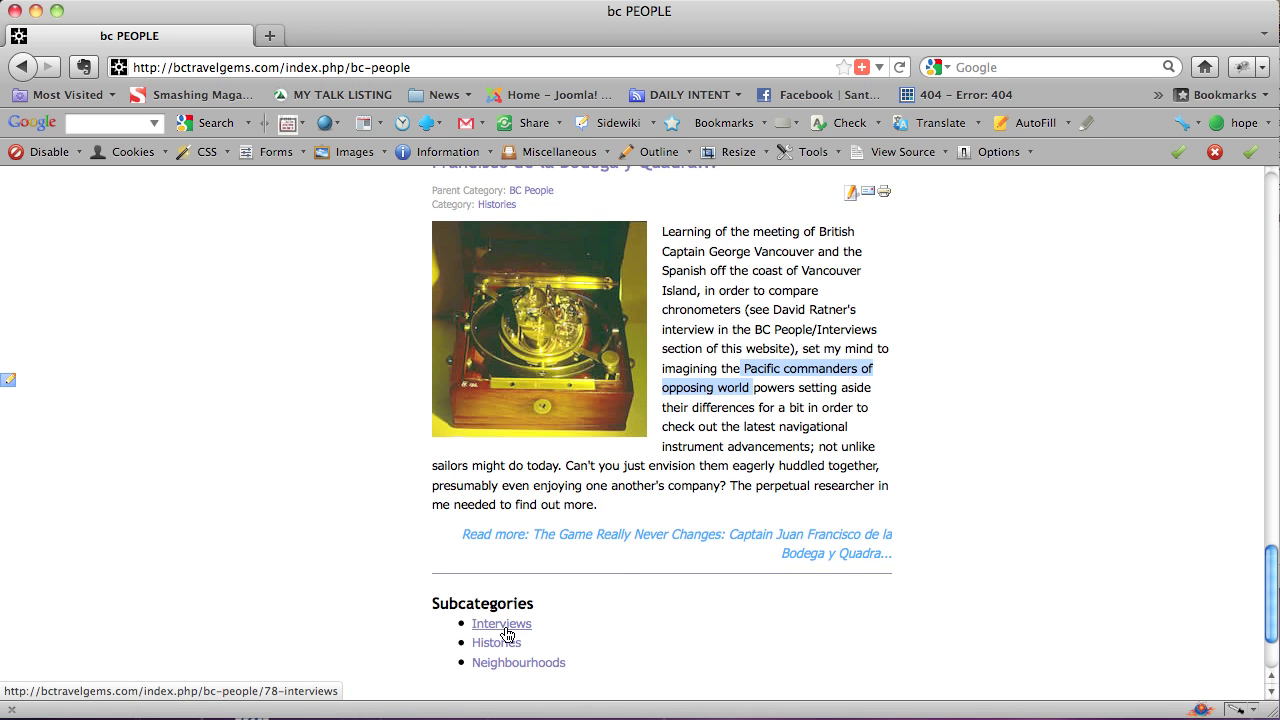
{"action": "scroll", "coordinate": [674, 522], "scroll_direction": "up", "scroll_amount": 15}
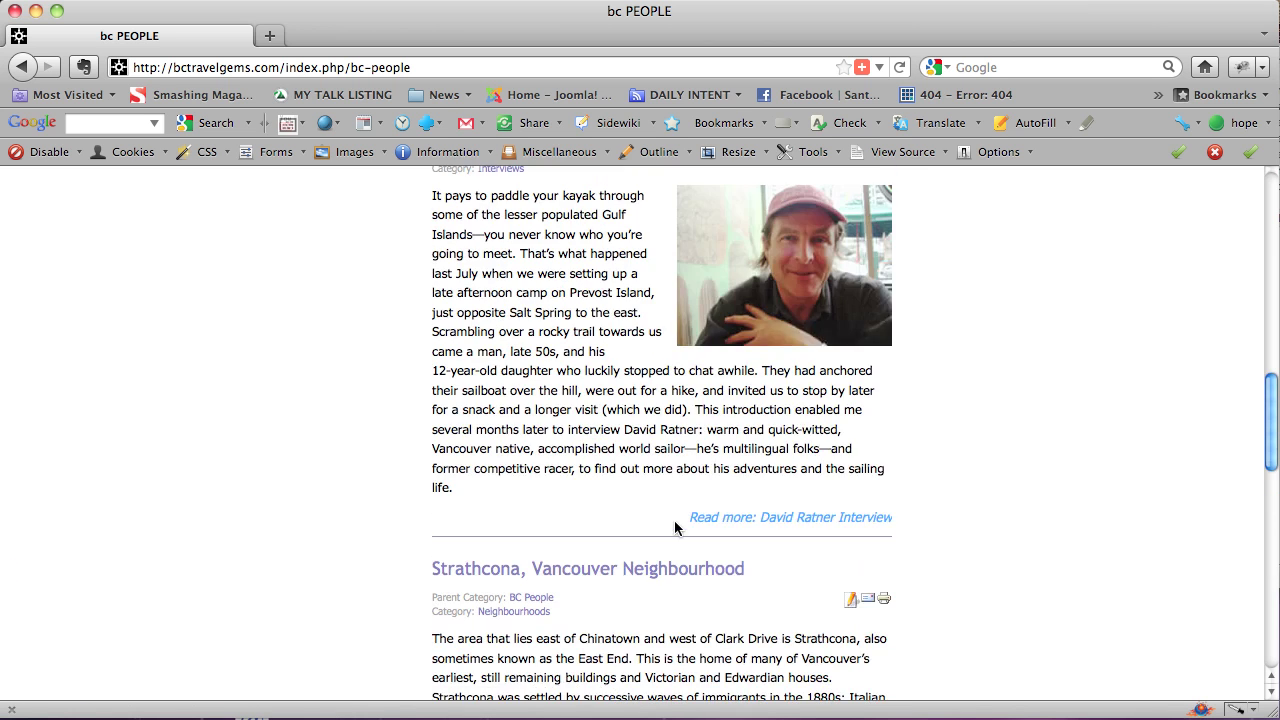
{"action": "scroll", "coordinate": [674, 520], "scroll_direction": "down", "scroll_amount": 5}
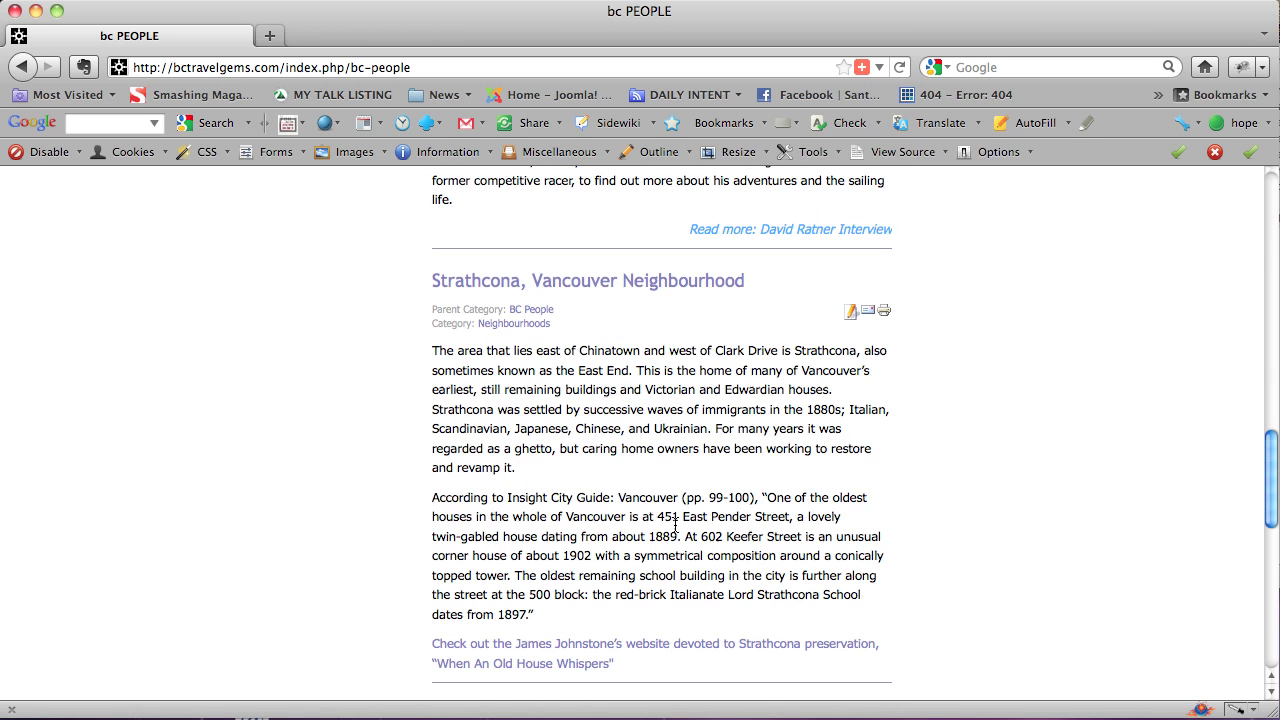
{"action": "scroll", "coordinate": [675, 522], "scroll_direction": "down", "scroll_amount": 10}
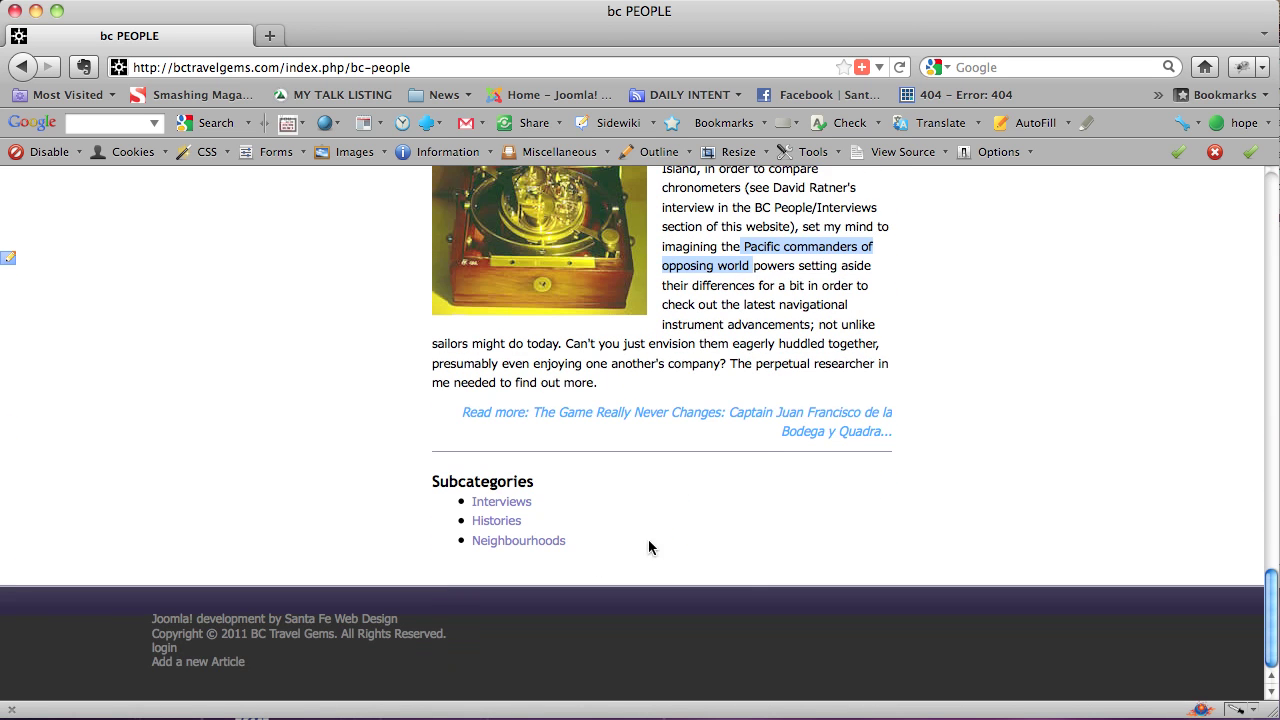
Start a new article titled with the person's name, and open BC People in a second tab
{"action": "left_click", "coordinate": [226, 664]}
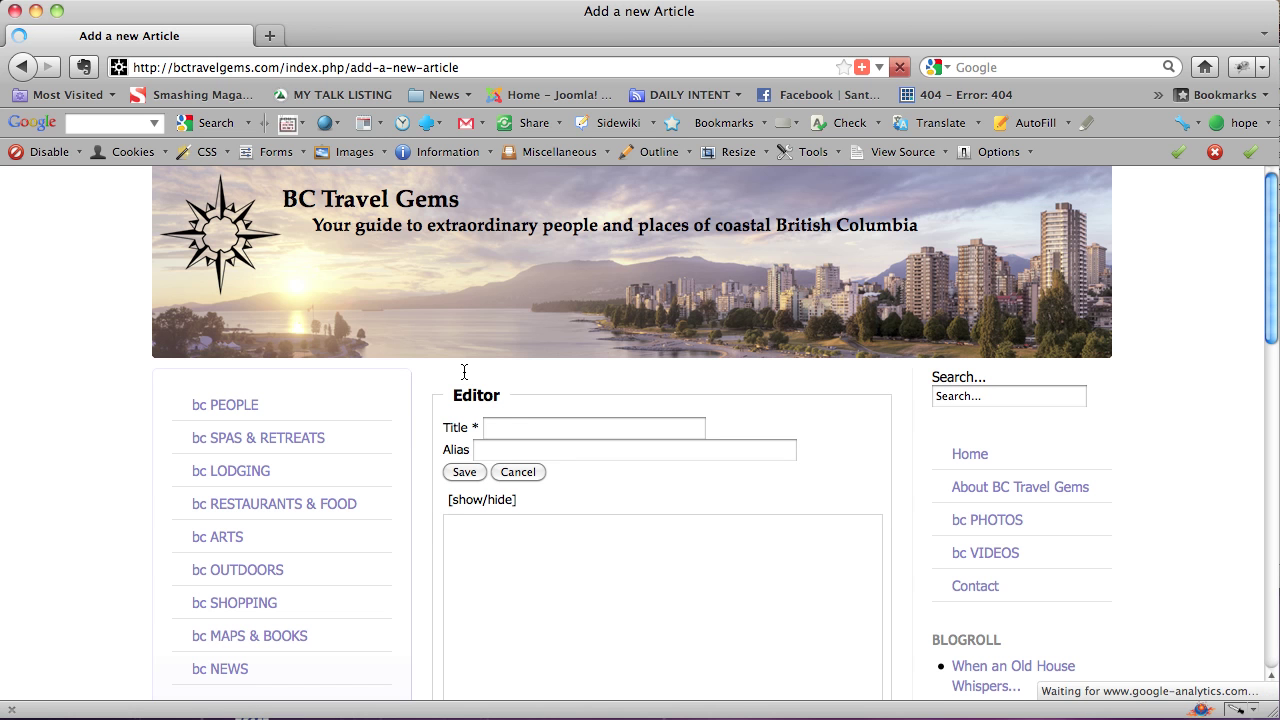
{"action": "left_click", "coordinate": [512, 427]}
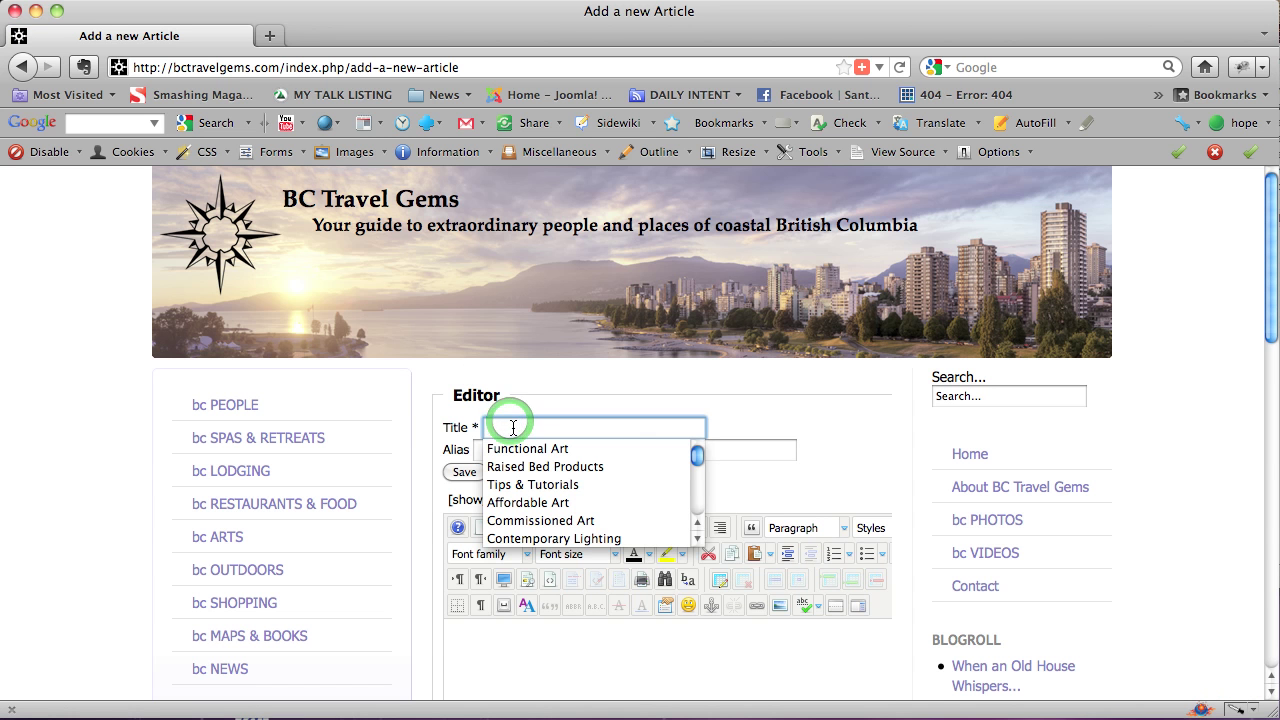
{"action": "type", "text": "John Smith"}
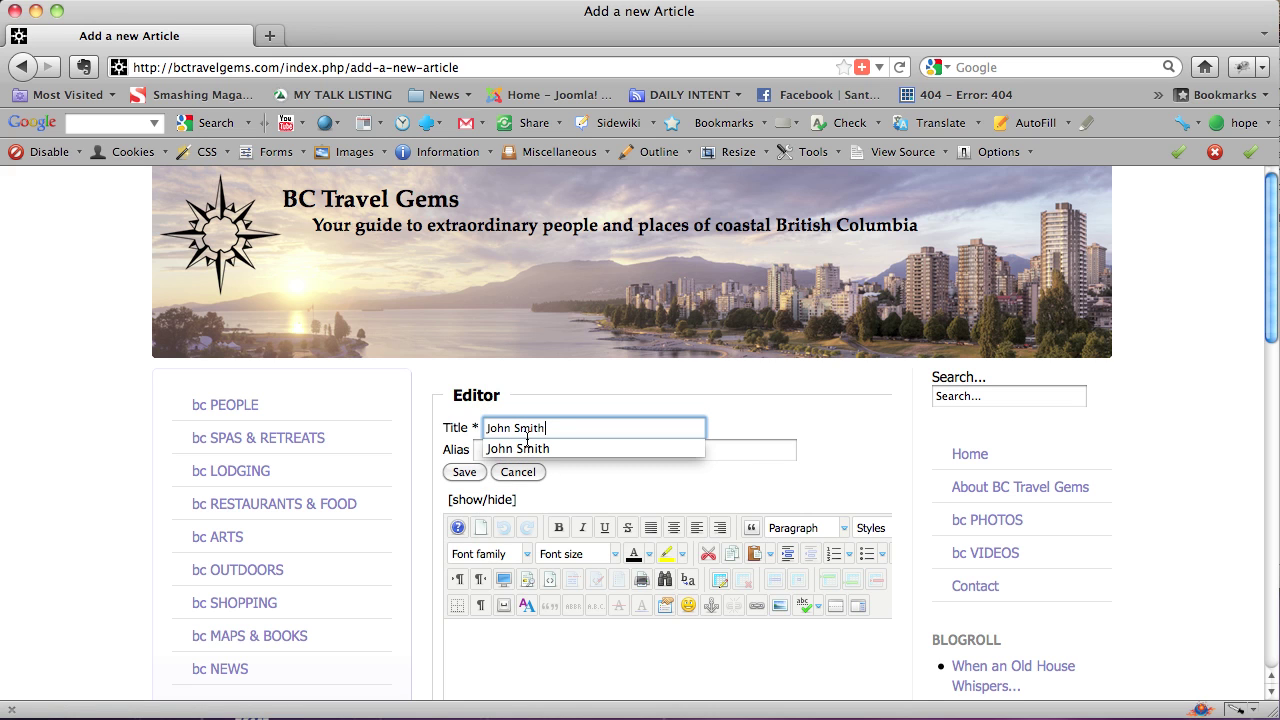
{"action": "left_click", "coordinate": [528, 448]}
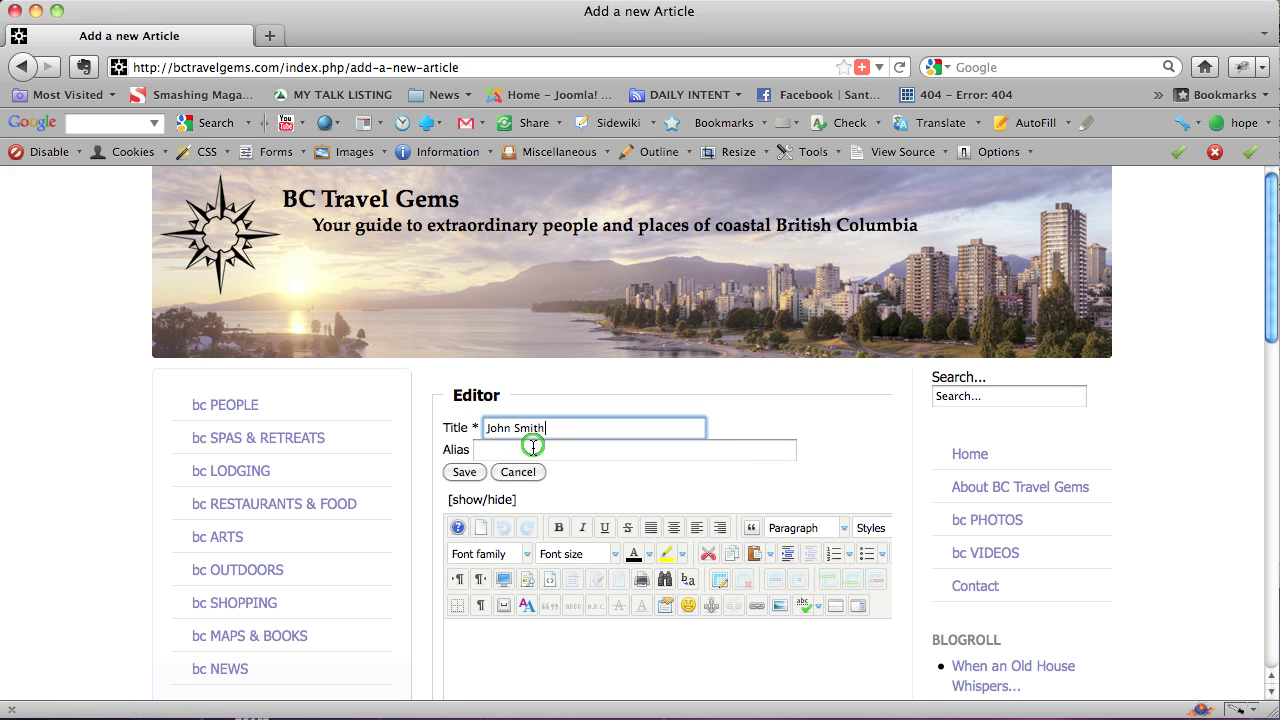
{"action": "left_click", "coordinate": [521, 650]}
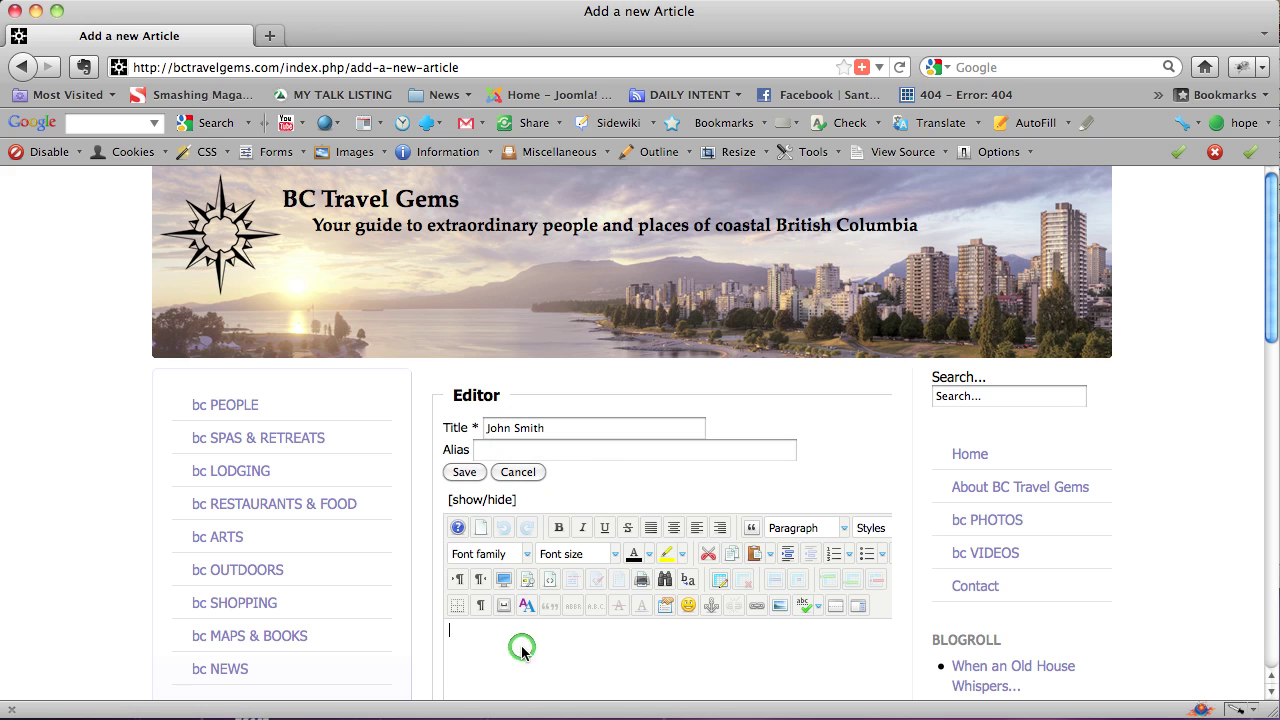
{"action": "middle_click", "coordinate": [242, 404]}
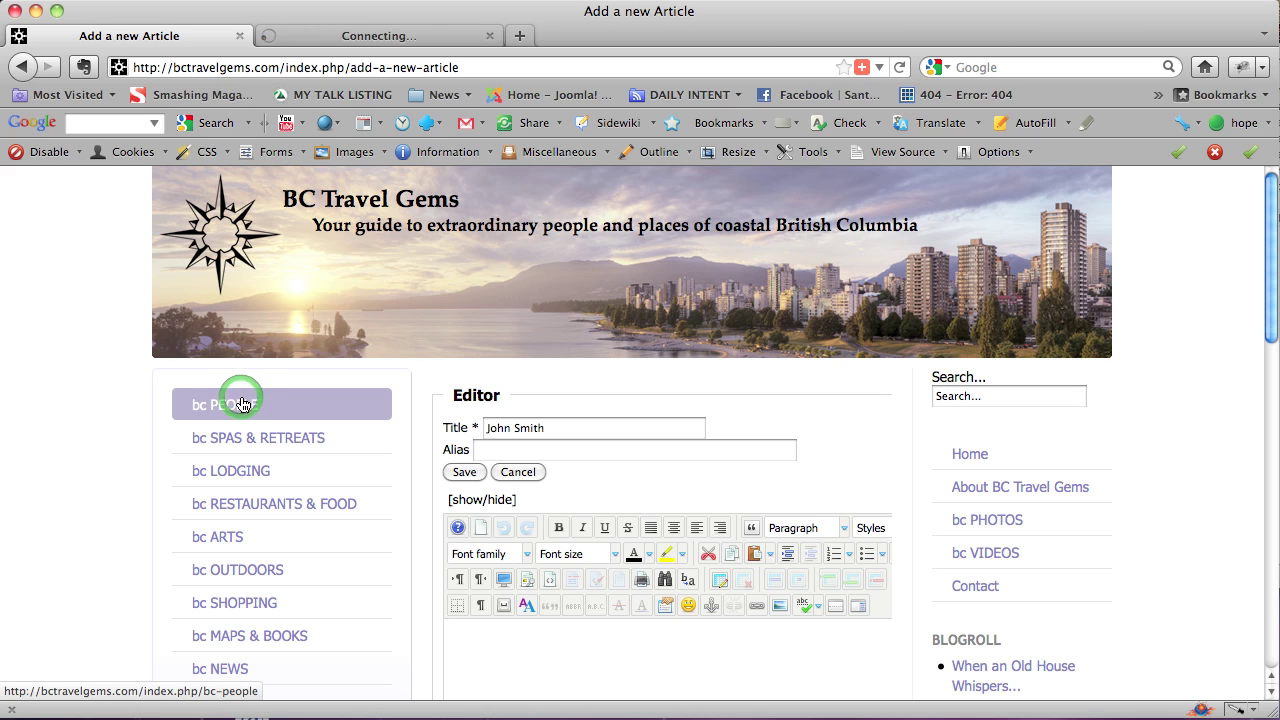
Copy the Tree House Bed & Breakfast article's two introductory paragraphs from the BC People tab
{"action": "left_click", "coordinate": [375, 35]}
{"action": "scroll", "coordinate": [640, 430], "scroll_direction": "down", "scroll_amount": 5}
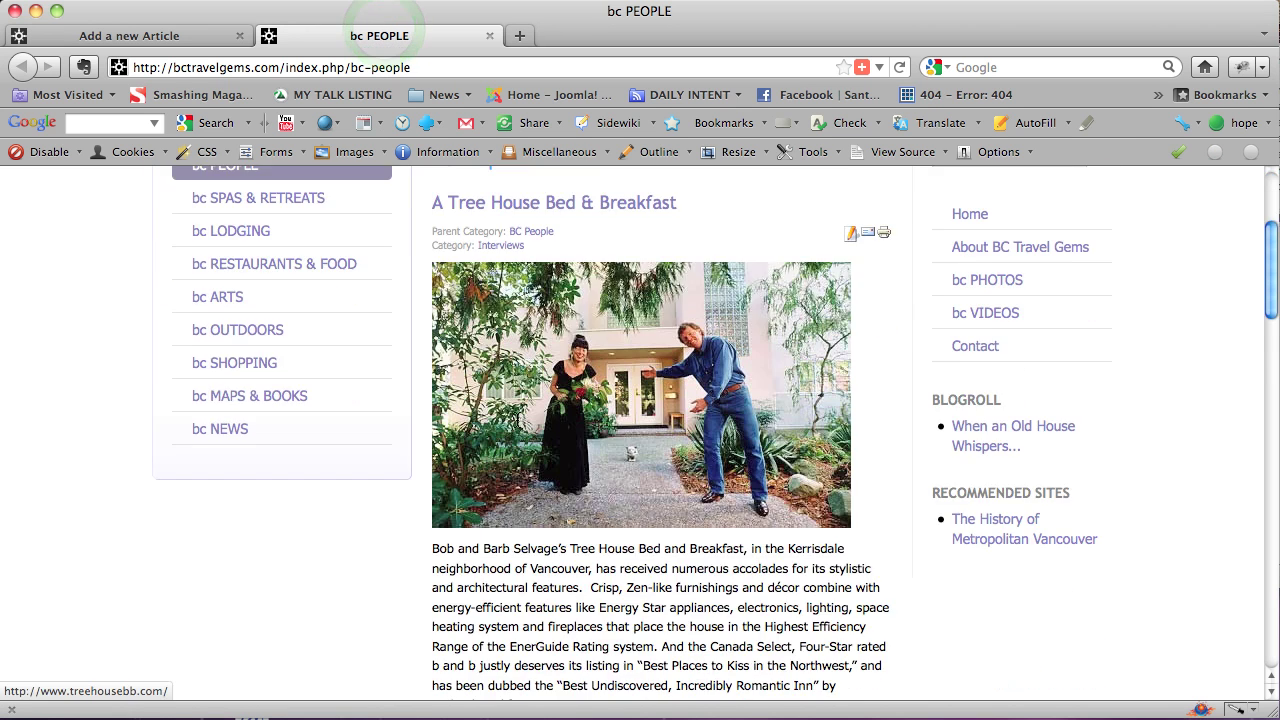
{"action": "scroll", "coordinate": [520, 423], "scroll_direction": "down", "scroll_amount": 5}
{"action": "left_click_drag", "start_coordinate": [697, 574], "coordinate": [433, 310]}
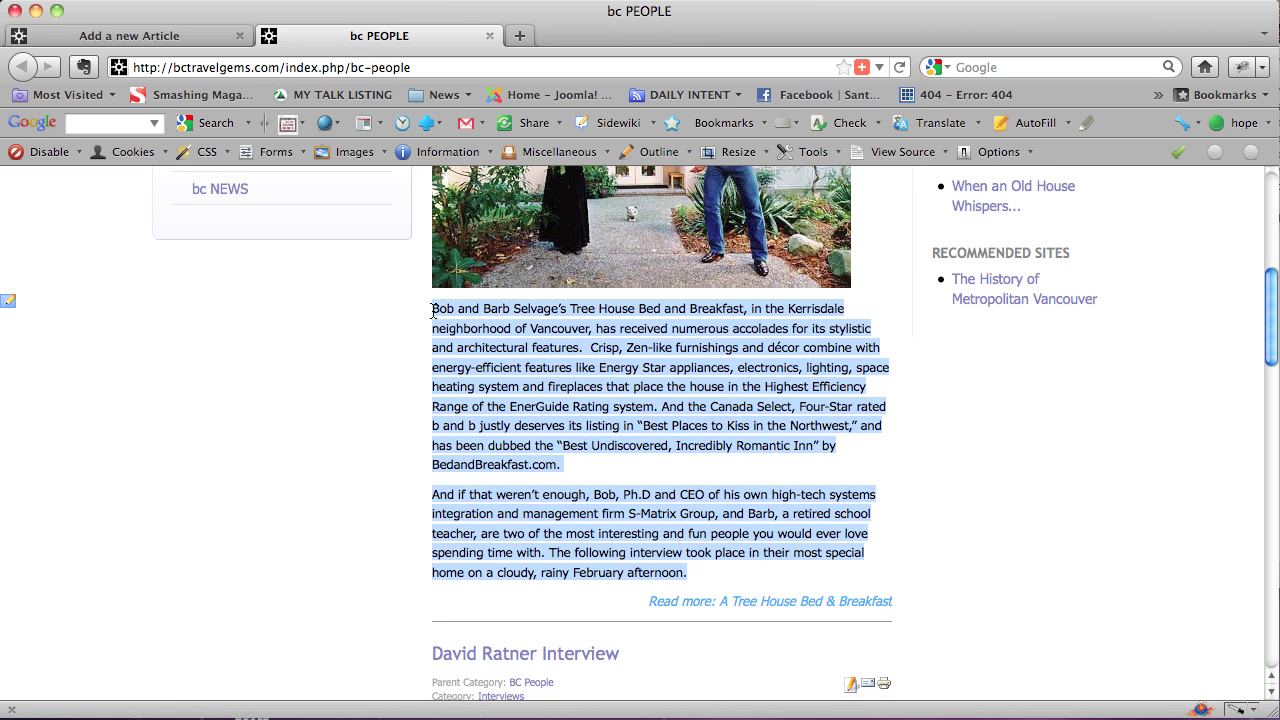
{"action": "right_click", "coordinate": [486, 352]}
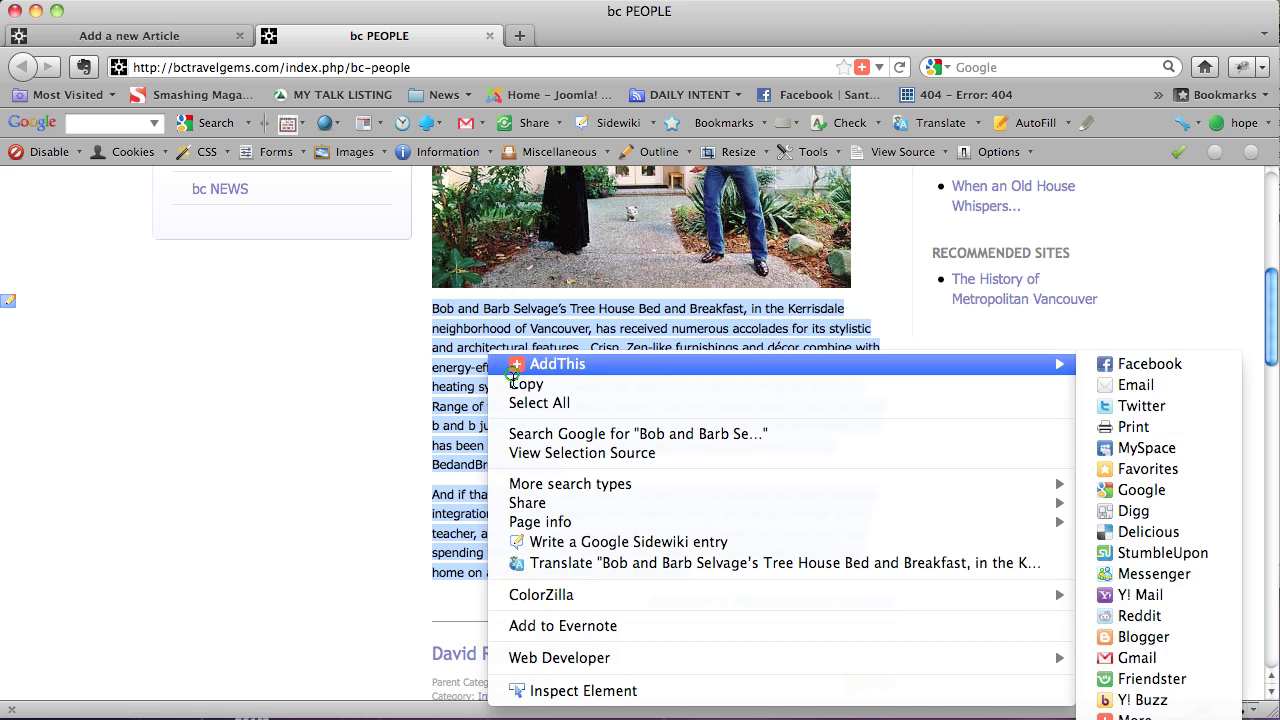
{"action": "left_click", "coordinate": [515, 384]}
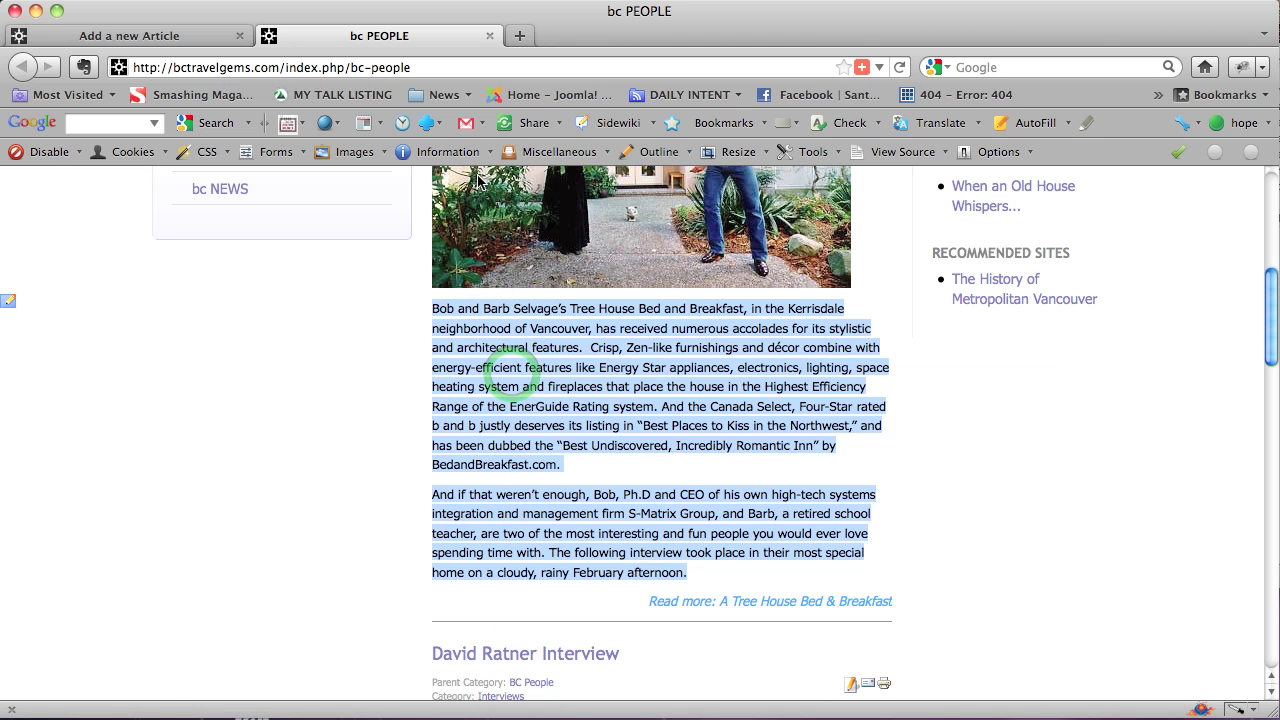
Close the BC People tab and bring up the editor's Paste as Plain Text dialog
{"action": "left_click", "coordinate": [490, 36]}
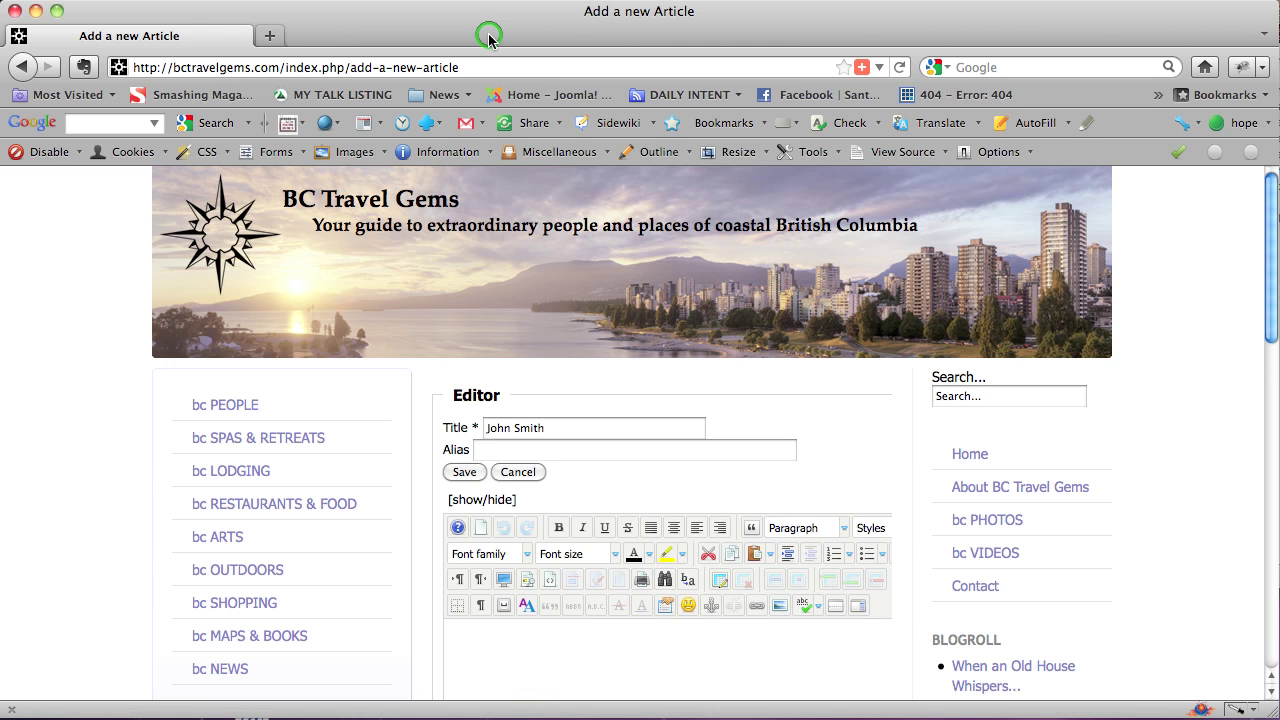
{"action": "scroll", "coordinate": [562, 276], "scroll_direction": "down", "scroll_amount": 4}
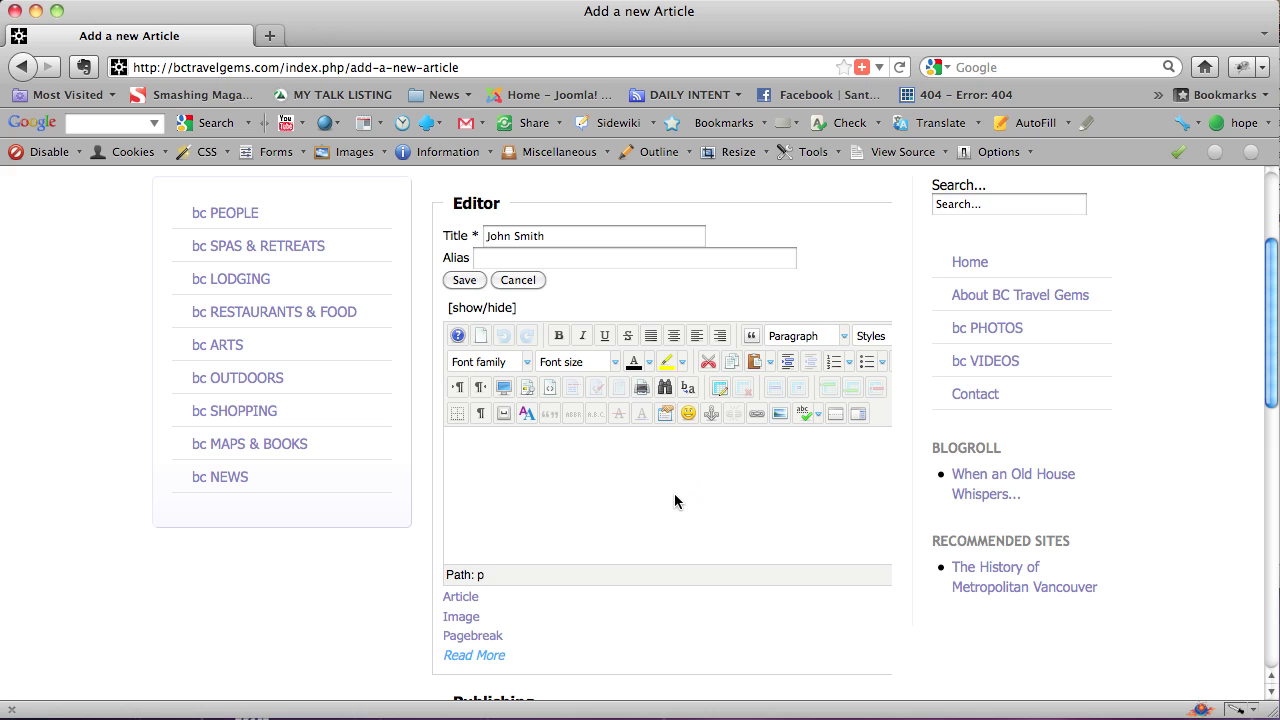
{"action": "left_click", "coordinate": [770, 364]}
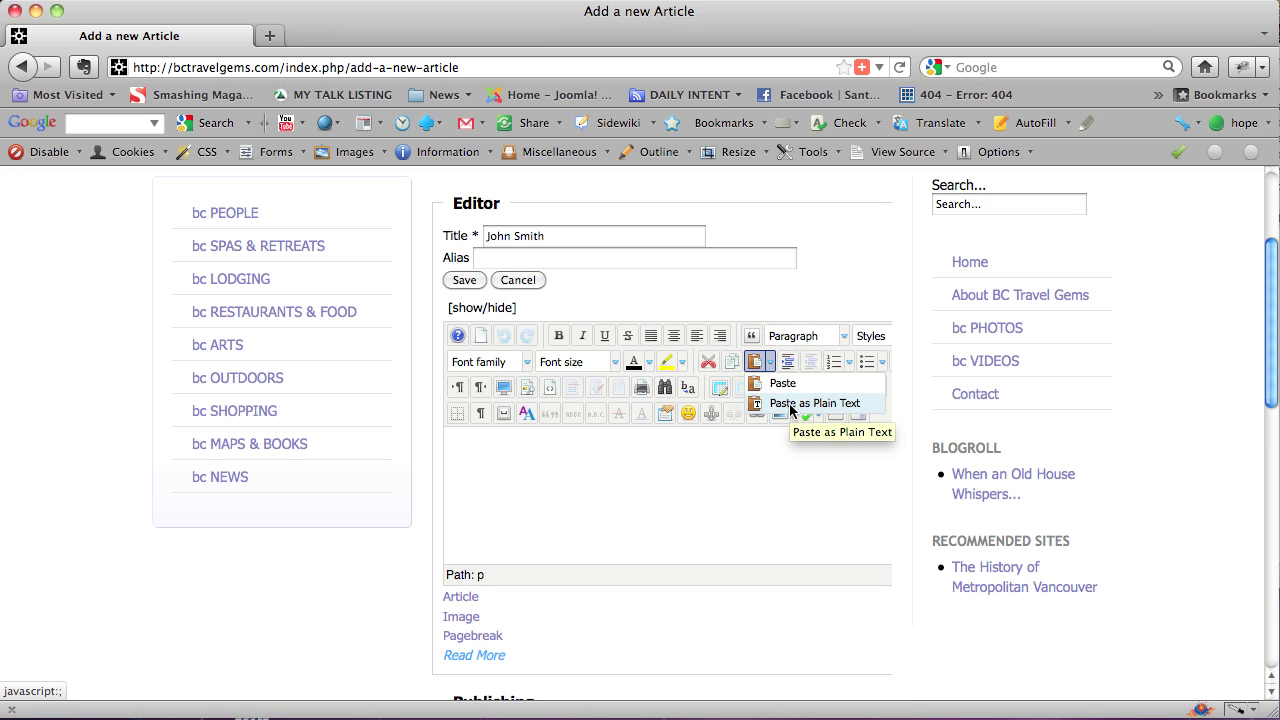
{"action": "left_click", "coordinate": [793, 404]}
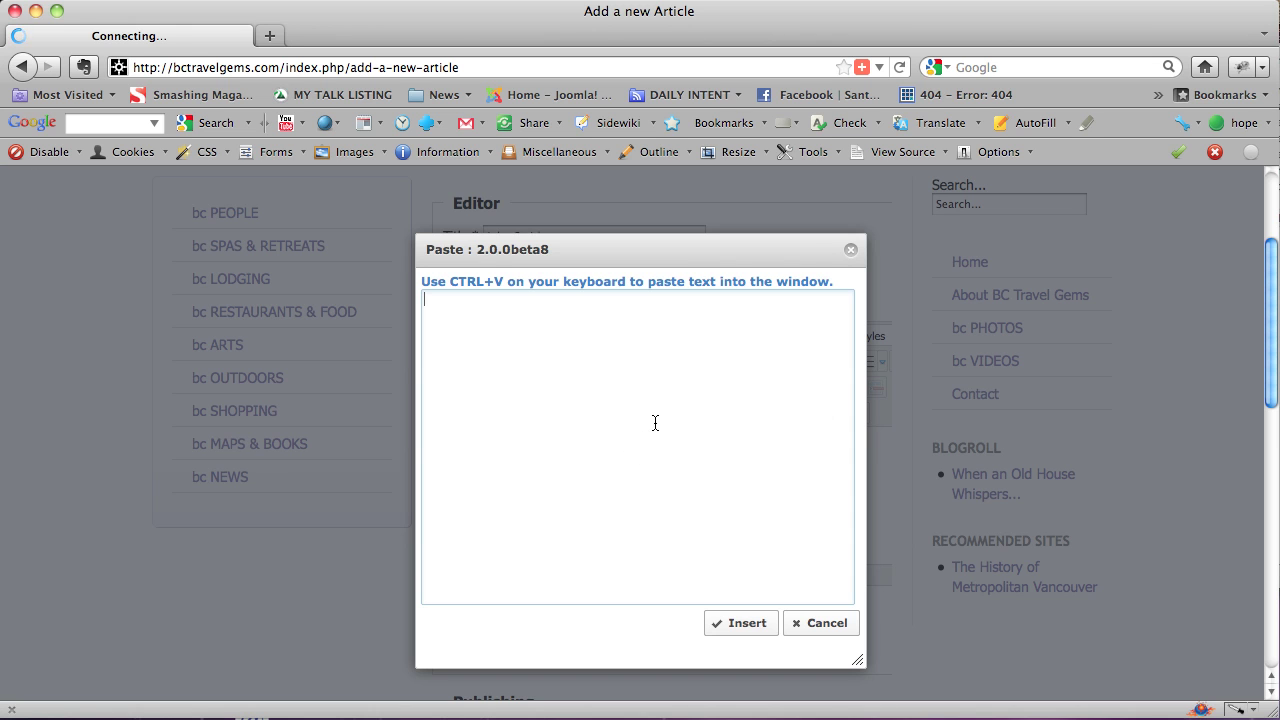
Paste the copied Tree House paragraphs into the article body as plain text
{"action": "left_click", "coordinate": [655, 423]}
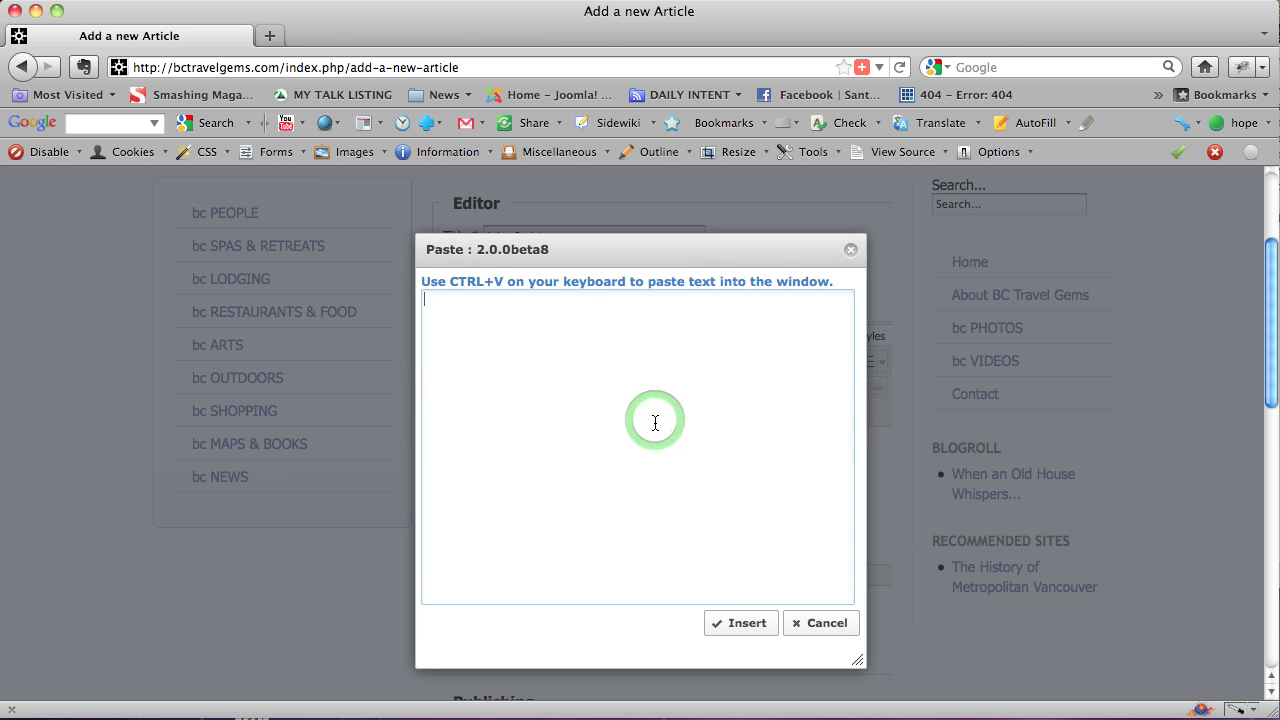
{"action": "key", "text": "super+v"}
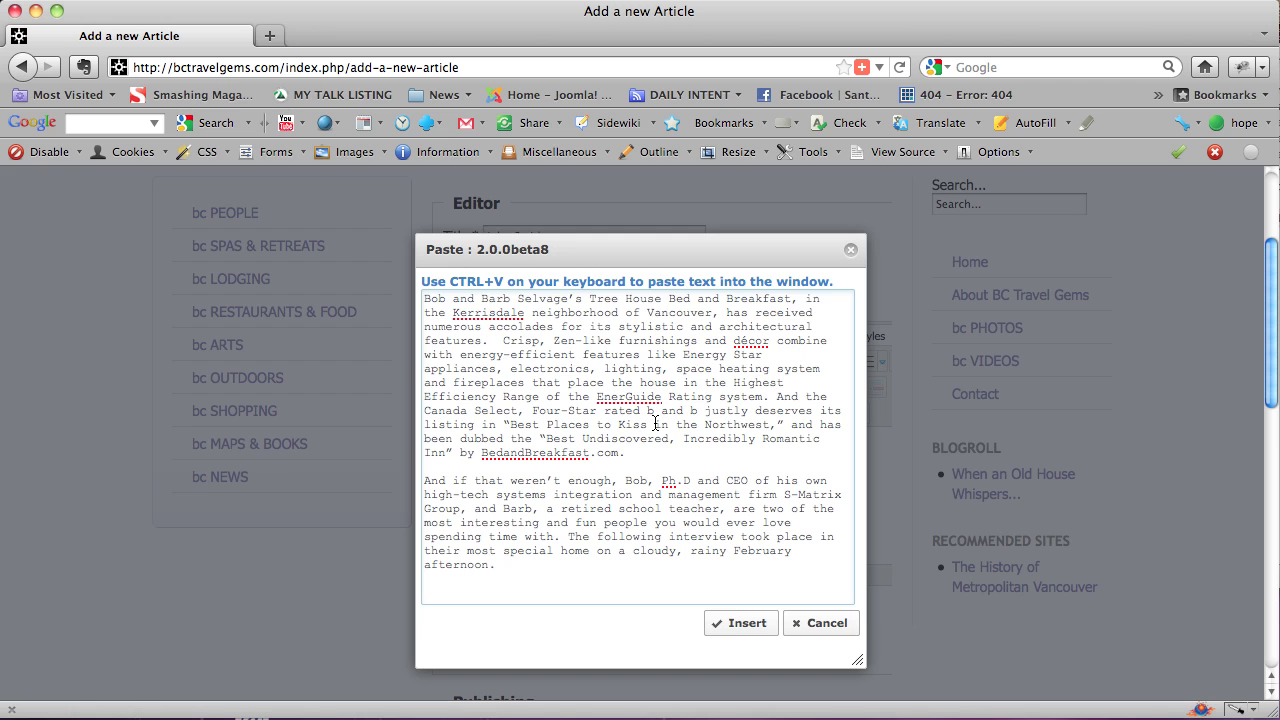
{"action": "left_click", "coordinate": [745, 626]}
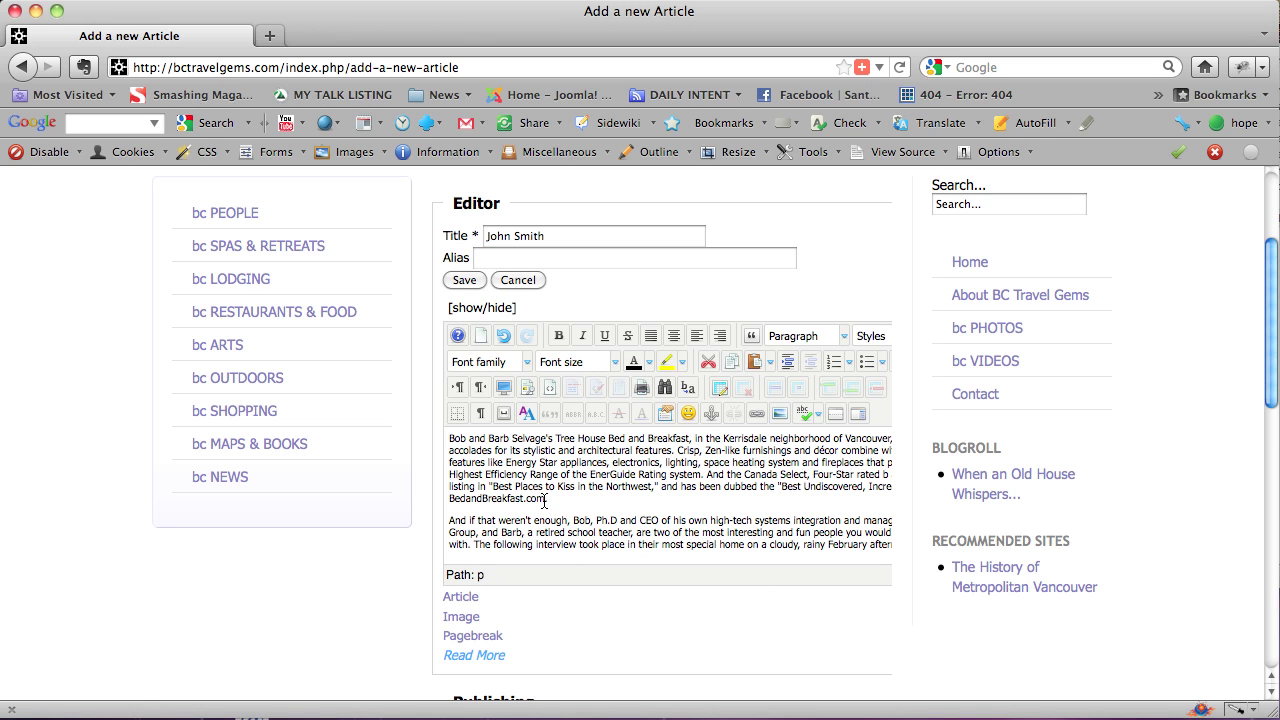
{"action": "left_click_drag", "start_coordinate": [545, 500], "coordinate": [449, 507]}
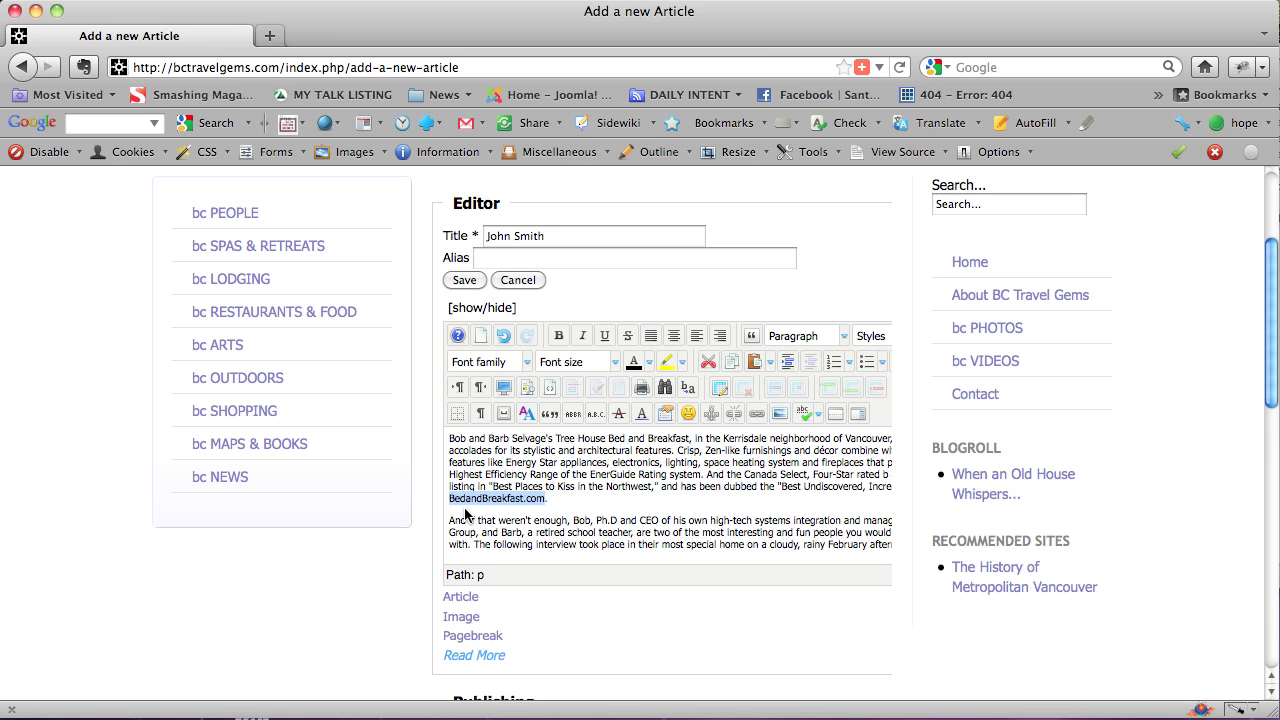
{"action": "left_click", "coordinate": [757, 414]}
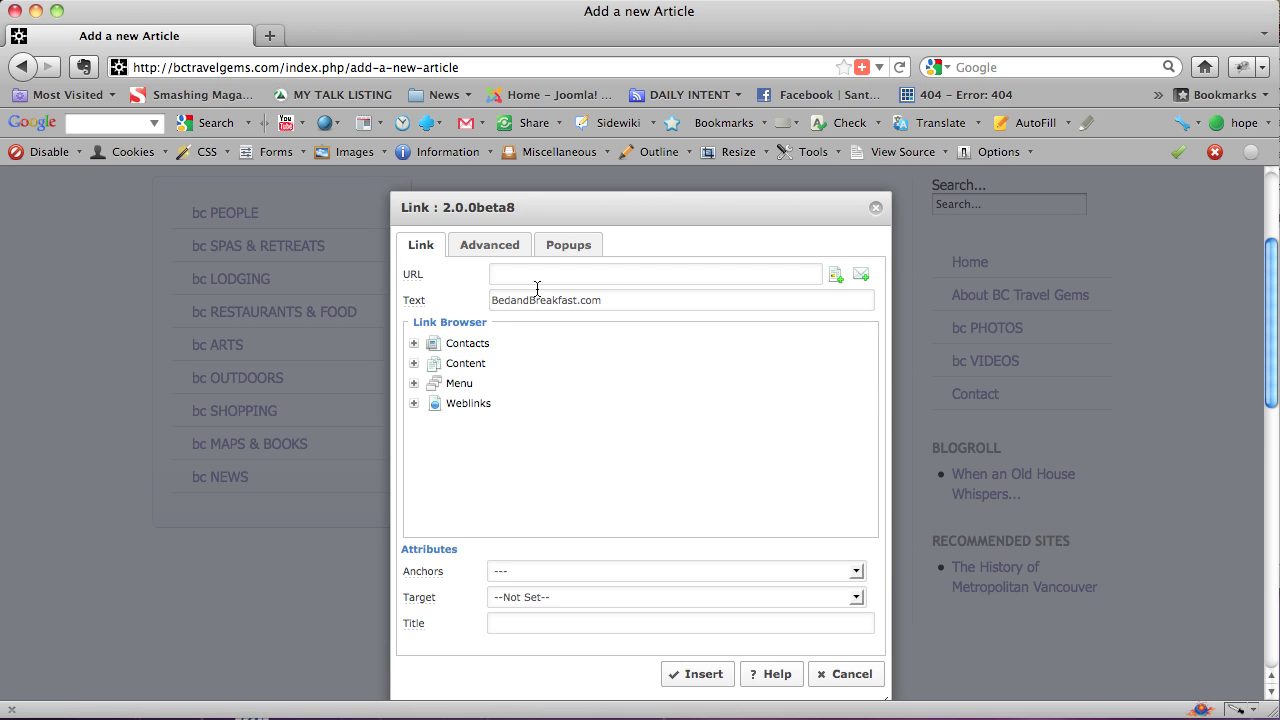
{"action": "left_click", "coordinate": [531, 278]}
{"action": "type", "text": "ht"}
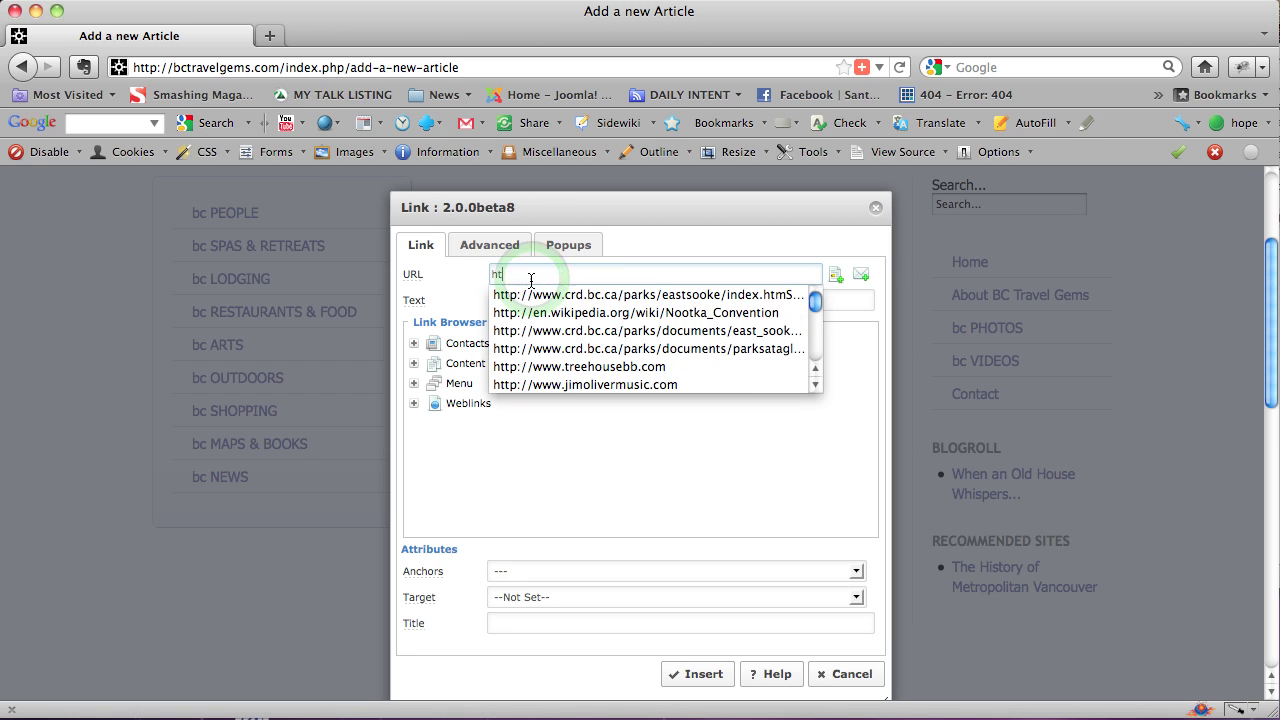
{"action": "type", "text": "tp://"}
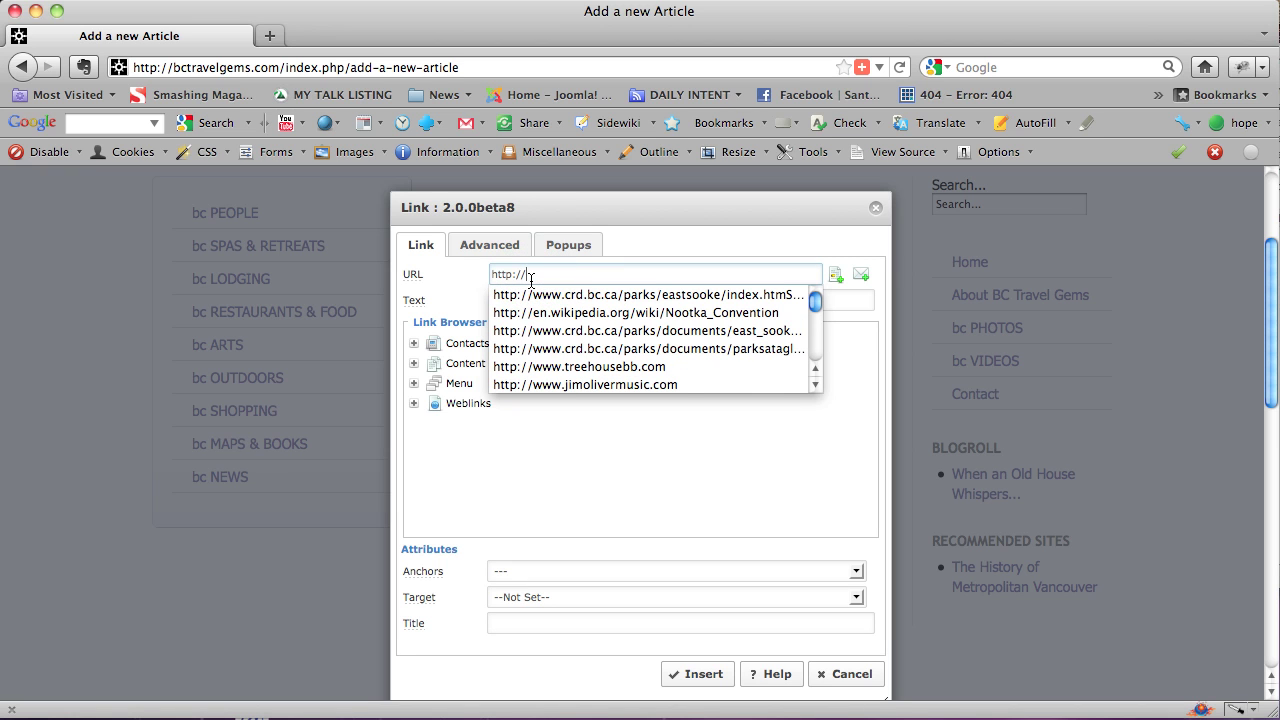
{"action": "type", "text": "www.bedandbrea"}
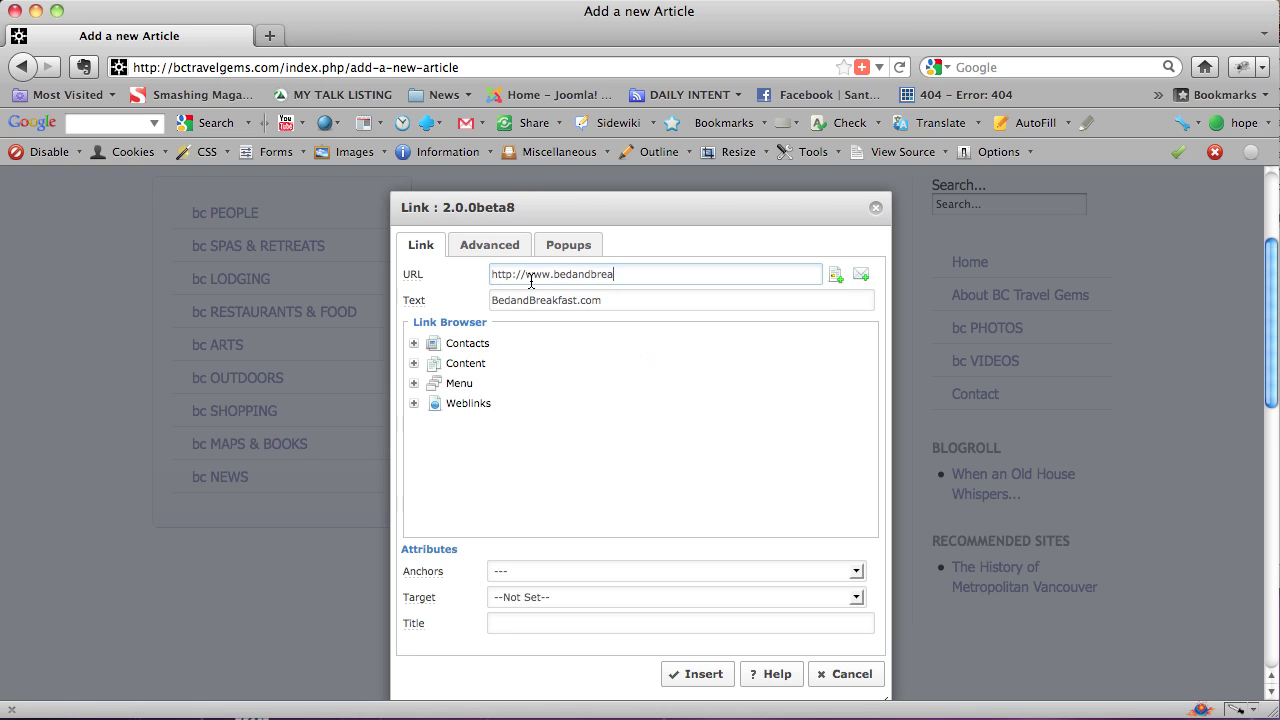
{"action": "type", "text": "kfast.com"}
{"action": "left_click", "coordinate": [575, 596]}
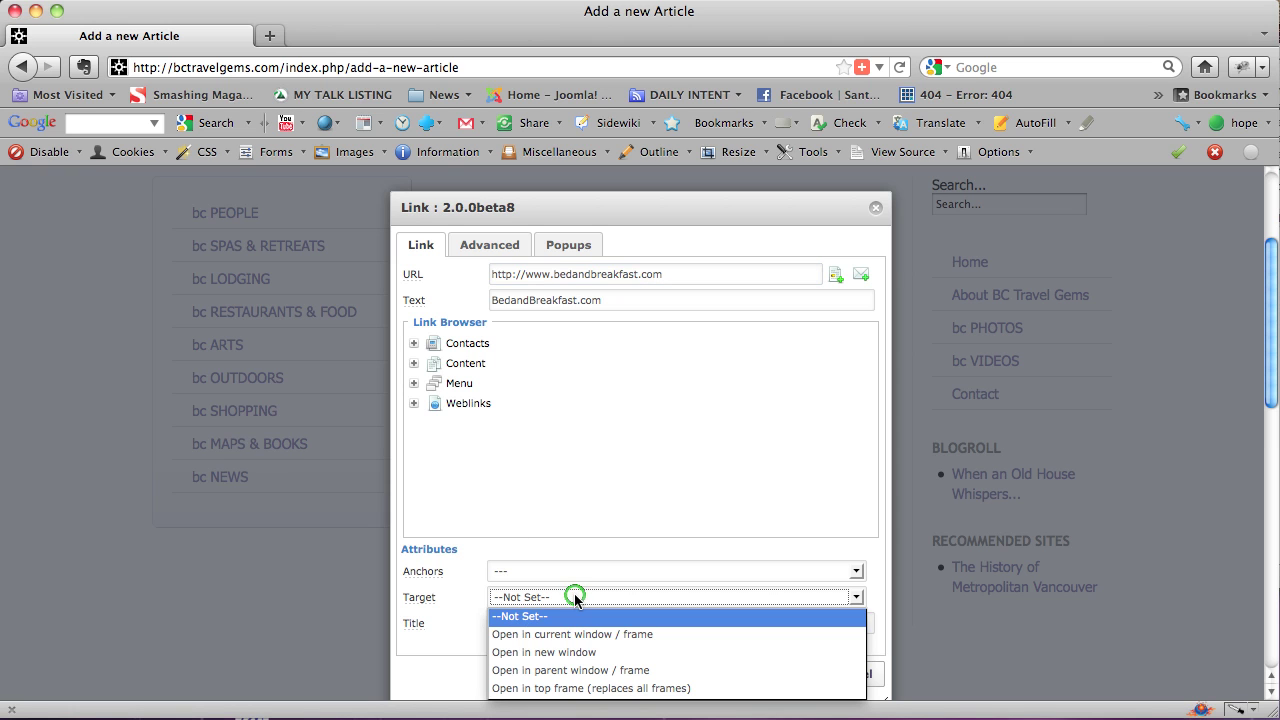
{"action": "left_click", "coordinate": [591, 651]}
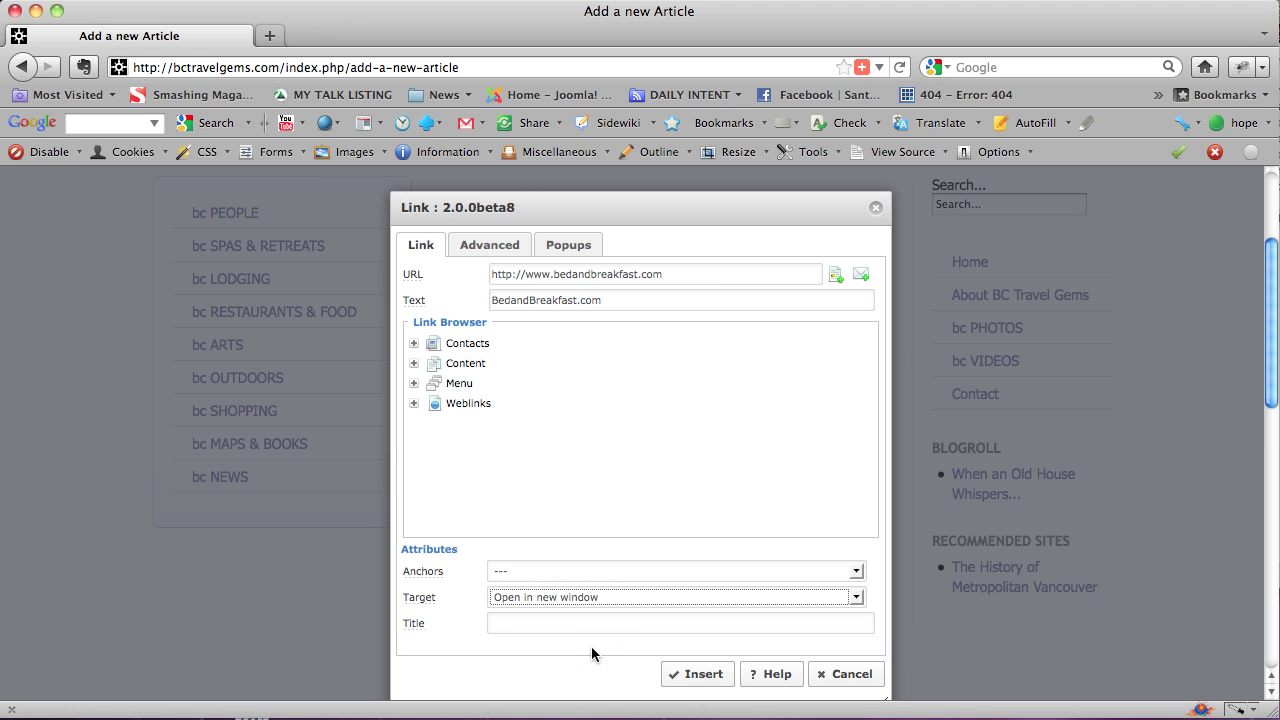
{"action": "left_click", "coordinate": [697, 675]}
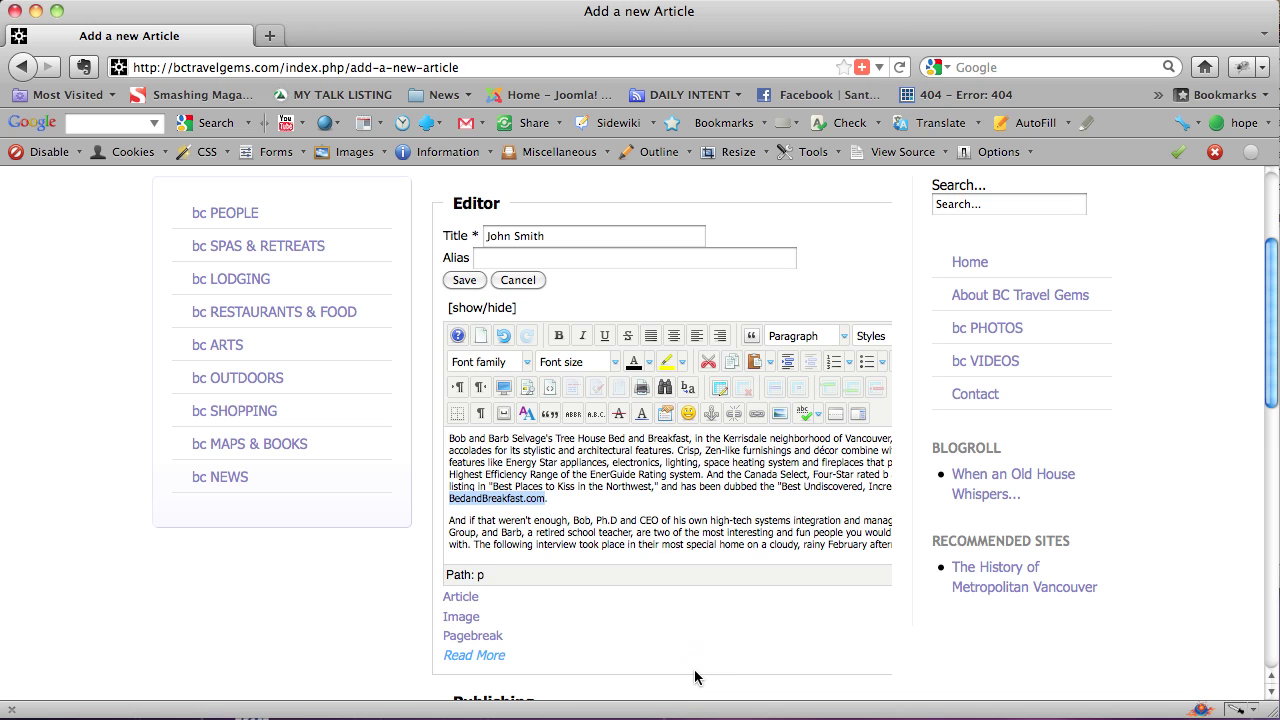
Insert a Read More break right after the first paragraph ending in BedandBreakfast.com
{"action": "left_click", "coordinate": [567, 503]}
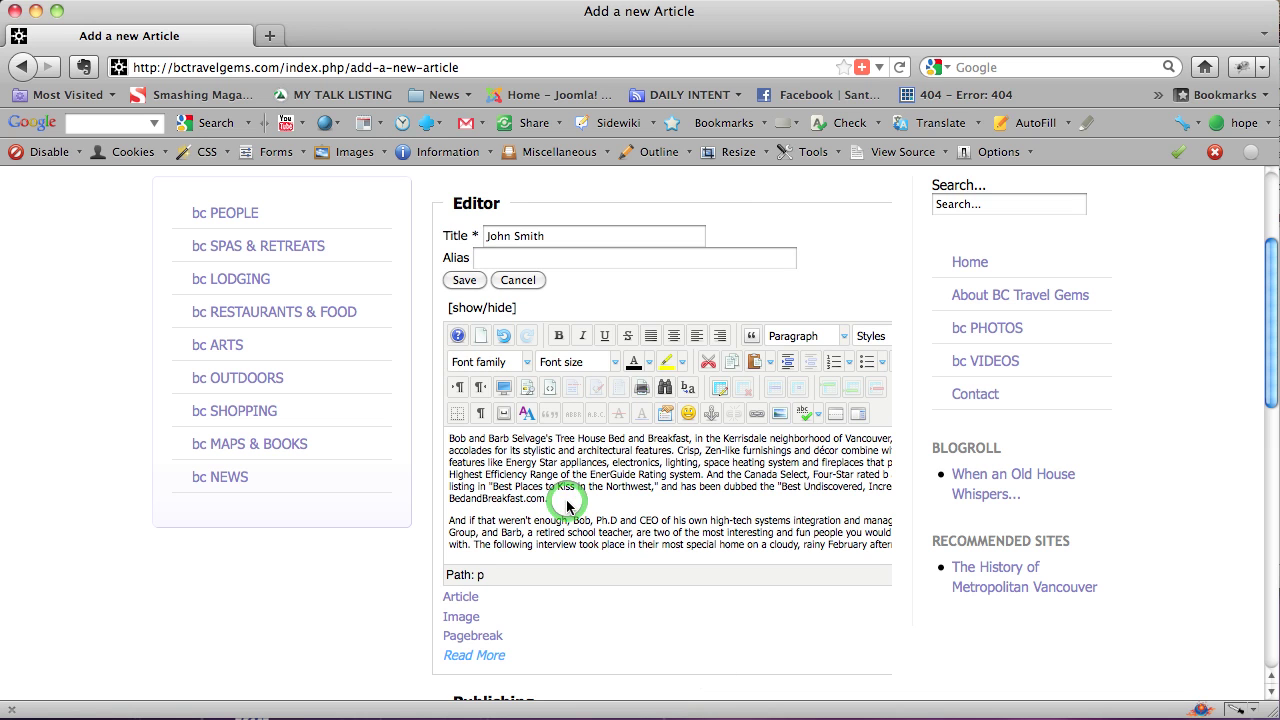
{"action": "left_click_drag", "start_coordinate": [566, 502], "coordinate": [444, 440]}
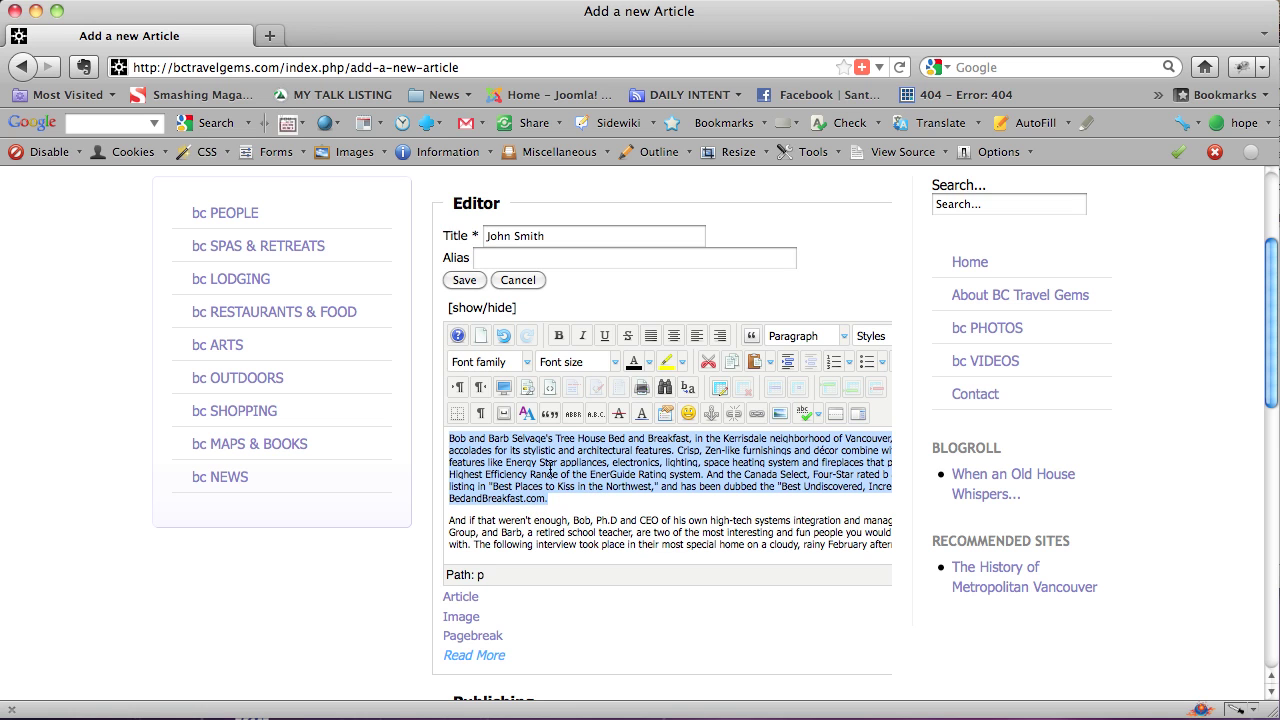
{"action": "left_click", "coordinate": [578, 500]}
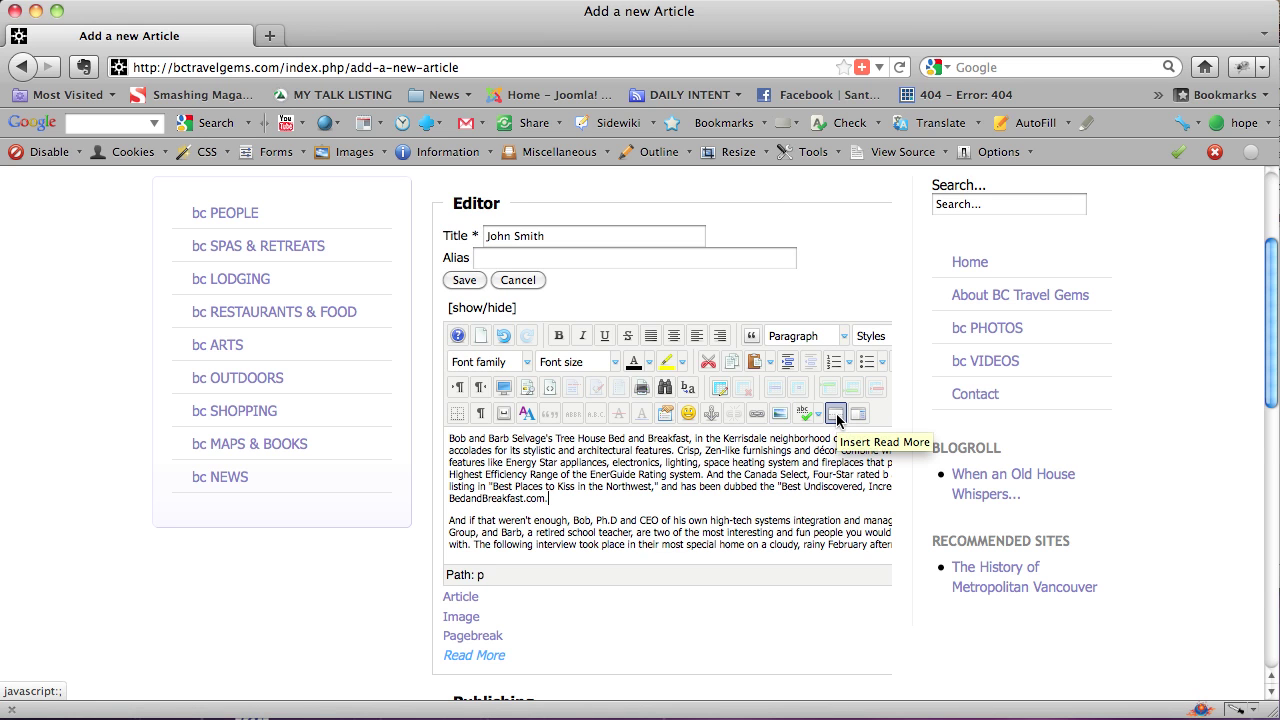
{"action": "left_click", "coordinate": [575, 497]}
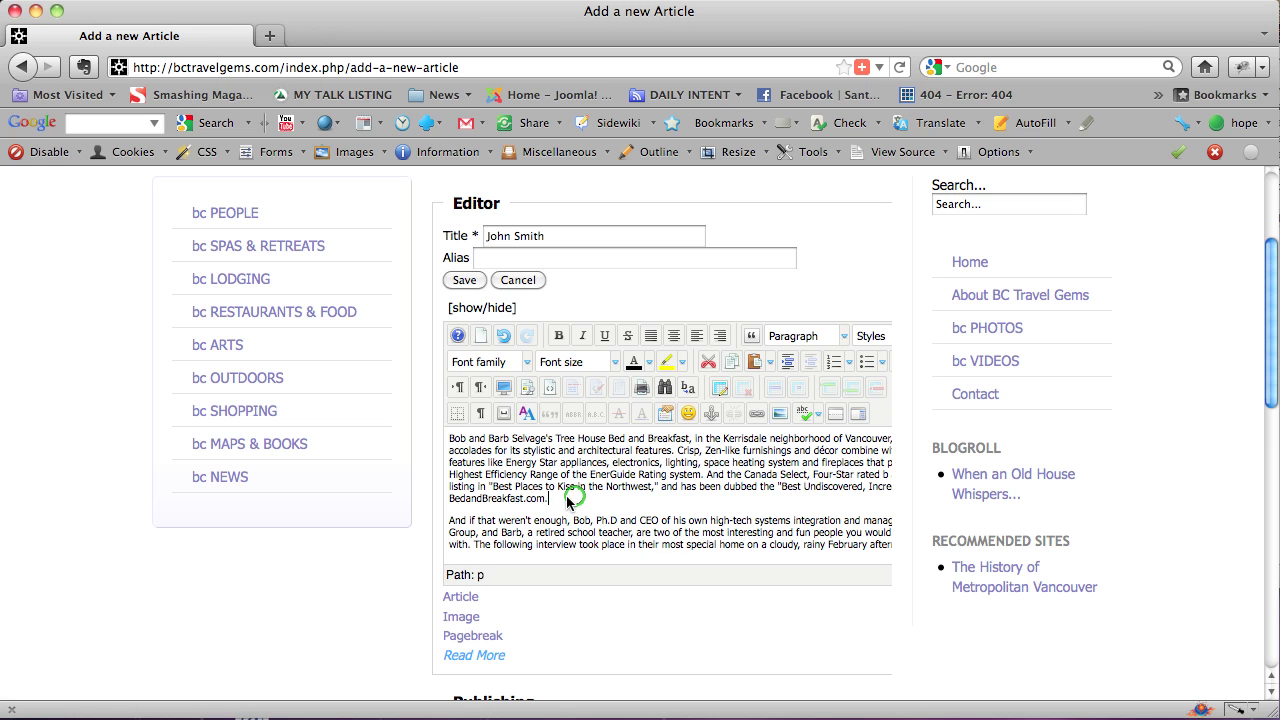
{"action": "left_click", "coordinate": [836, 419]}
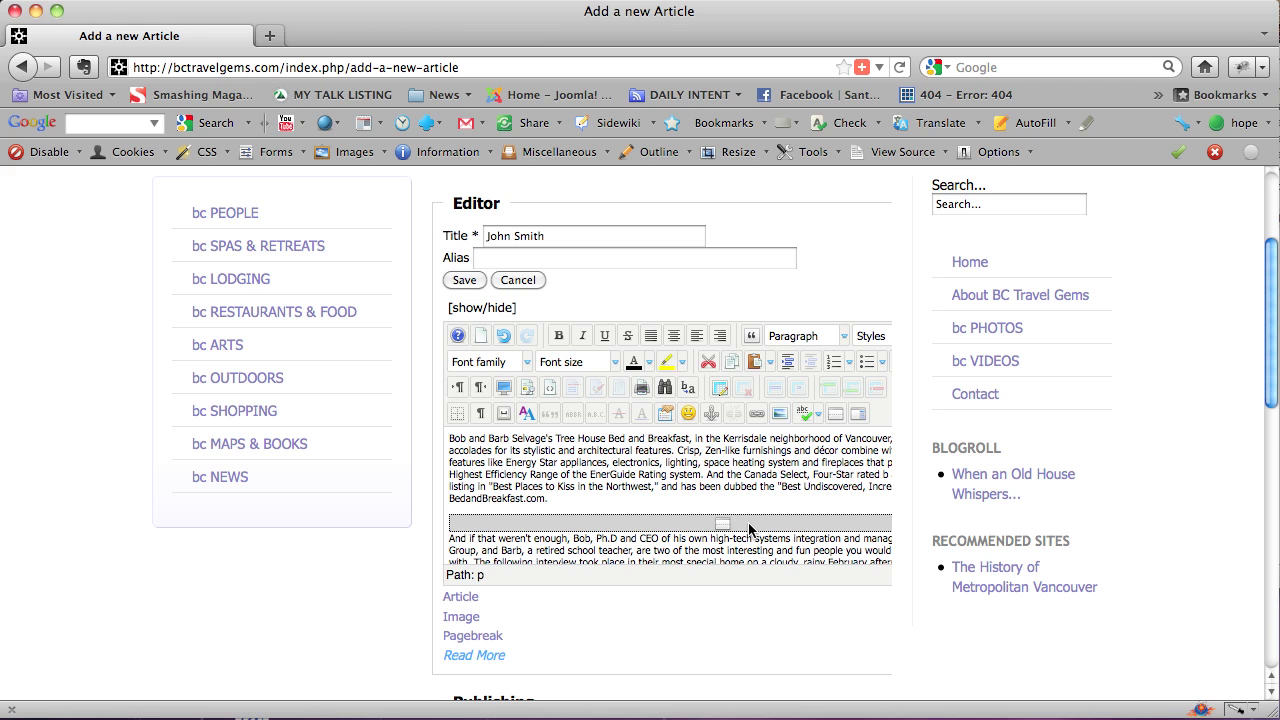
{"action": "left_click", "coordinate": [590, 502]}
{"action": "scroll", "coordinate": [530, 548], "scroll_direction": "down", "scroll_amount": 1}
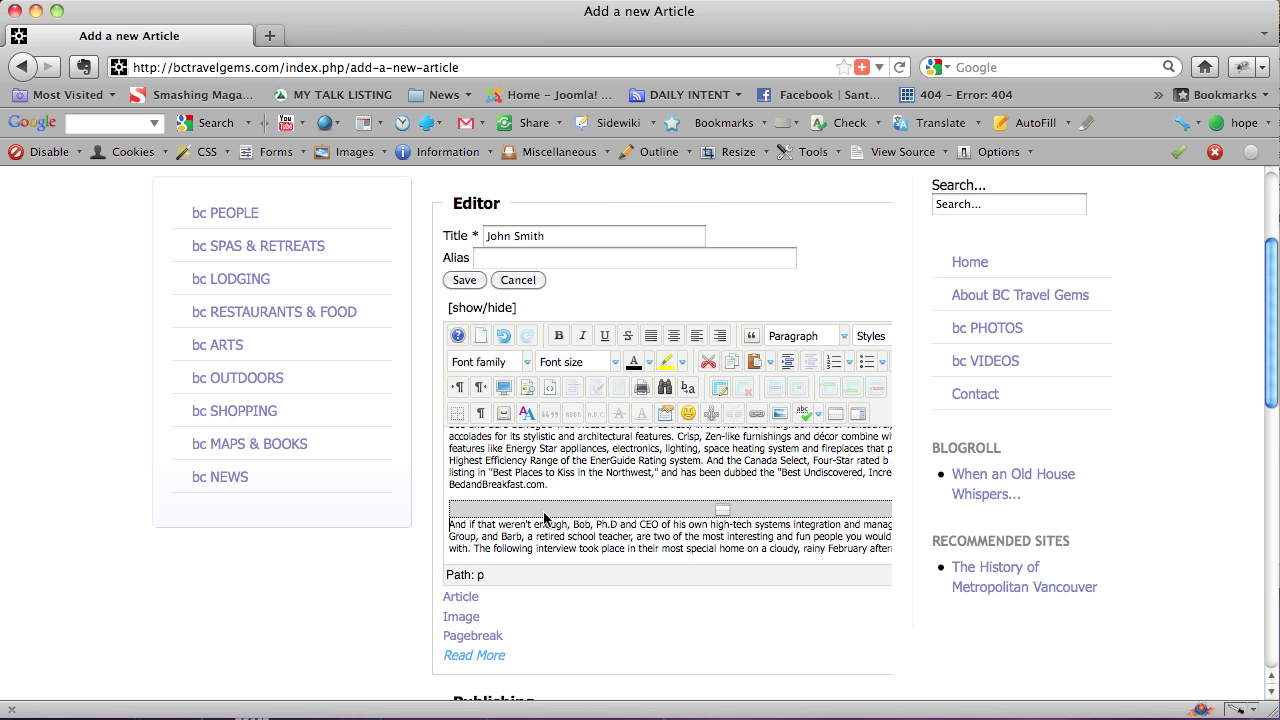
{"action": "left_click", "coordinate": [547, 512]}
{"action": "scroll", "coordinate": [545, 508], "scroll_direction": "down", "scroll_amount": 6}
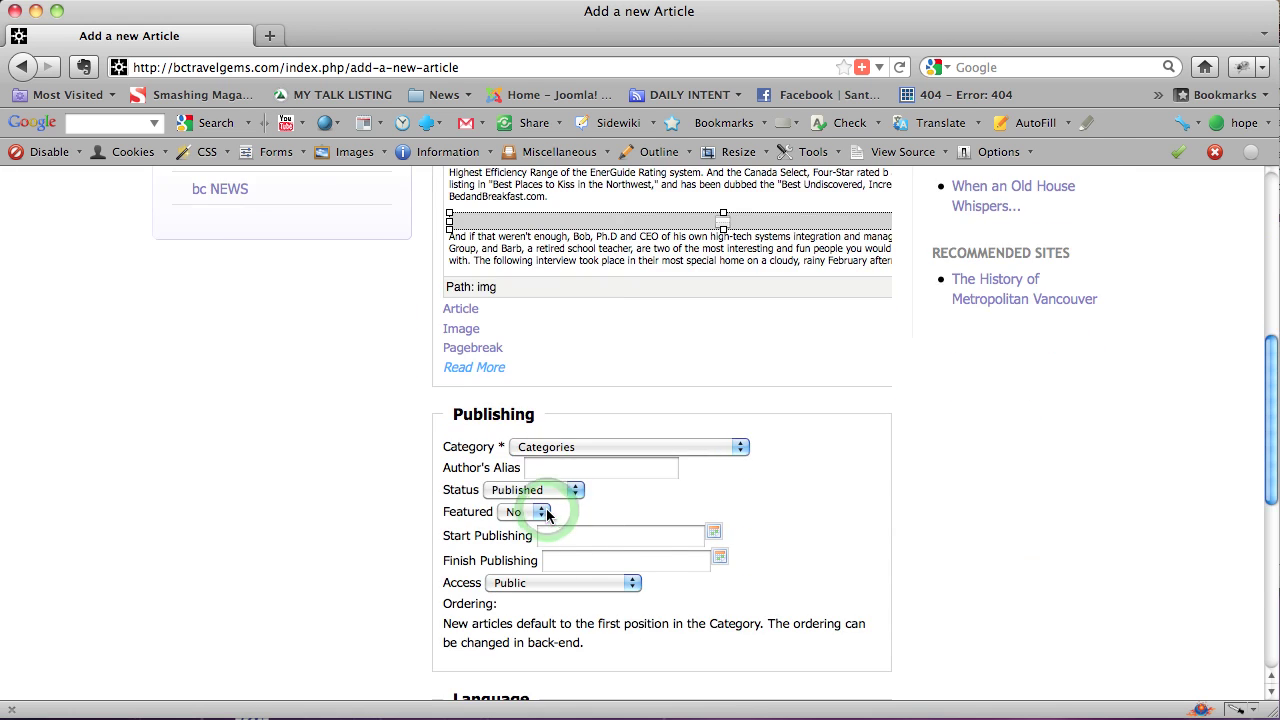
Set the article's category to Interviews under BC People, leaving Start Publishing unset
{"action": "left_click", "coordinate": [573, 448]}
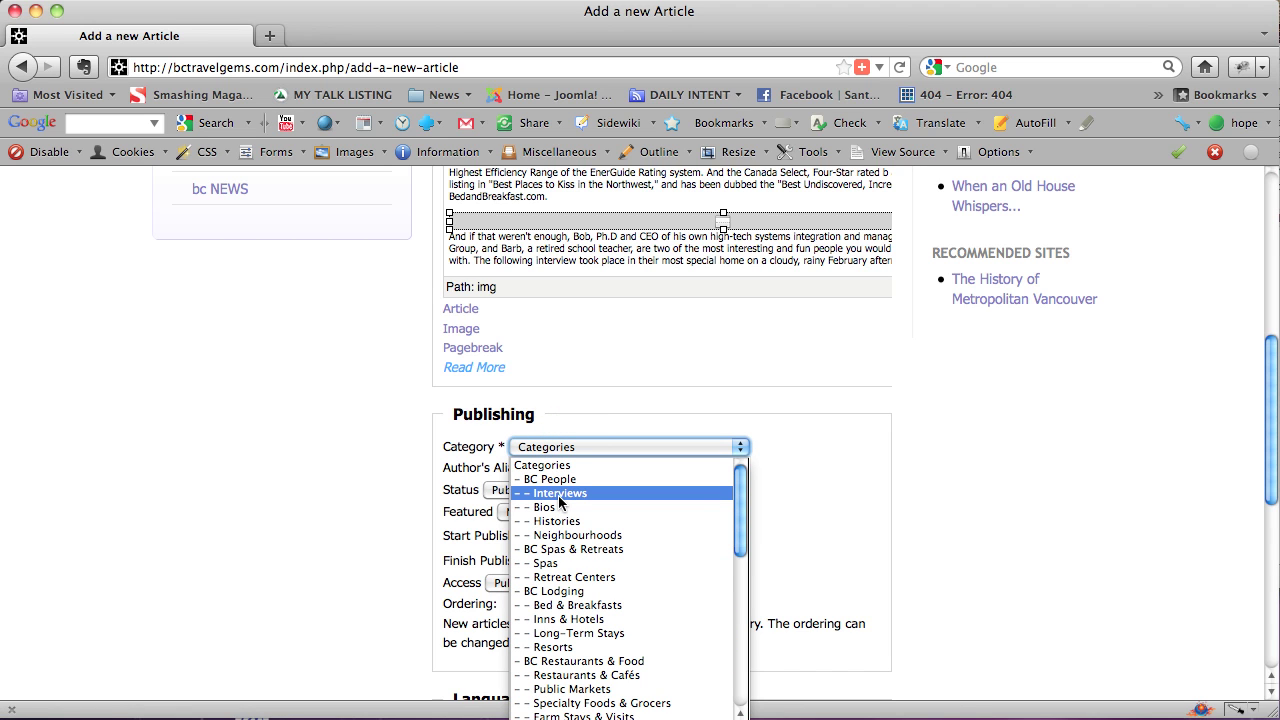
{"action": "left_click", "coordinate": [558, 493]}
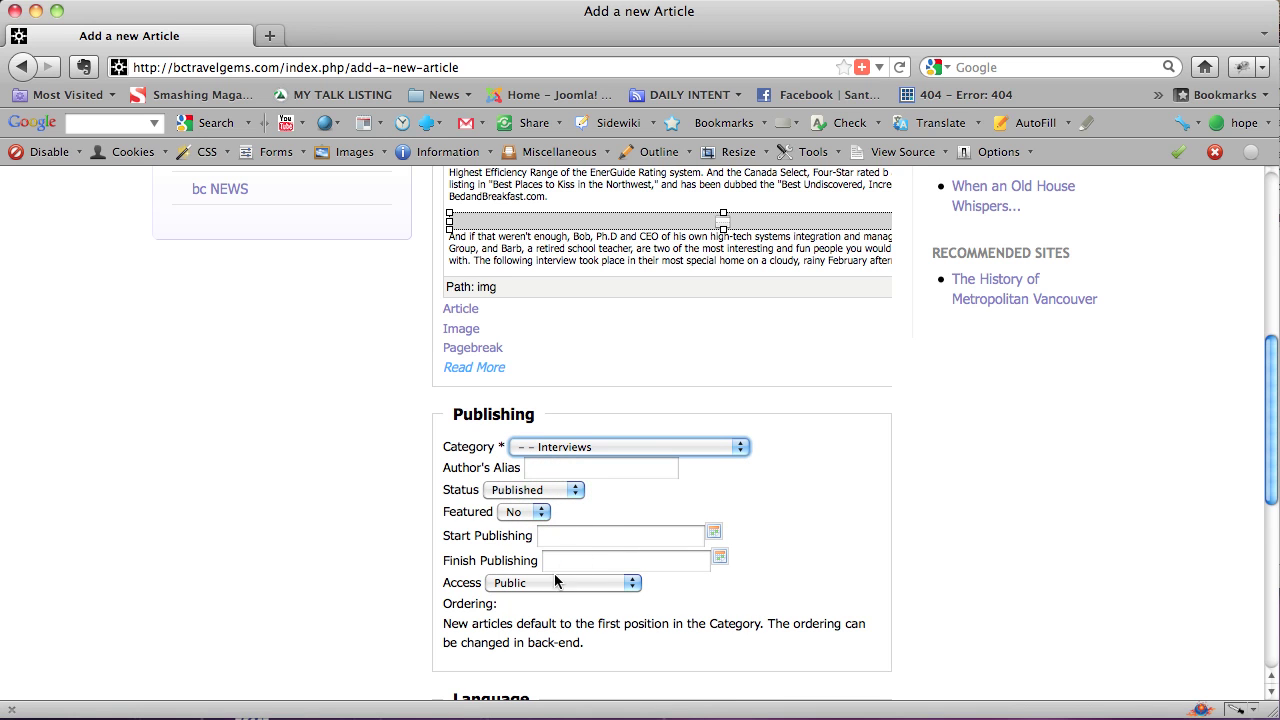
{"action": "scroll", "coordinate": [569, 572], "scroll_direction": "down", "scroll_amount": 3}
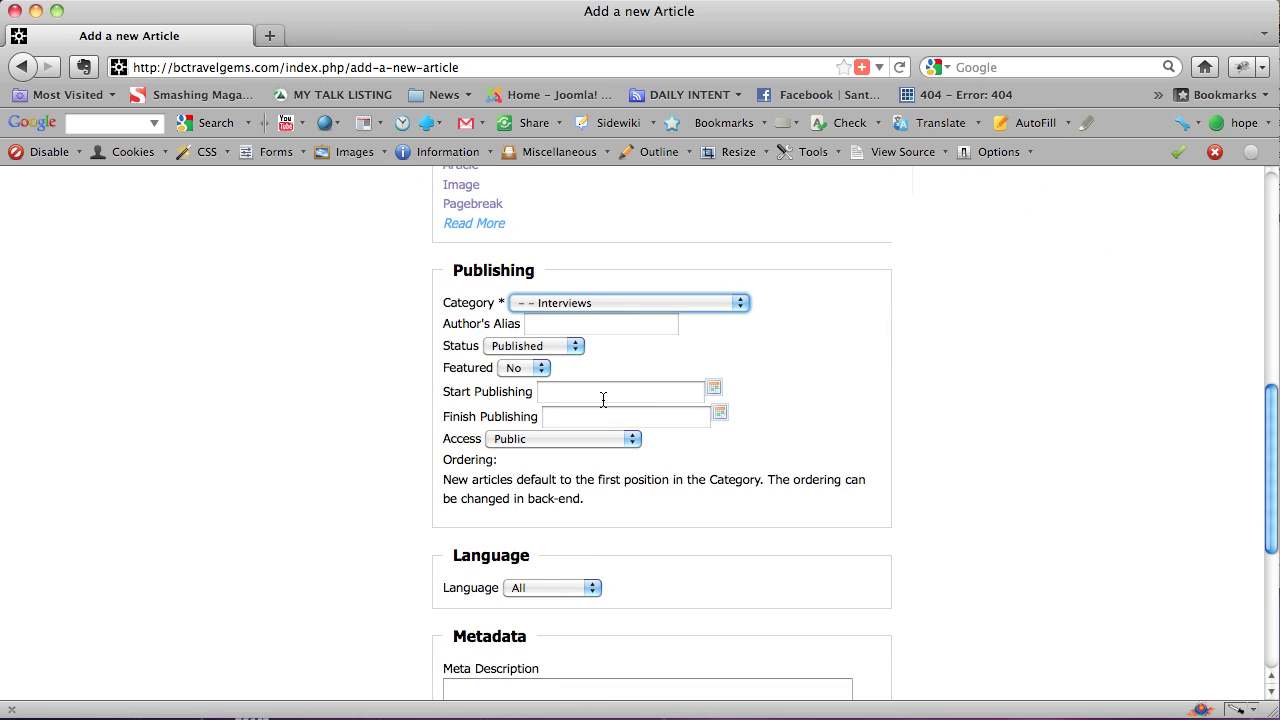
{"action": "left_click", "coordinate": [715, 389]}
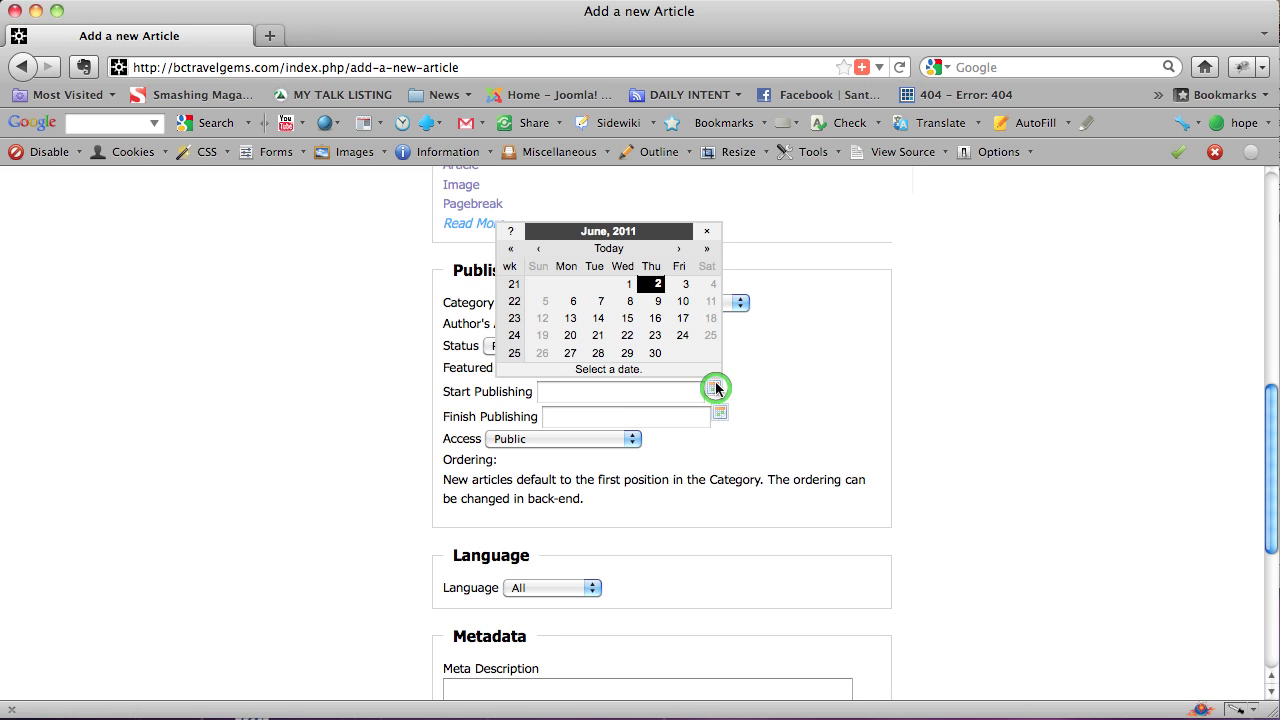
{"action": "left_click", "coordinate": [705, 232]}
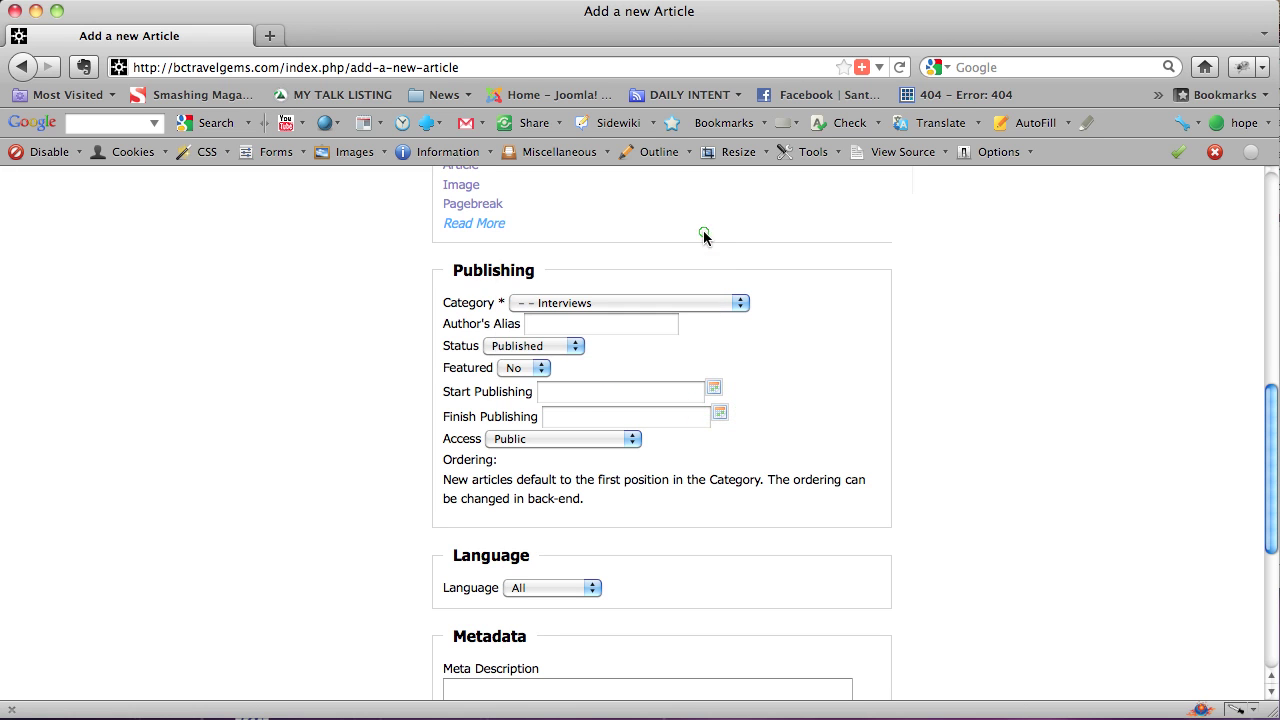
{"action": "scroll", "coordinate": [691, 466], "scroll_direction": "down", "scroll_amount": 3}
Paste the Tree House summary into Meta Description, trimmed to end at 'EnerGuide Rating system.'
{"action": "left_click", "coordinate": [583, 565]}
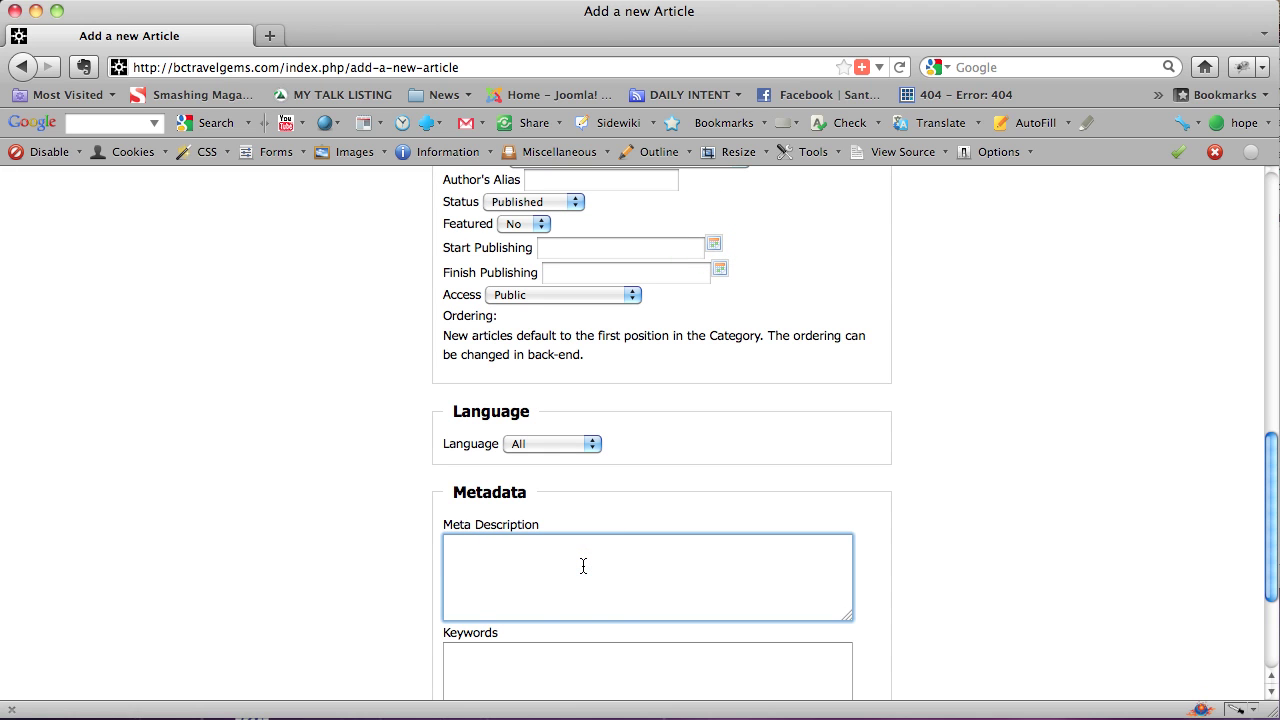
{"action": "key", "text": "super+v"}
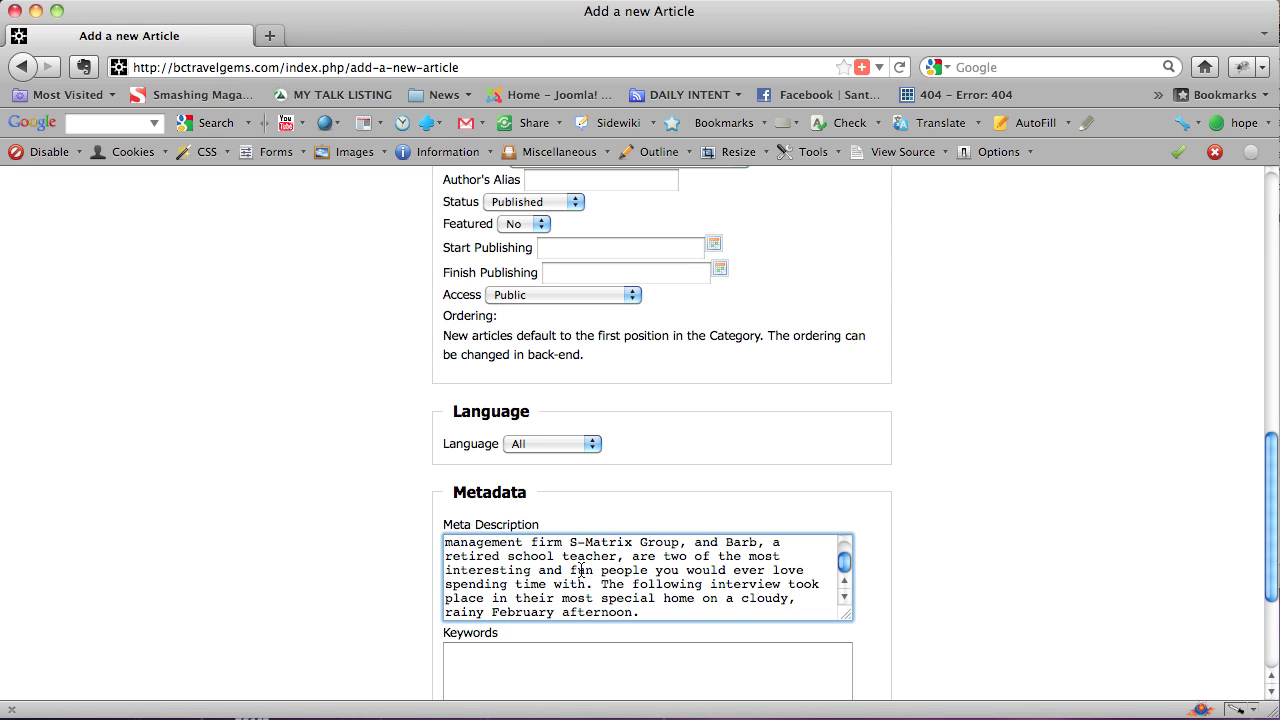
{"action": "triple_click", "coordinate": [643, 614]}
{"action": "left_click_drag", "start_coordinate": [643, 614], "coordinate": [521, 585]}
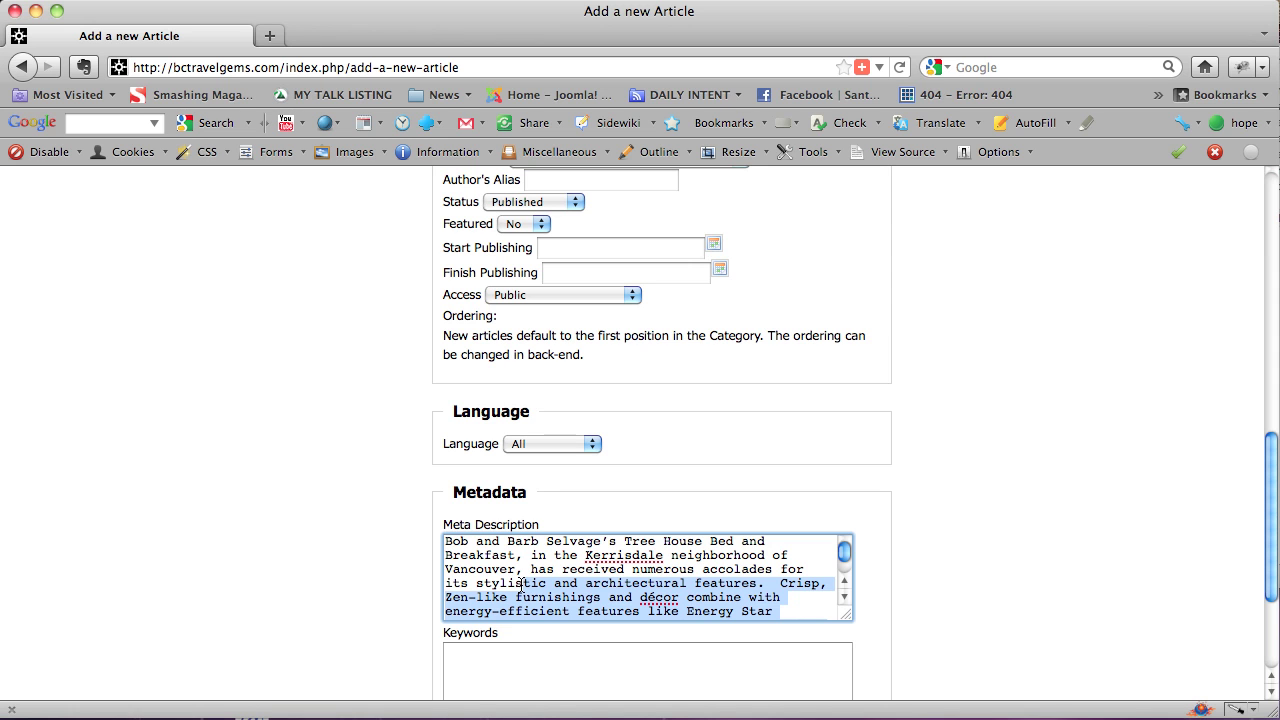
{"action": "mouse_move", "coordinate": [524, 585]}
{"action": "left_mouse_down"}
{"action": "mouse_move", "coordinate": [547, 617]}
{"action": "mouse_move", "coordinate": [508, 601]}
{"action": "left_mouse_up"}
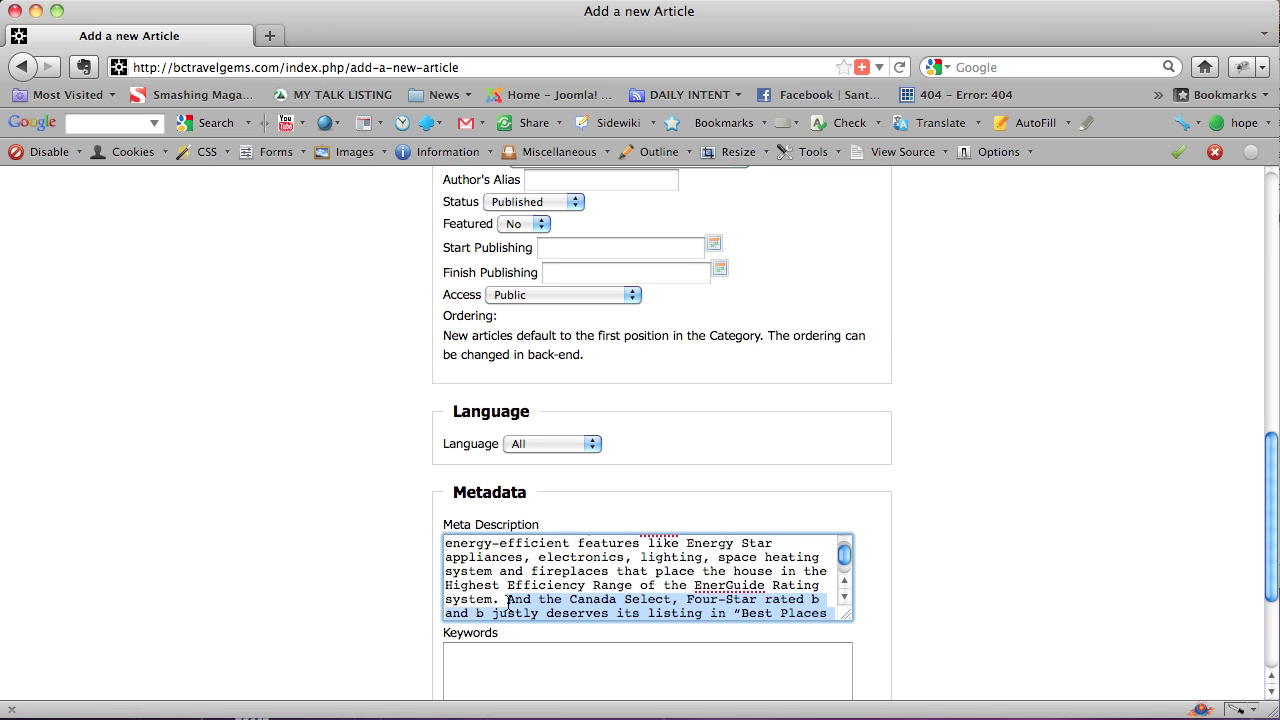
{"action": "key", "text": "BackSpace"}
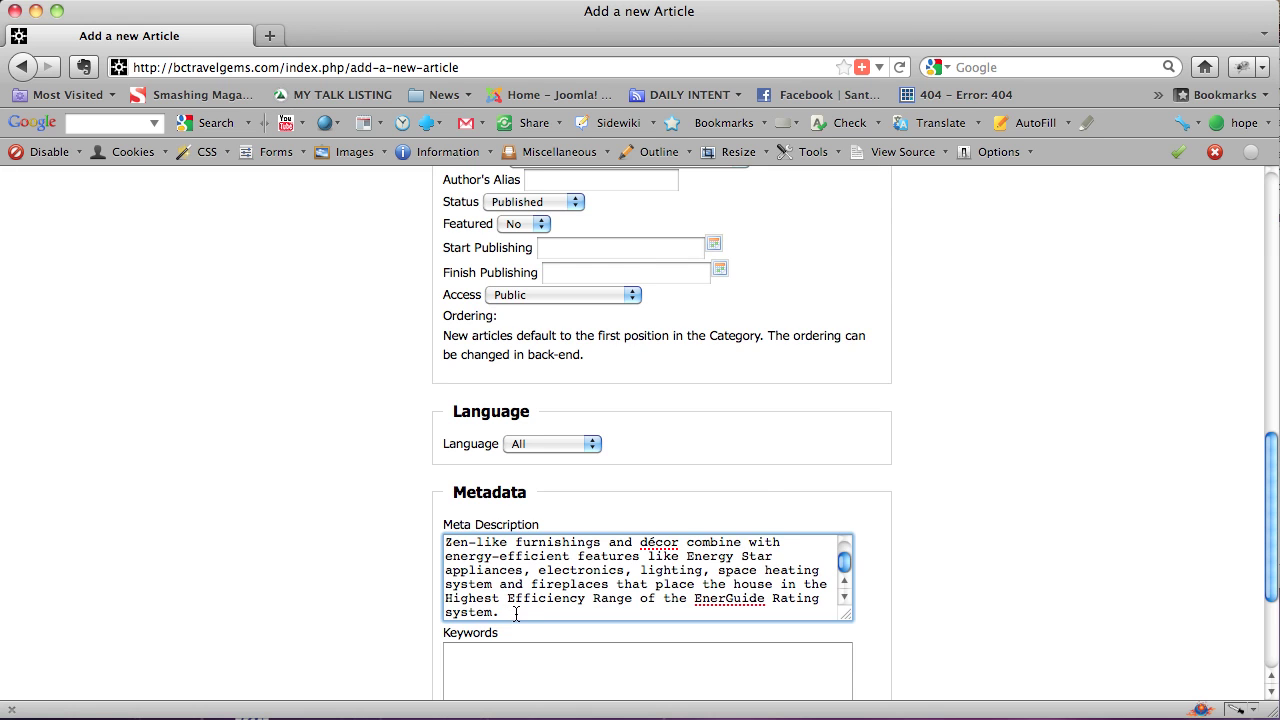
{"action": "scroll", "coordinate": [516, 614], "scroll_direction": "down", "scroll_amount": 1}
{"action": "scroll", "coordinate": [517, 550], "scroll_direction": "up", "scroll_amount": 3}
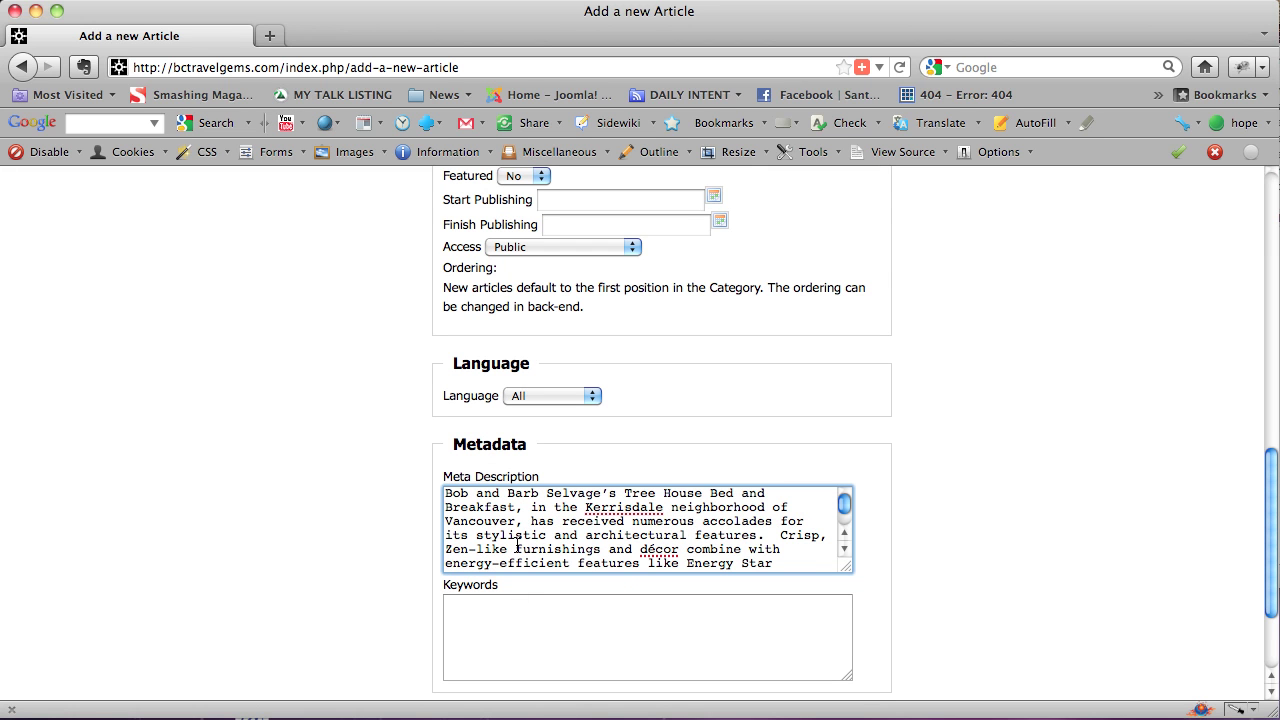
Enter two keywords, the person's name and 'zen furnishings', correcting a typo
{"action": "left_click", "coordinate": [488, 629]}
{"action": "type", "text": "j"}
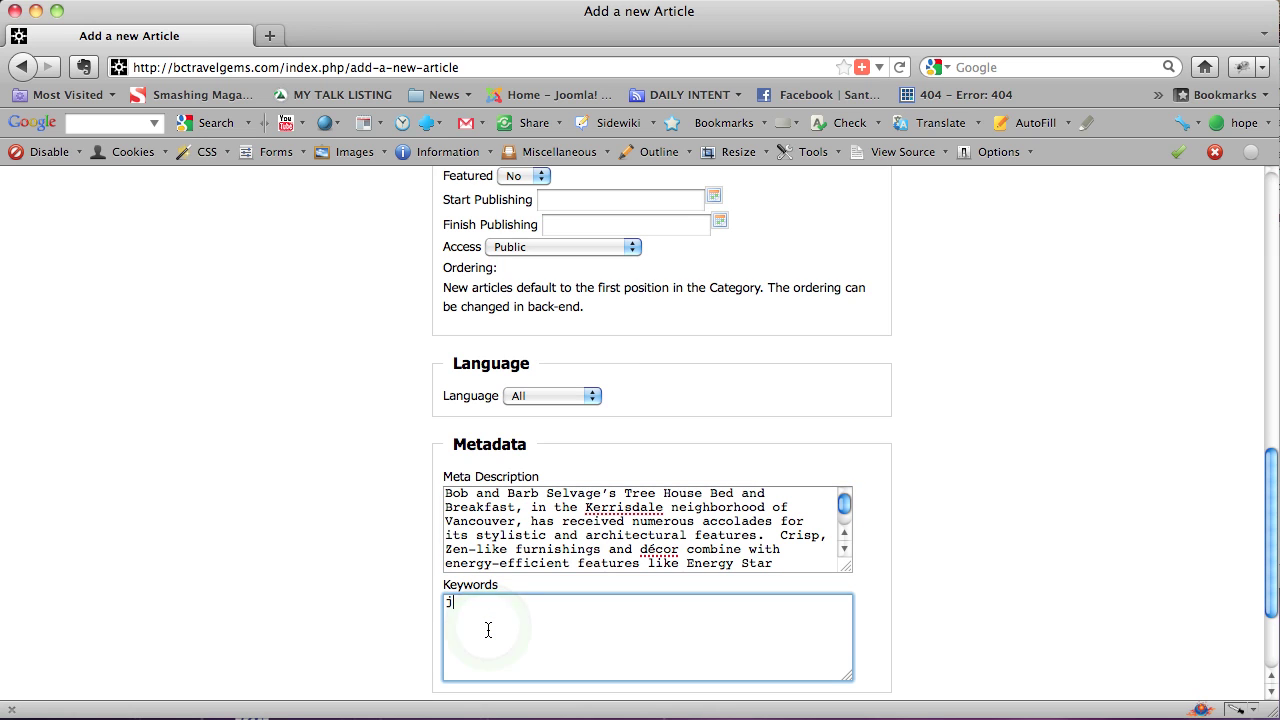
{"action": "type", "text": "ohn smi"}
{"action": "type", "text": "th, zen furni"}
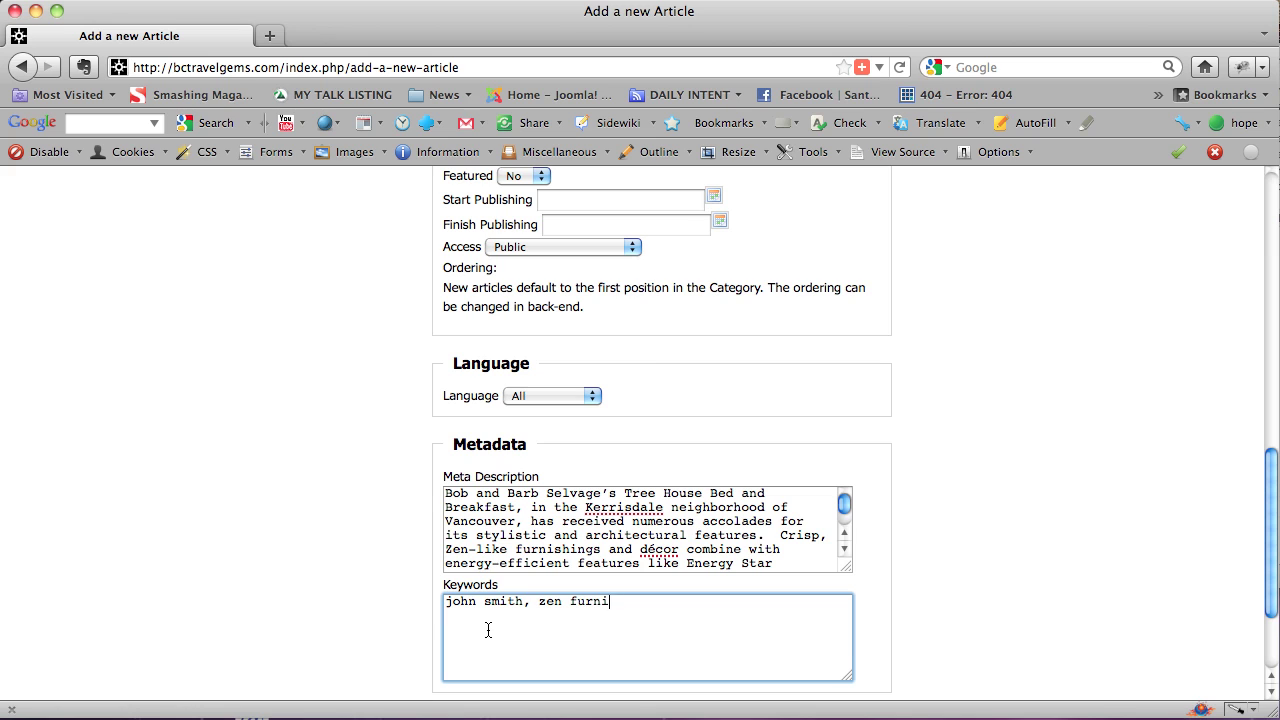
{"action": "type", "text": "t"}
{"action": "key", "text": "BackSpace"}
{"action": "type", "text": "shings"}
{"action": "left_click_drag", "start_coordinate": [665, 610], "coordinate": [450, 601]}
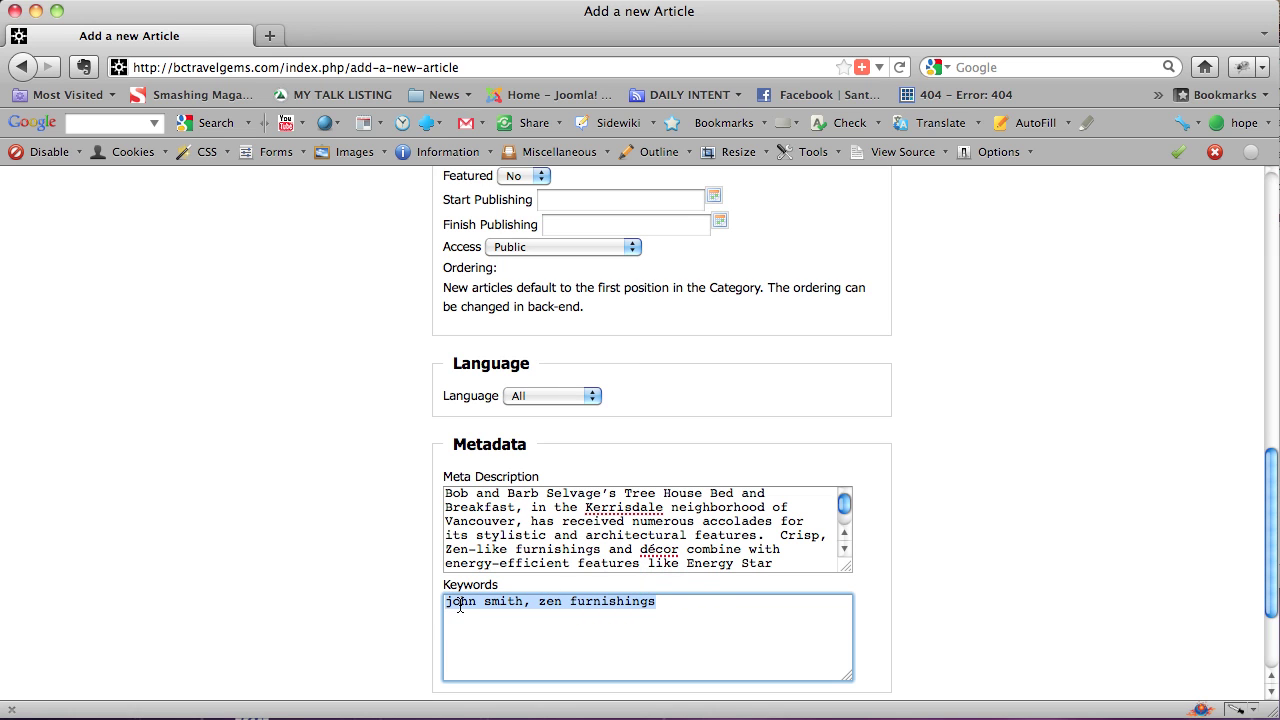
{"action": "left_click", "coordinate": [510, 638]}
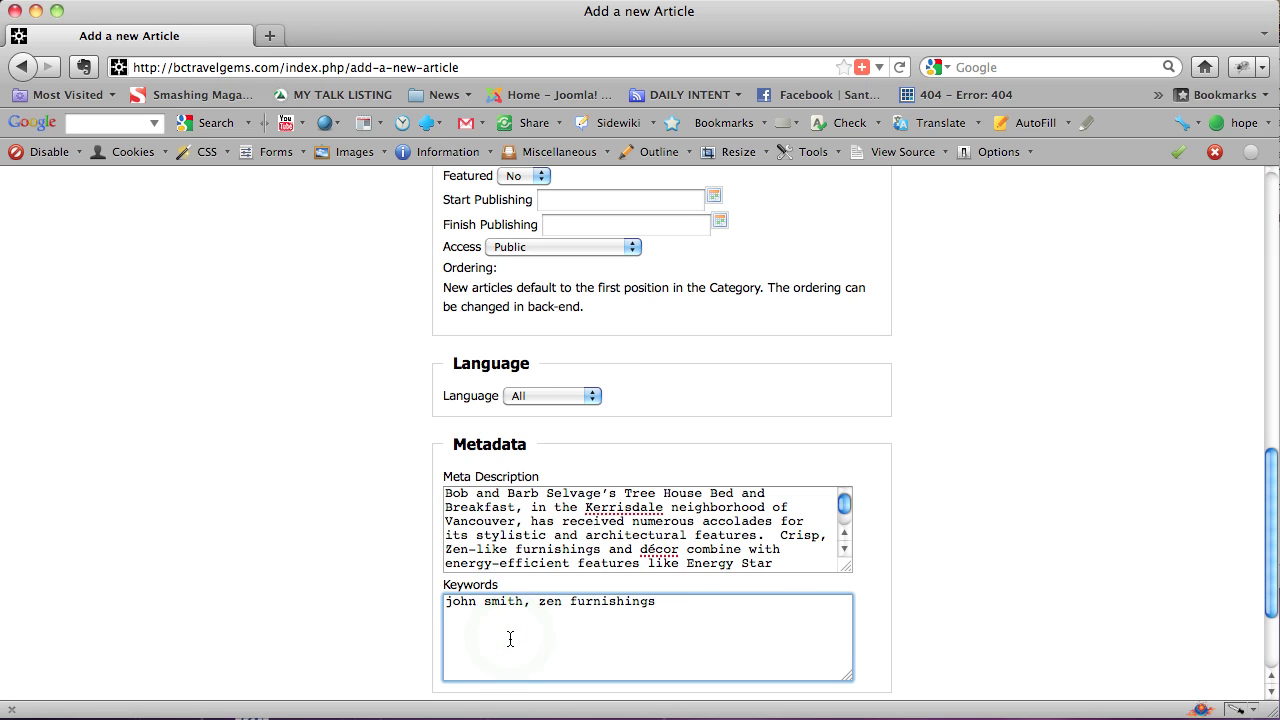
{"action": "scroll", "coordinate": [510, 638], "scroll_direction": "down", "scroll_amount": 3}
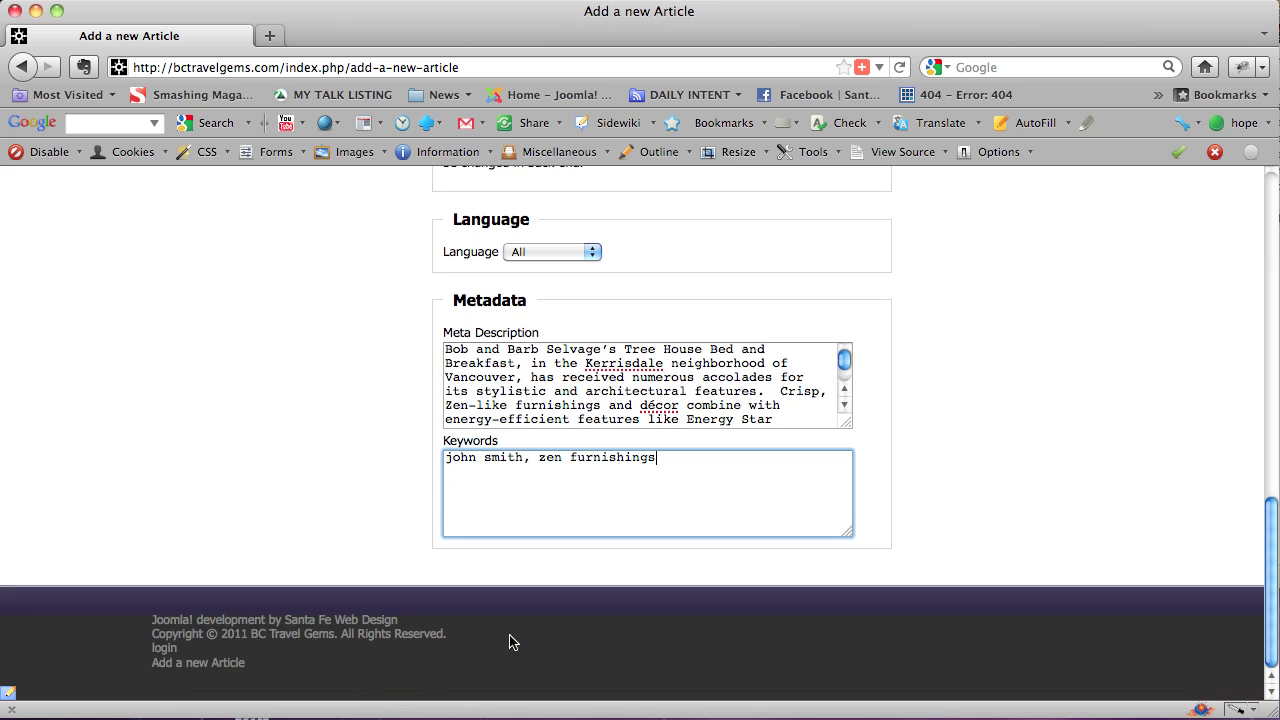
{"action": "scroll", "coordinate": [529, 571], "scroll_direction": "up", "scroll_amount": 15}
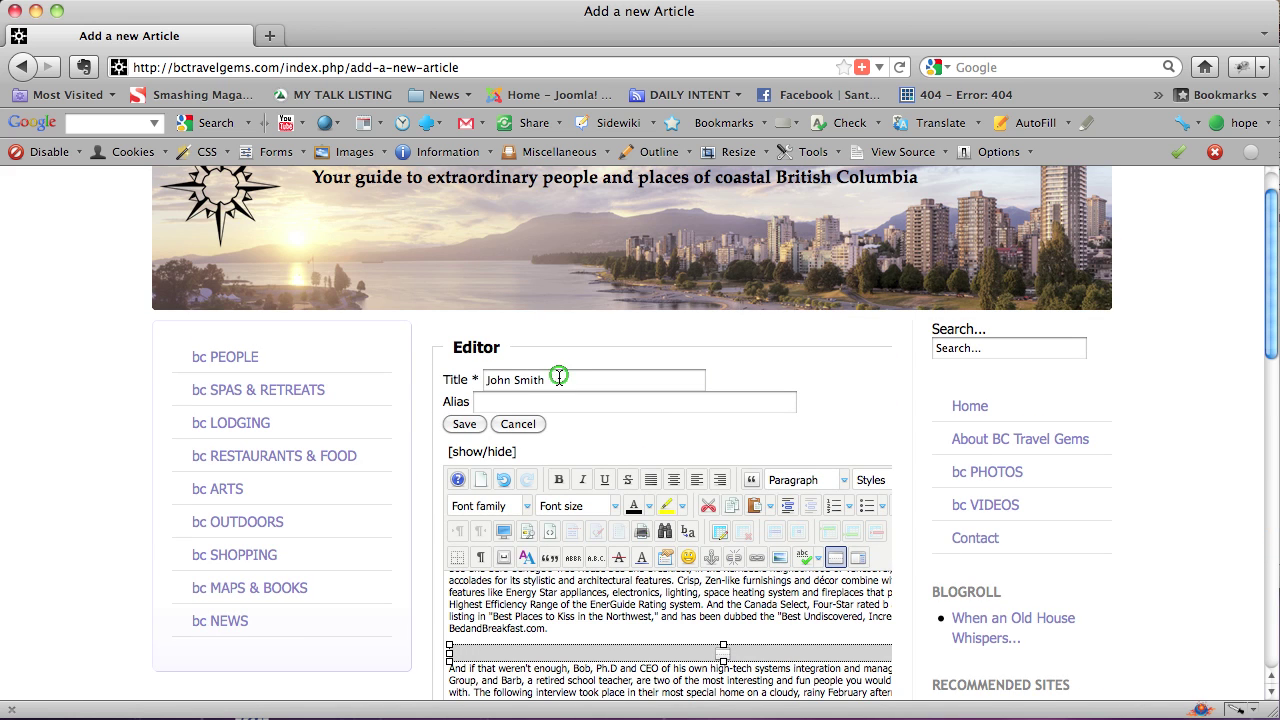
{"action": "left_click_drag", "start_coordinate": [558, 378], "coordinate": [470, 374]}
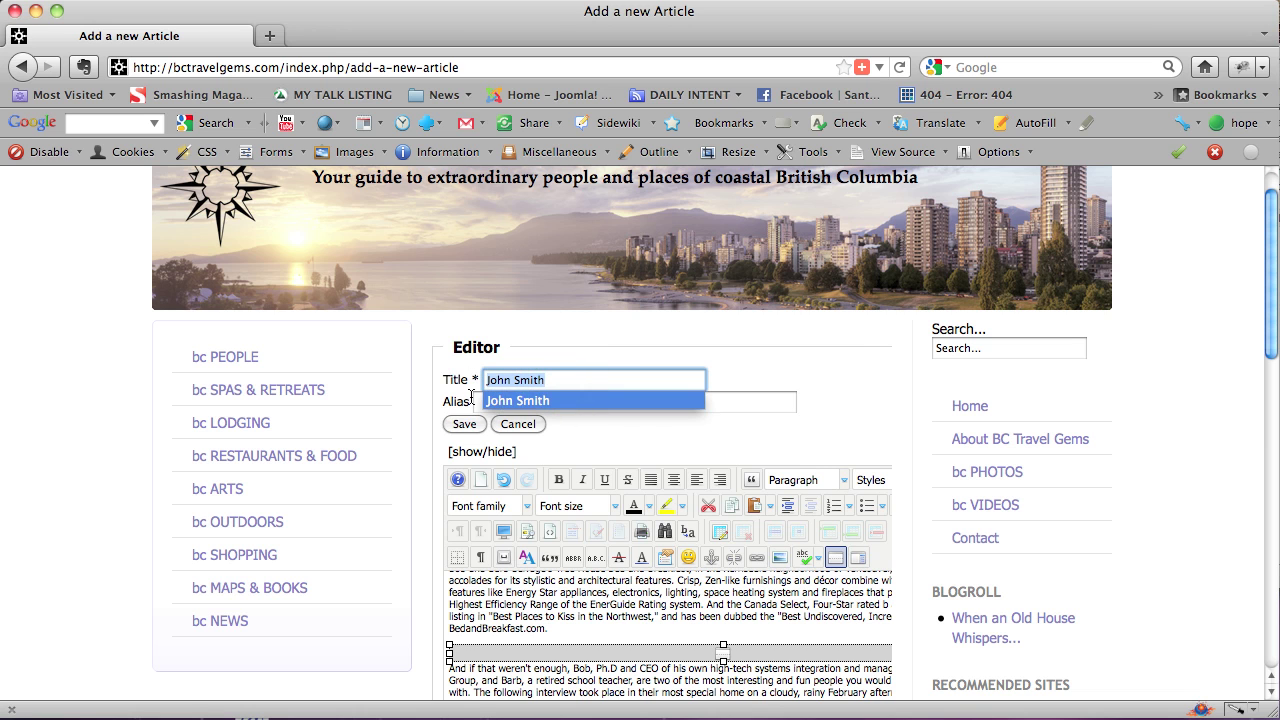
{"action": "left_click", "coordinate": [474, 400]}
{"action": "left_click", "coordinate": [442, 401]}
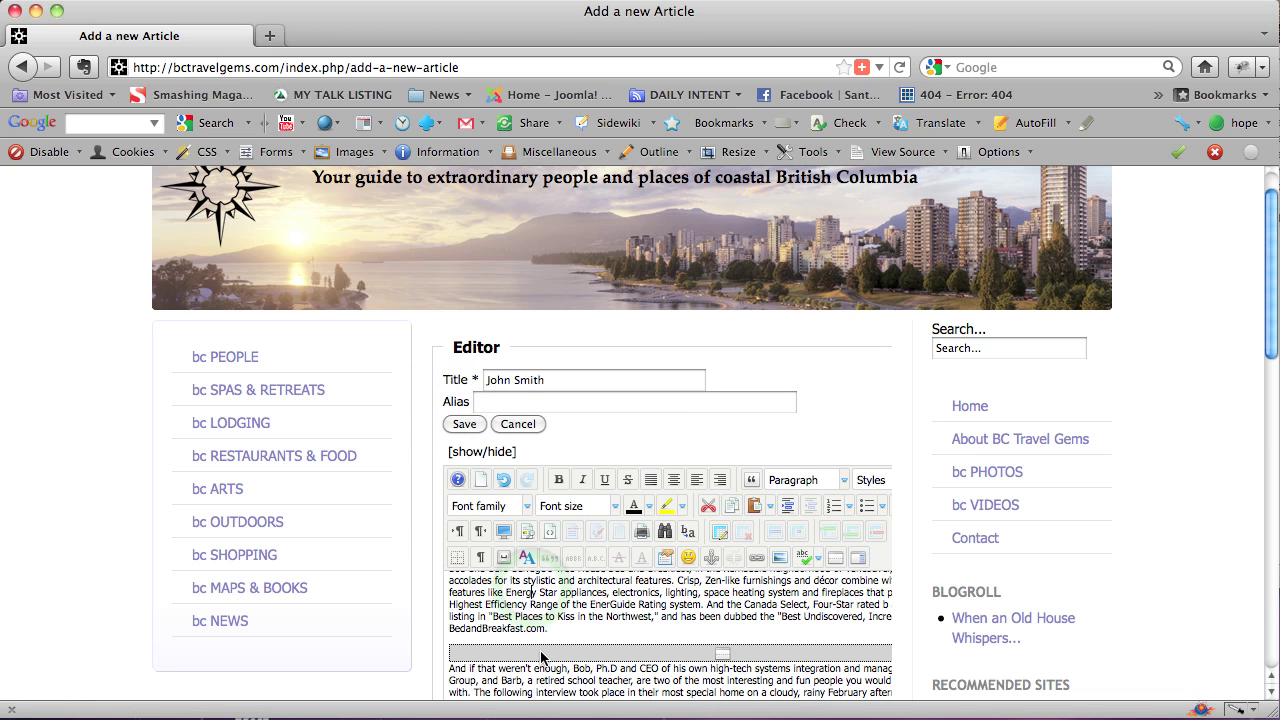
{"action": "left_click", "coordinate": [540, 652]}
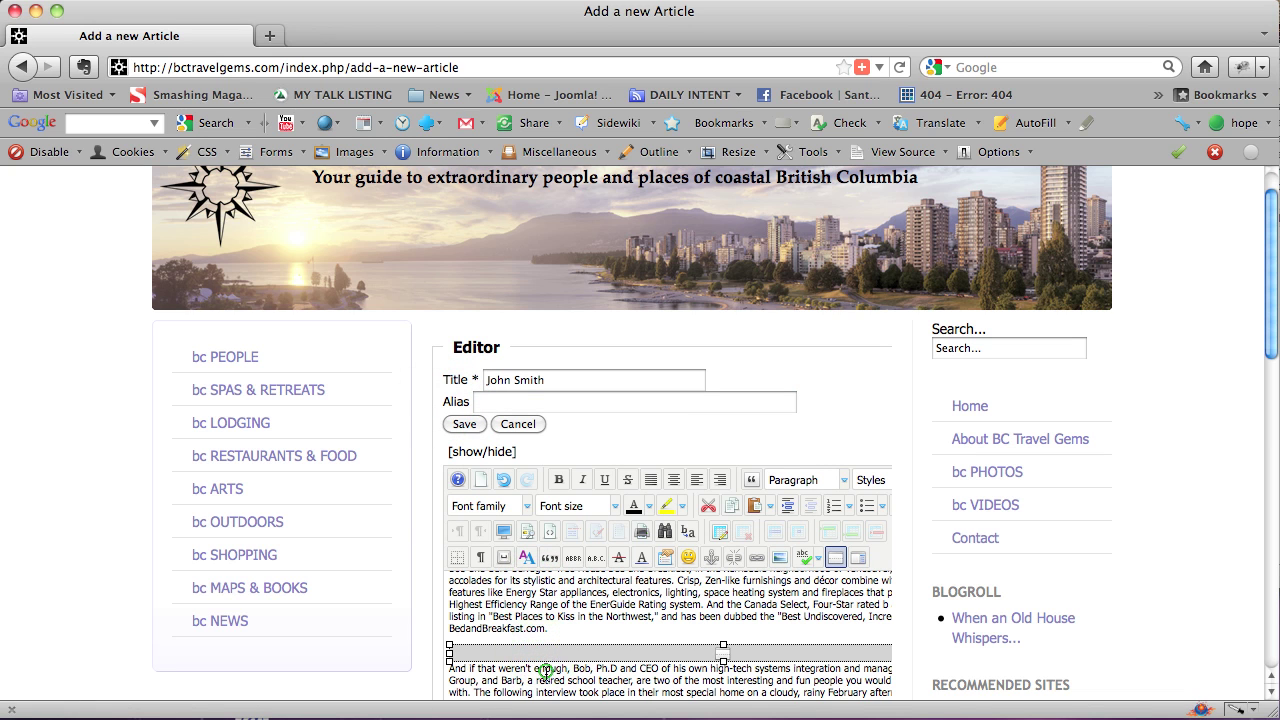
{"action": "left_click_drag", "start_coordinate": [534, 668], "coordinate": [582, 692]}
{"action": "scroll", "coordinate": [584, 697], "scroll_direction": "down", "scroll_amount": 8}
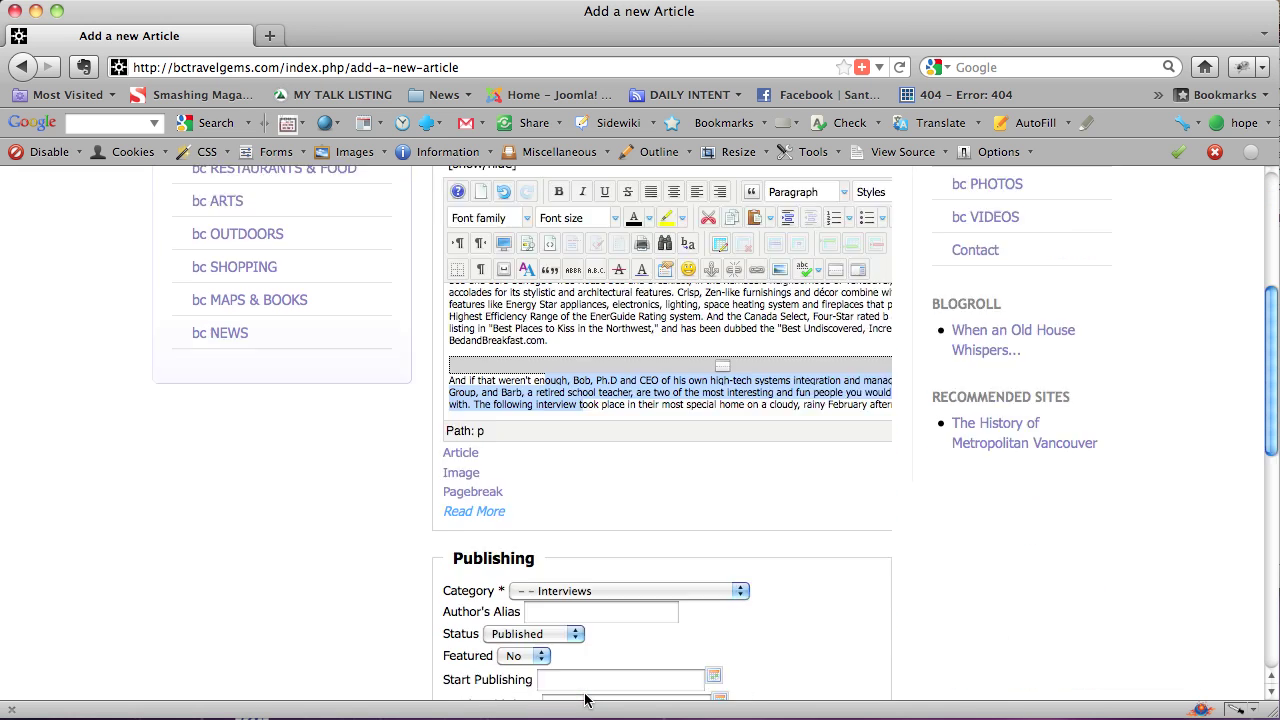
{"action": "scroll", "coordinate": [585, 697], "scroll_direction": "down", "scroll_amount": 4}
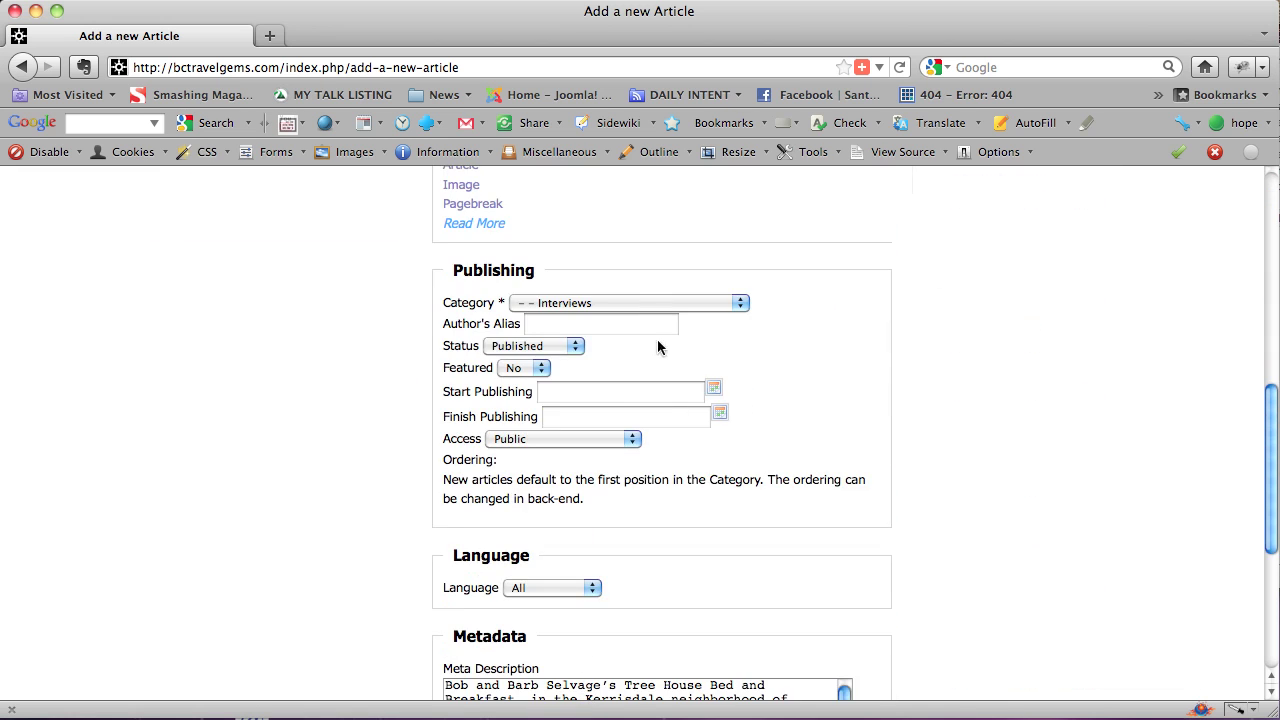
{"action": "left_click", "coordinate": [636, 305]}
{"action": "left_click", "coordinate": [635, 303]}
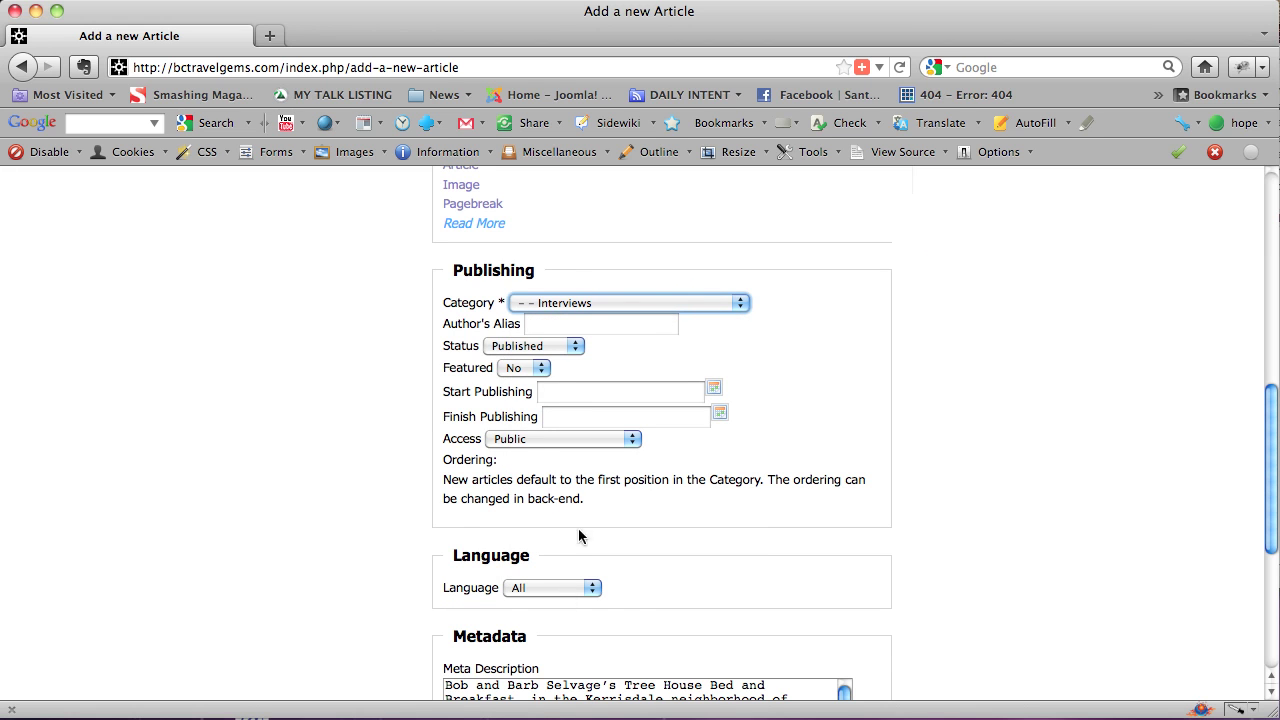
{"action": "scroll", "coordinate": [560, 505], "scroll_direction": "down", "scroll_amount": 3}
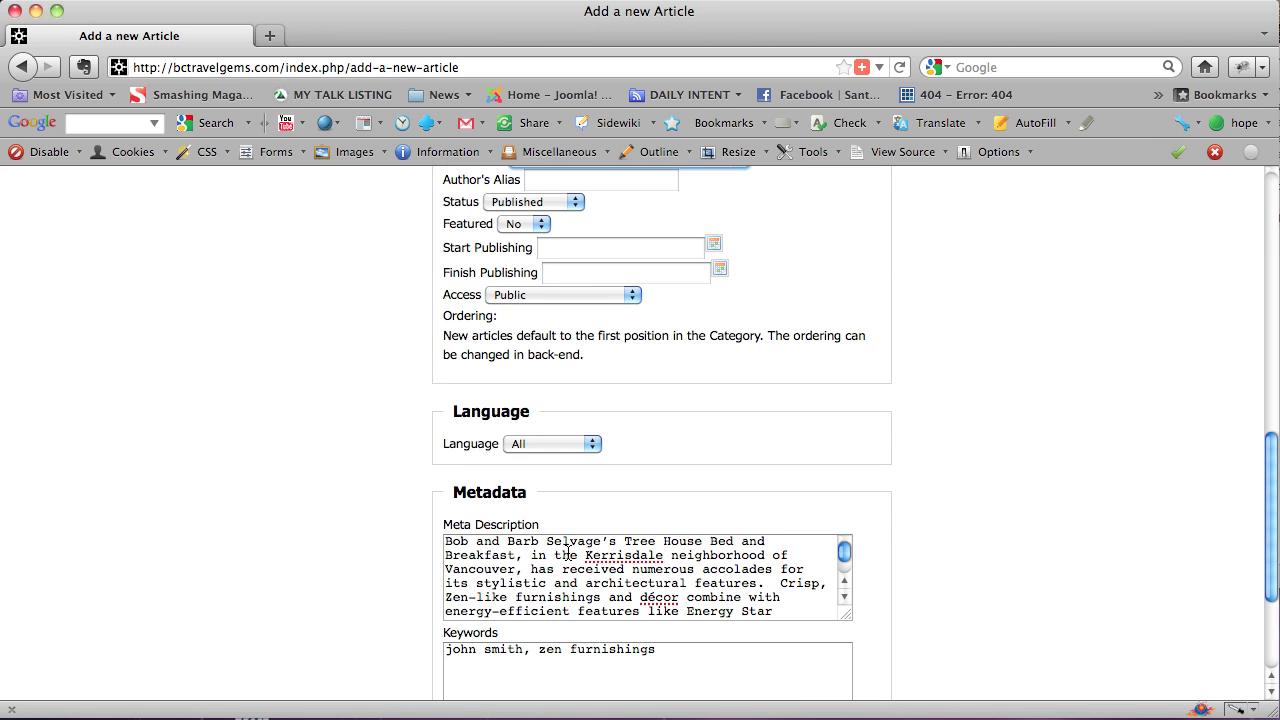
{"action": "left_click_drag", "start_coordinate": [548, 554], "coordinate": [633, 608]}
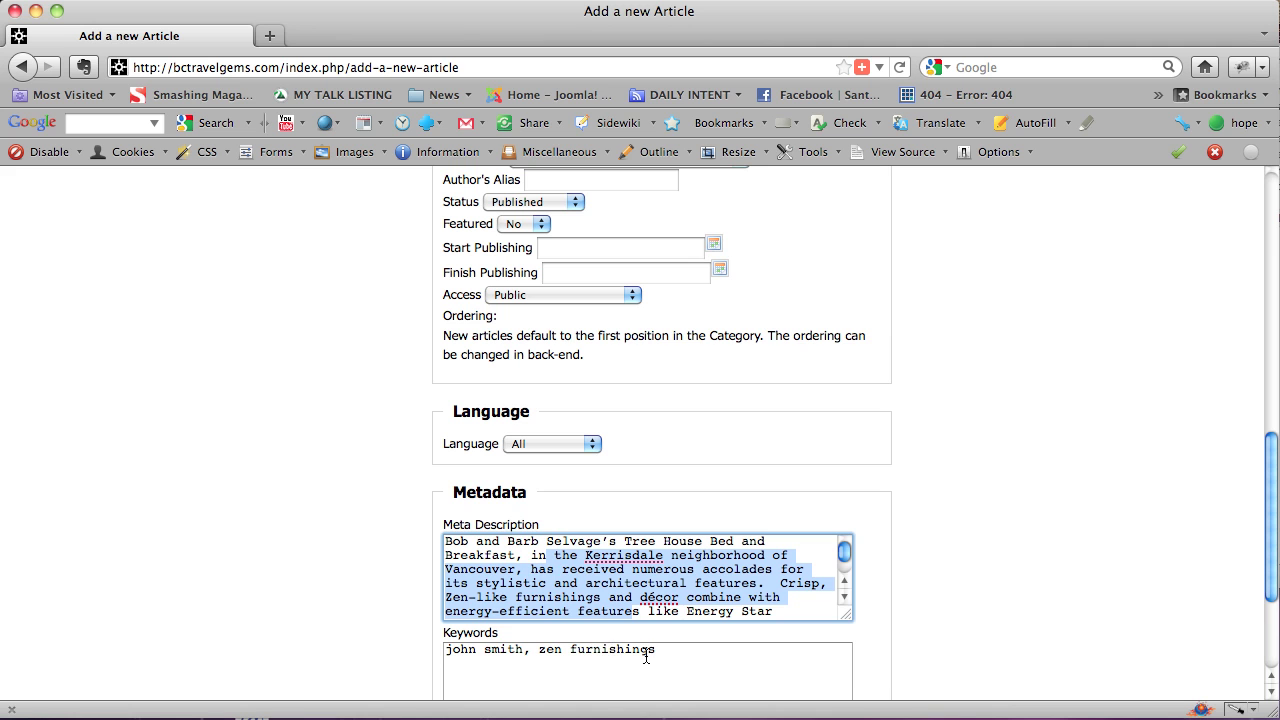
{"action": "scroll", "coordinate": [591, 423], "scroll_direction": "up", "scroll_amount": 10}
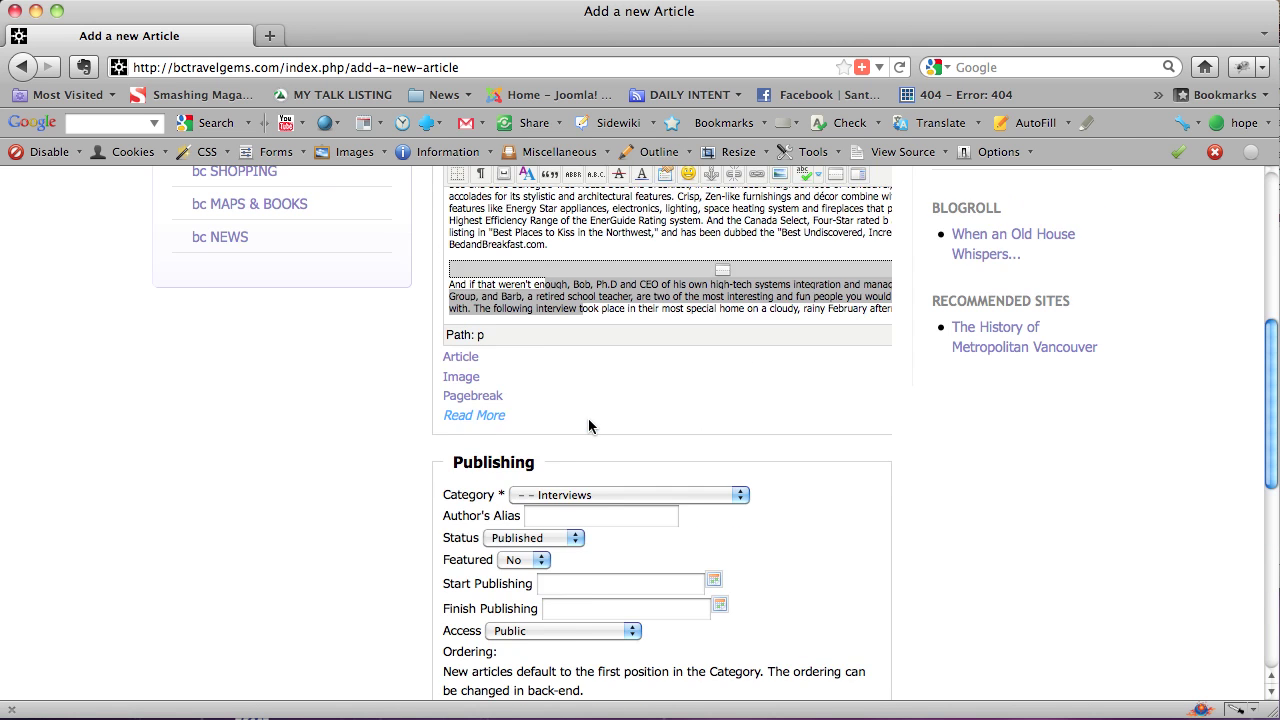
{"action": "left_click_drag", "start_coordinate": [613, 329], "coordinate": [517, 296]}
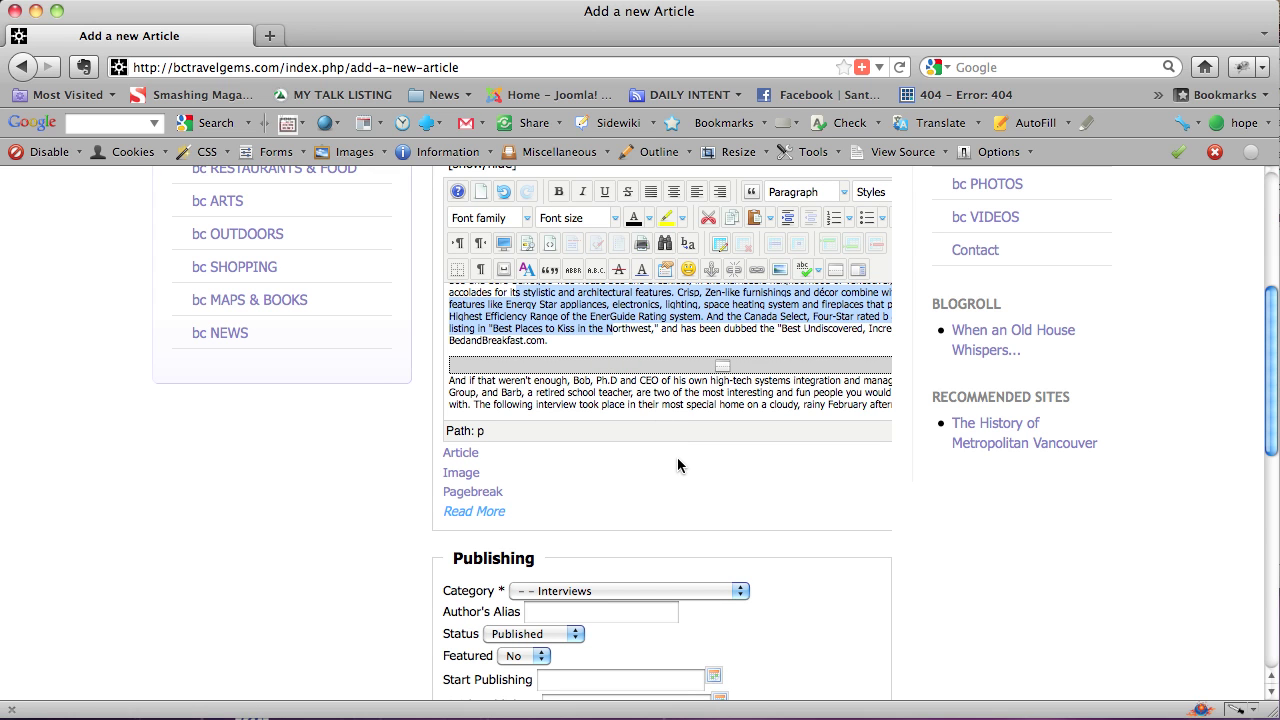
{"action": "scroll", "coordinate": [677, 457], "scroll_direction": "down", "scroll_amount": 14}
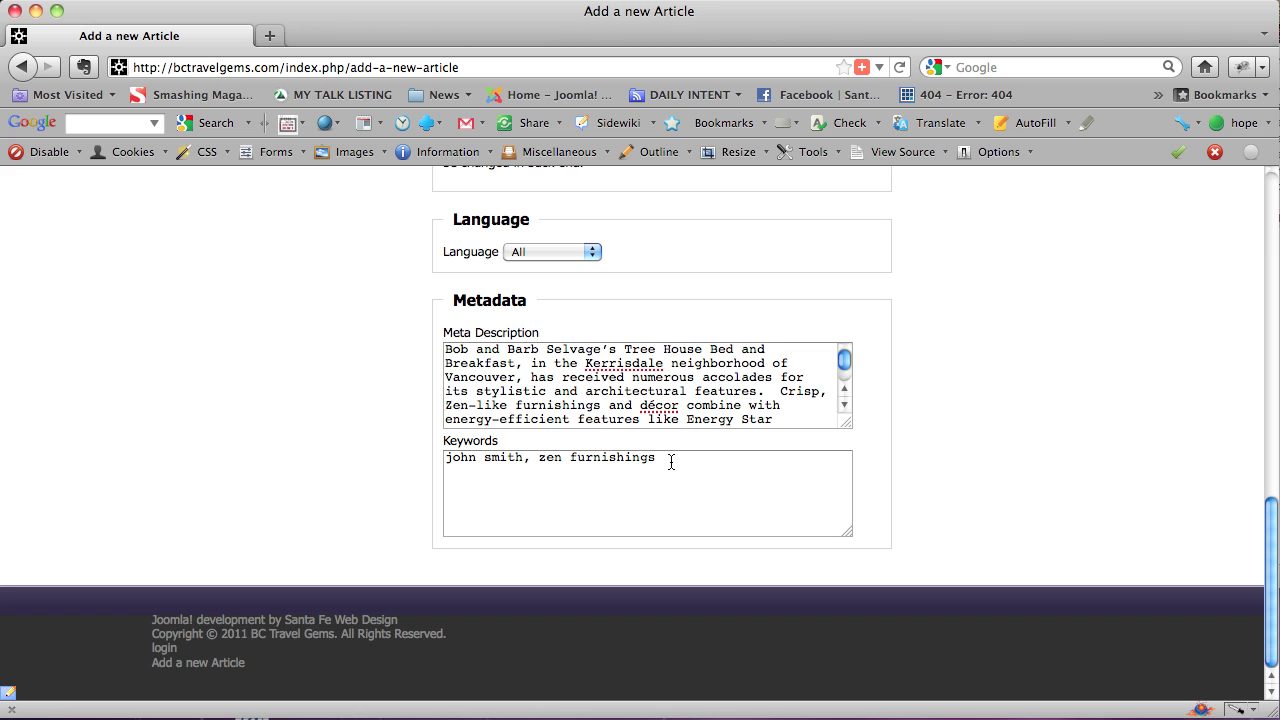
Save the John Smith article and check the 'Article successfully submitted' message on the home page
{"action": "left_click_drag", "start_coordinate": [669, 462], "coordinate": [440, 463]}
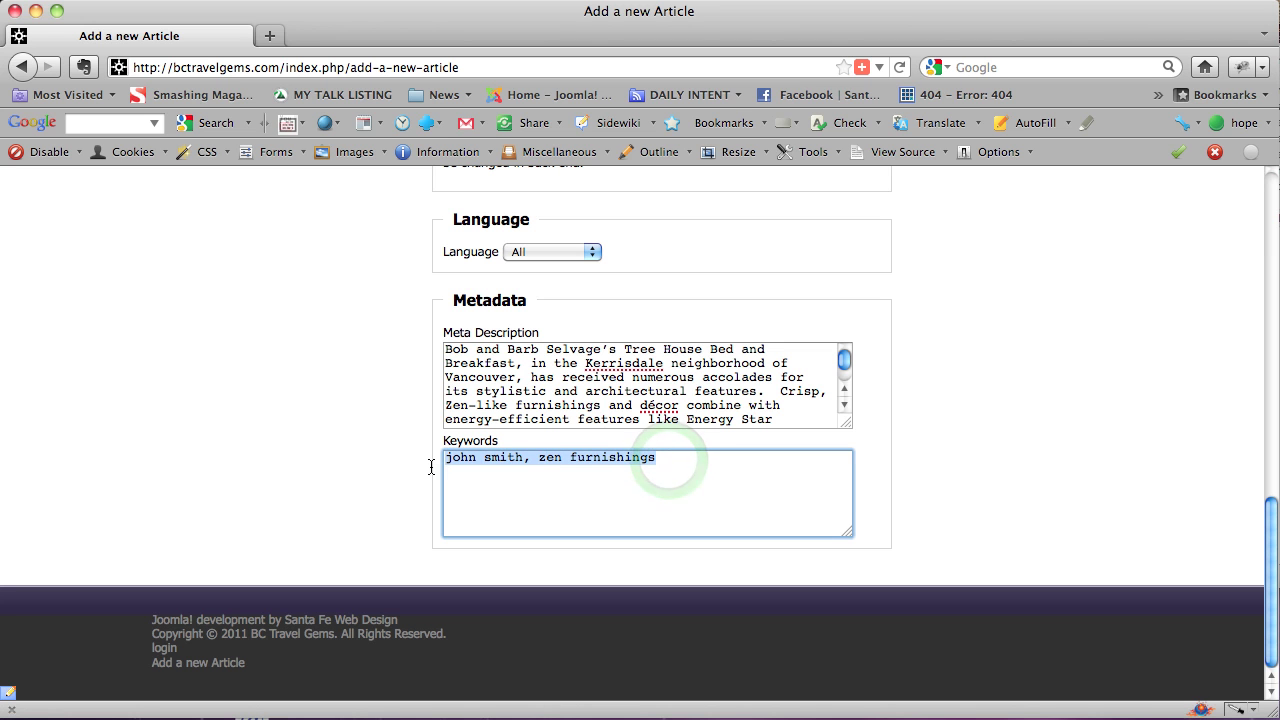
{"action": "scroll", "coordinate": [629, 486], "scroll_direction": "up", "scroll_amount": 20}
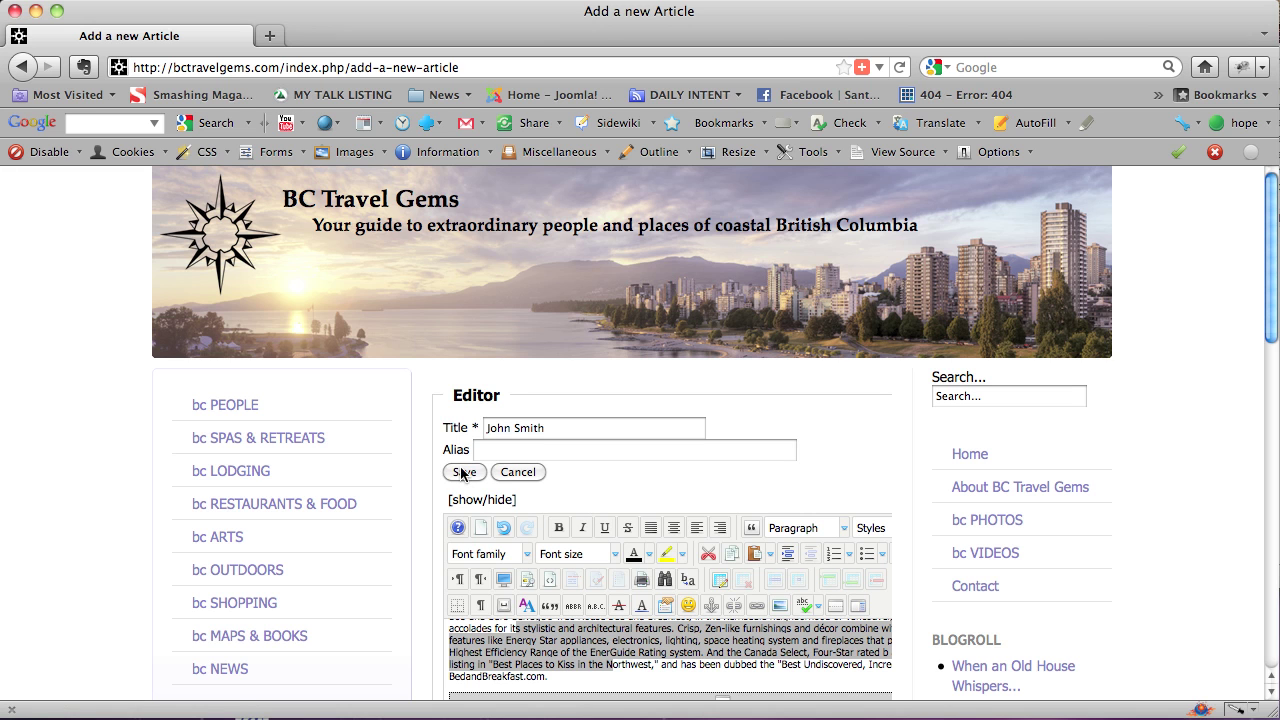
{"action": "left_click", "coordinate": [463, 473]}
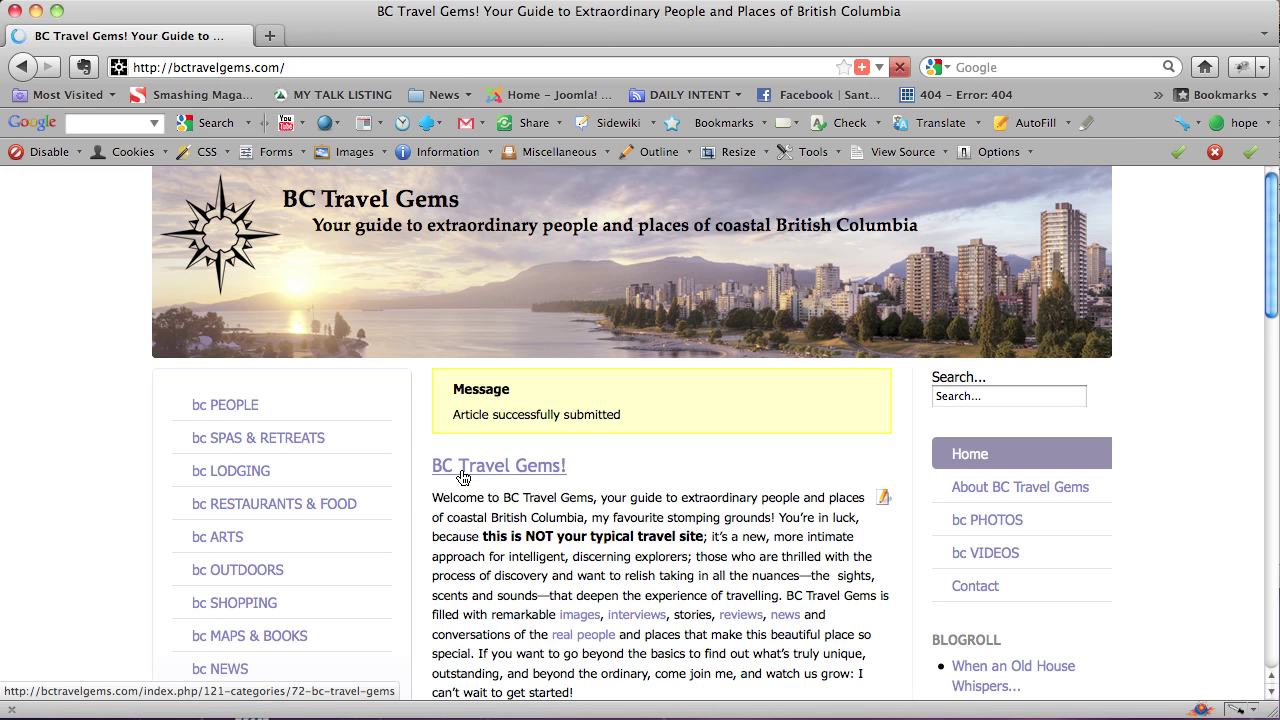
{"action": "left_click_drag", "start_coordinate": [636, 412], "coordinate": [455, 388]}
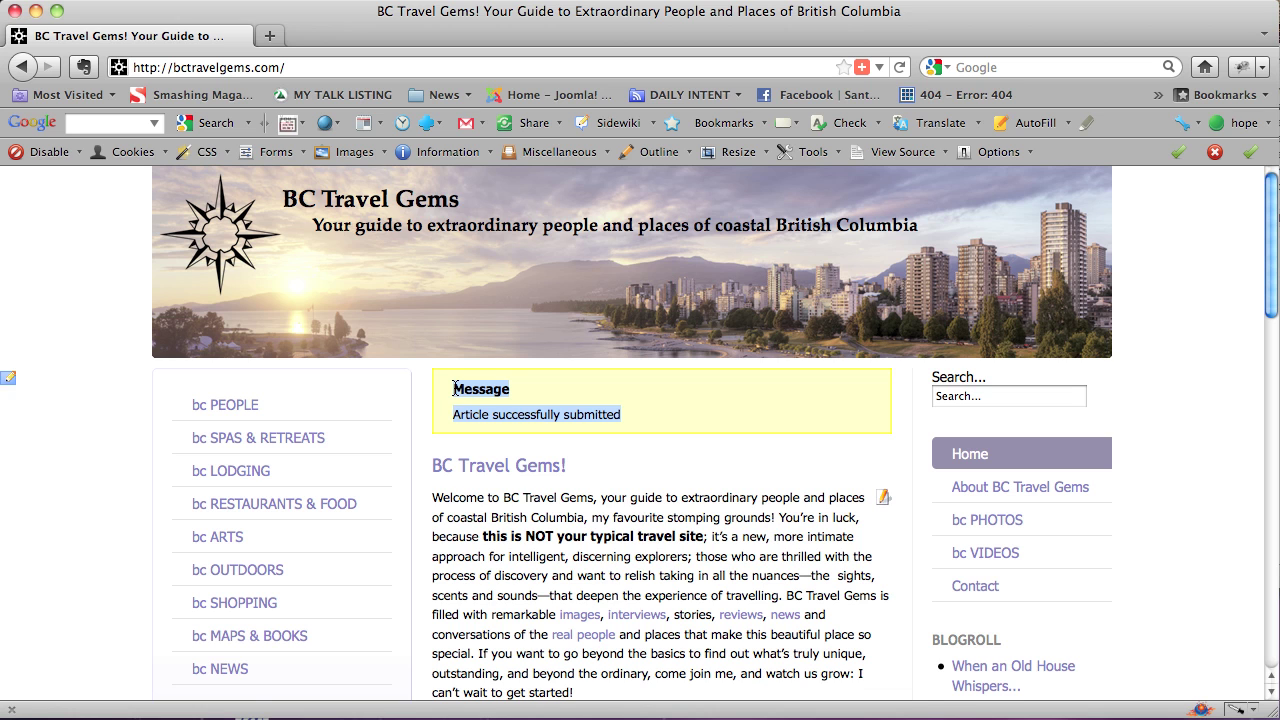
Go to BC People and open the article's BedandBreakfast.com link in a new tab
{"action": "left_click", "coordinate": [228, 406]}
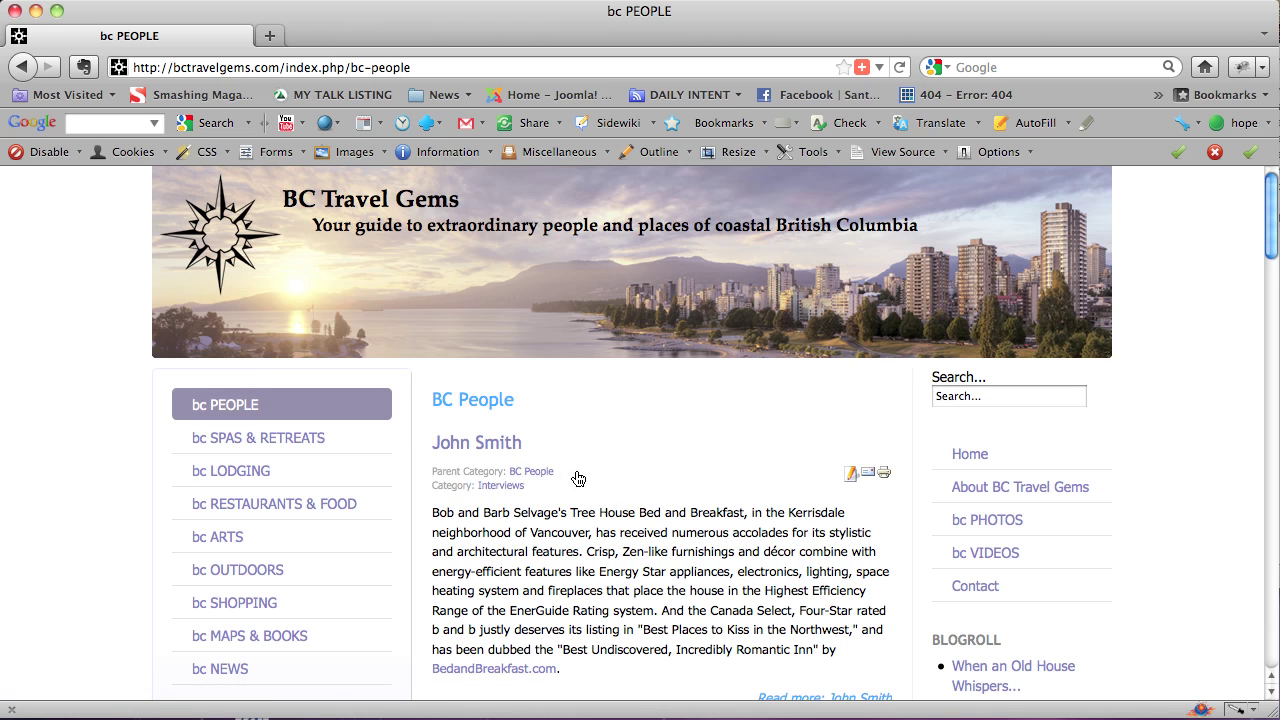
{"action": "scroll", "coordinate": [536, 543], "scroll_direction": "down", "scroll_amount": 2}
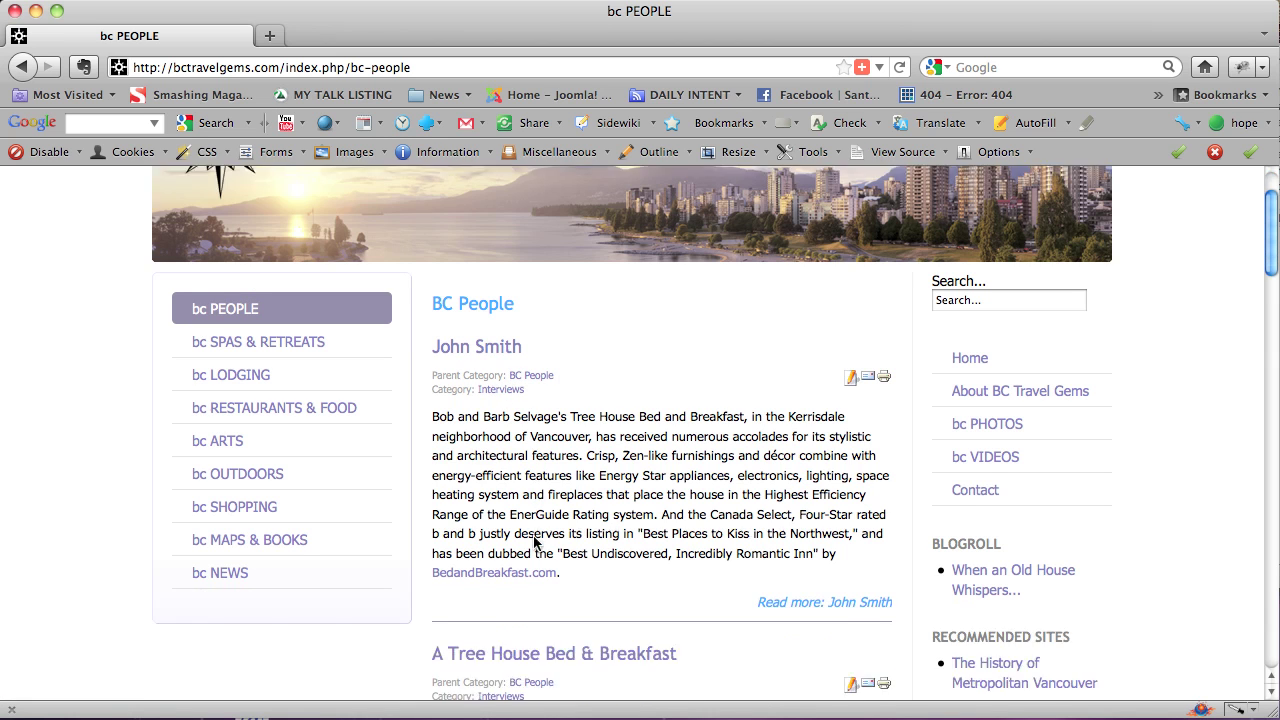
{"action": "scroll", "coordinate": [535, 543], "scroll_direction": "down", "scroll_amount": 1}
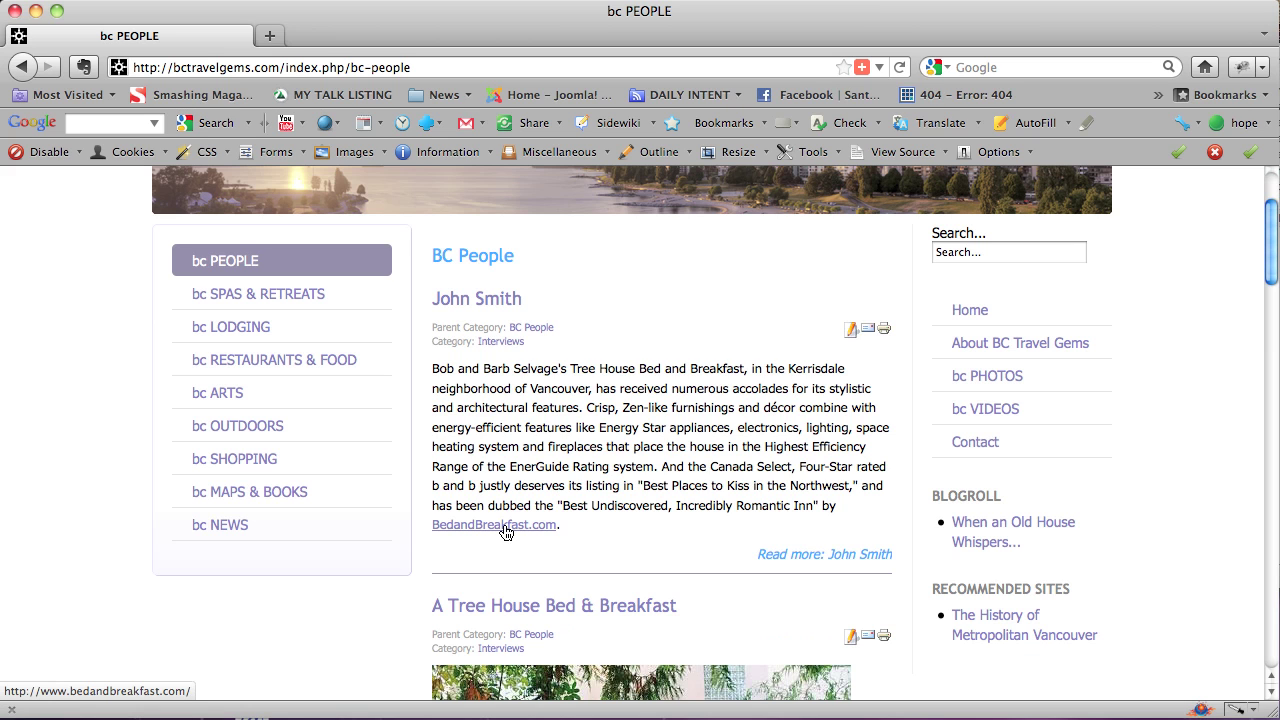
{"action": "left_click", "coordinate": [505, 531]}
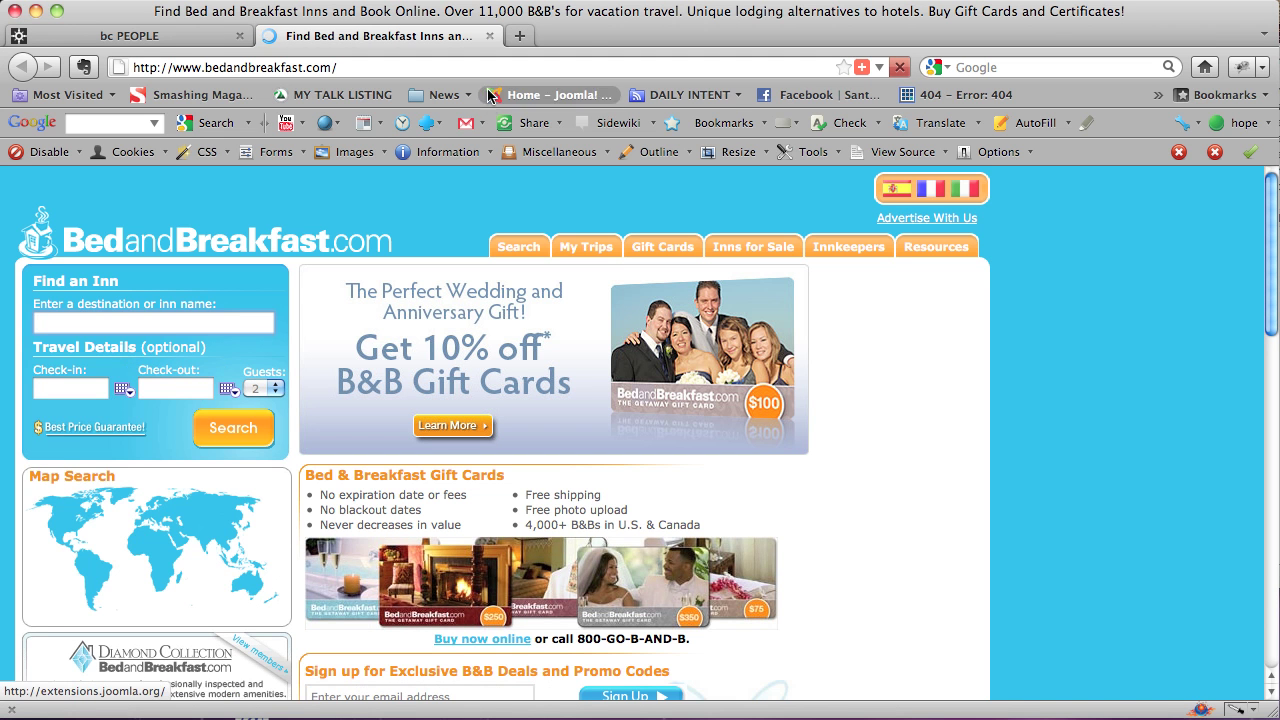
Close the BedandBreakfast.com tab to get back to the BC People page
{"action": "left_click", "coordinate": [491, 37]}
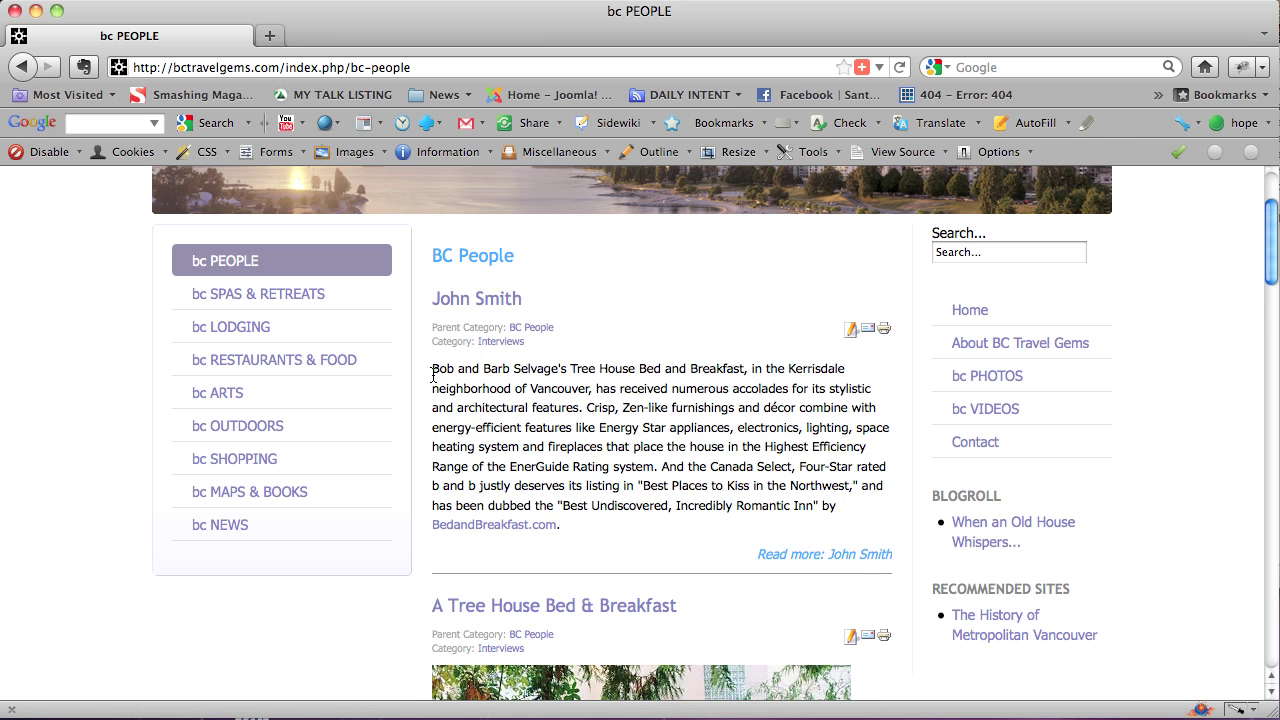
Open Add a new Article from the footer and launch Insert Image from the editor body
{"action": "scroll", "coordinate": [432, 375], "scroll_direction": "down", "scroll_amount": 20}
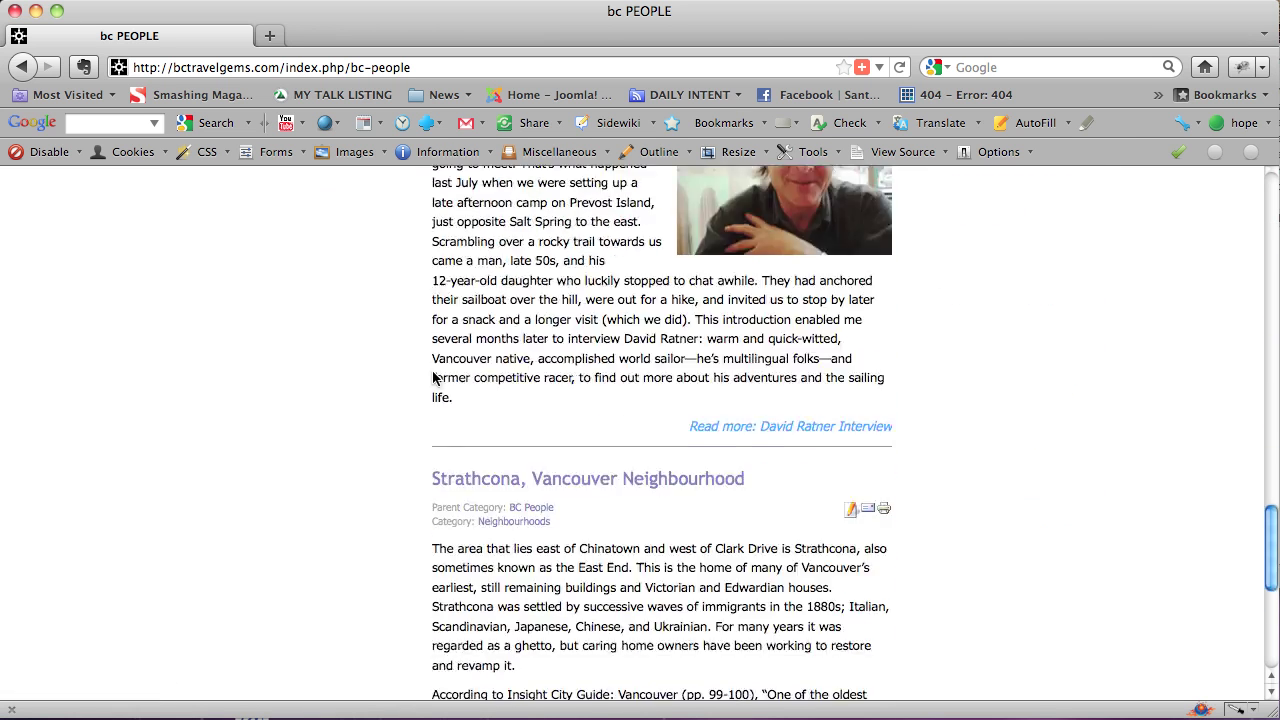
{"action": "scroll", "coordinate": [432, 378], "scroll_direction": "down", "scroll_amount": 8}
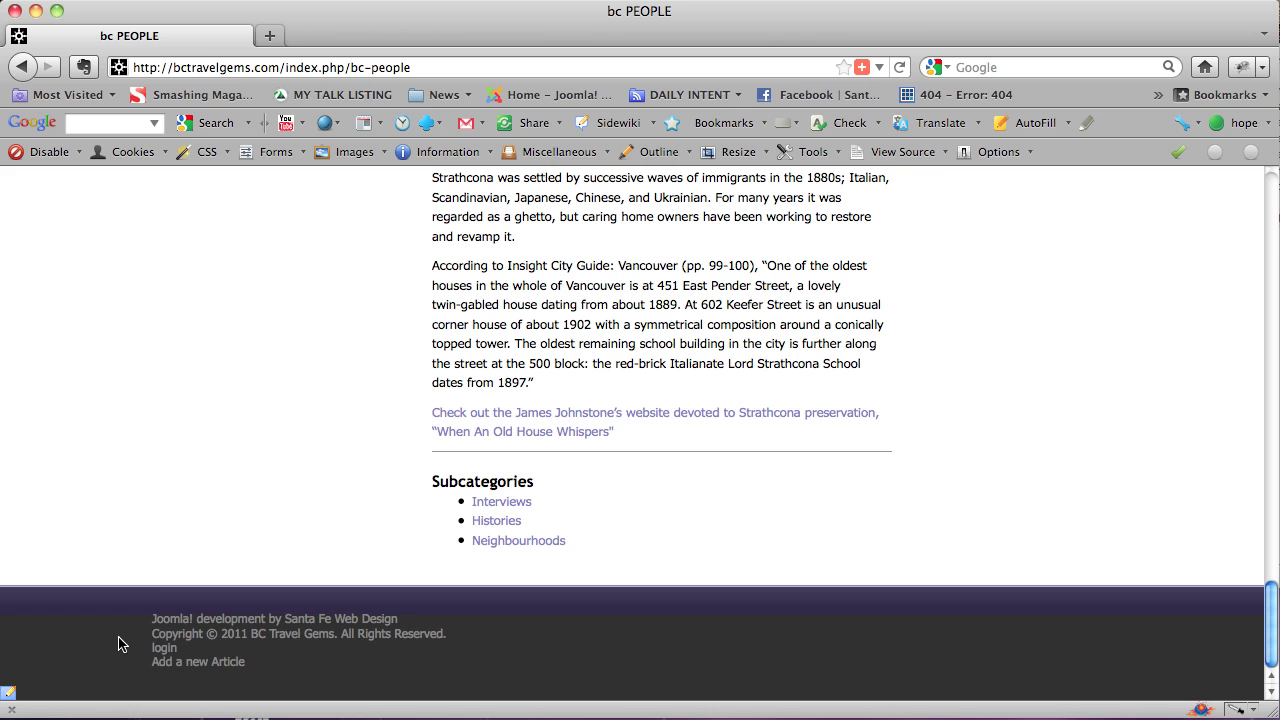
{"action": "left_click", "coordinate": [192, 663]}
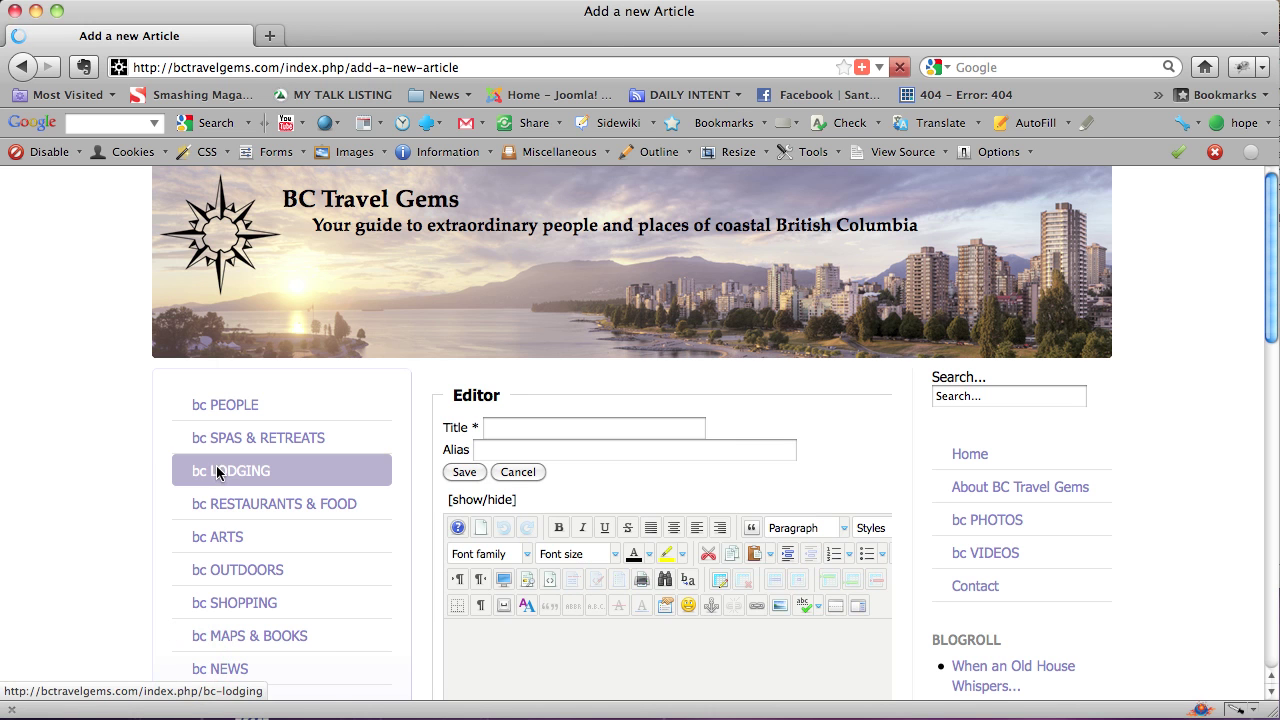
{"action": "scroll", "coordinate": [613, 550], "scroll_direction": "down", "scroll_amount": 5}
{"action": "left_click", "coordinate": [522, 390]}
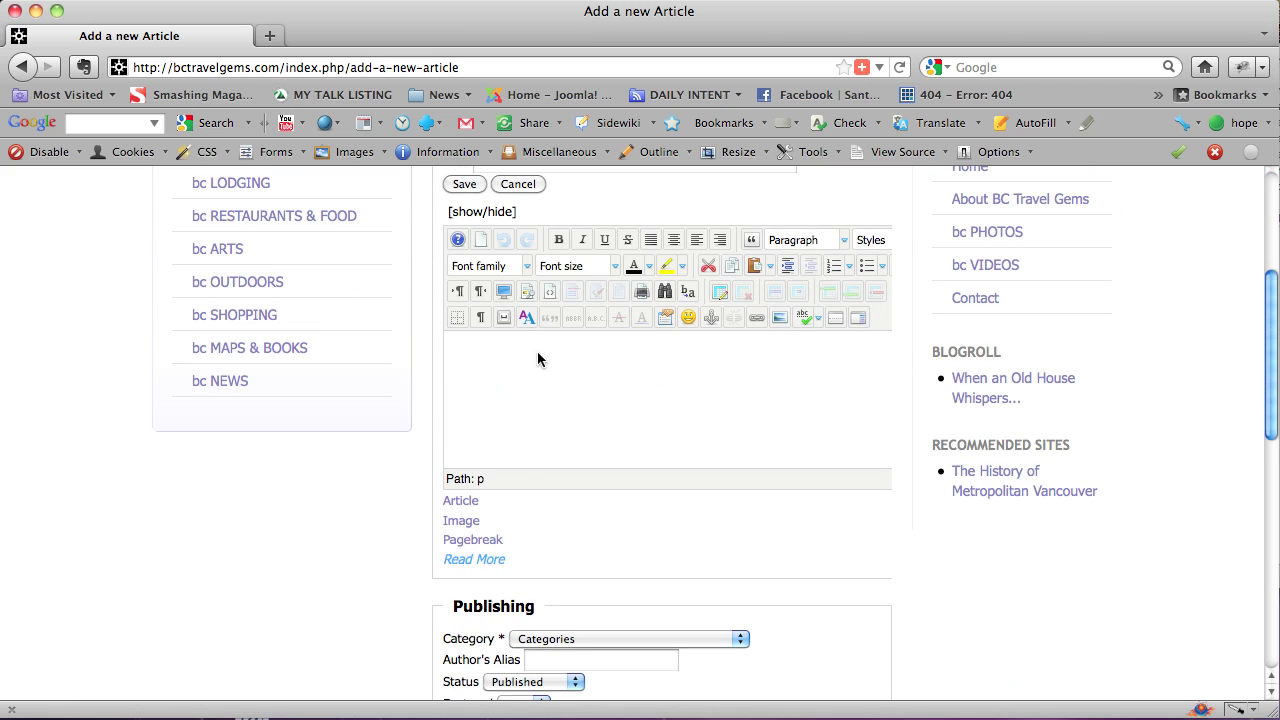
{"action": "left_click", "coordinate": [778, 318]}
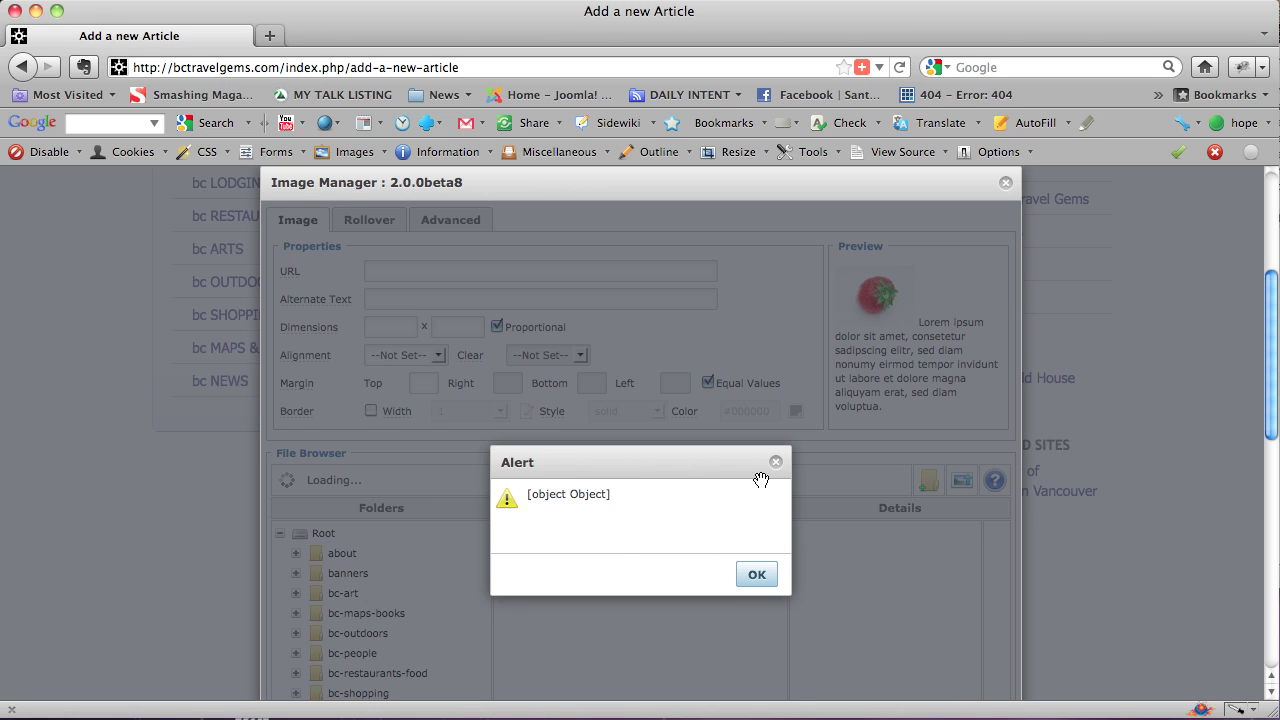
Dismiss the folder-loading error alerts, including the one after browsing the about folder
{"action": "left_click", "coordinate": [775, 461]}
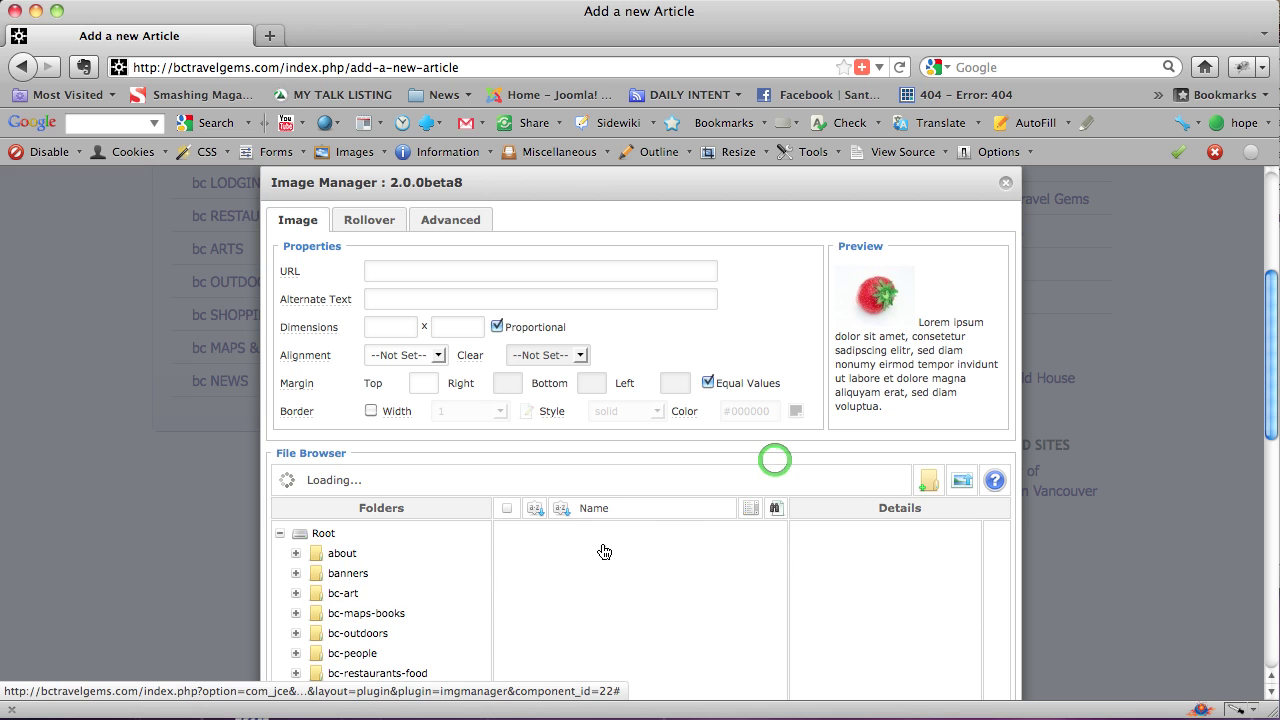
{"action": "left_click", "coordinate": [329, 557]}
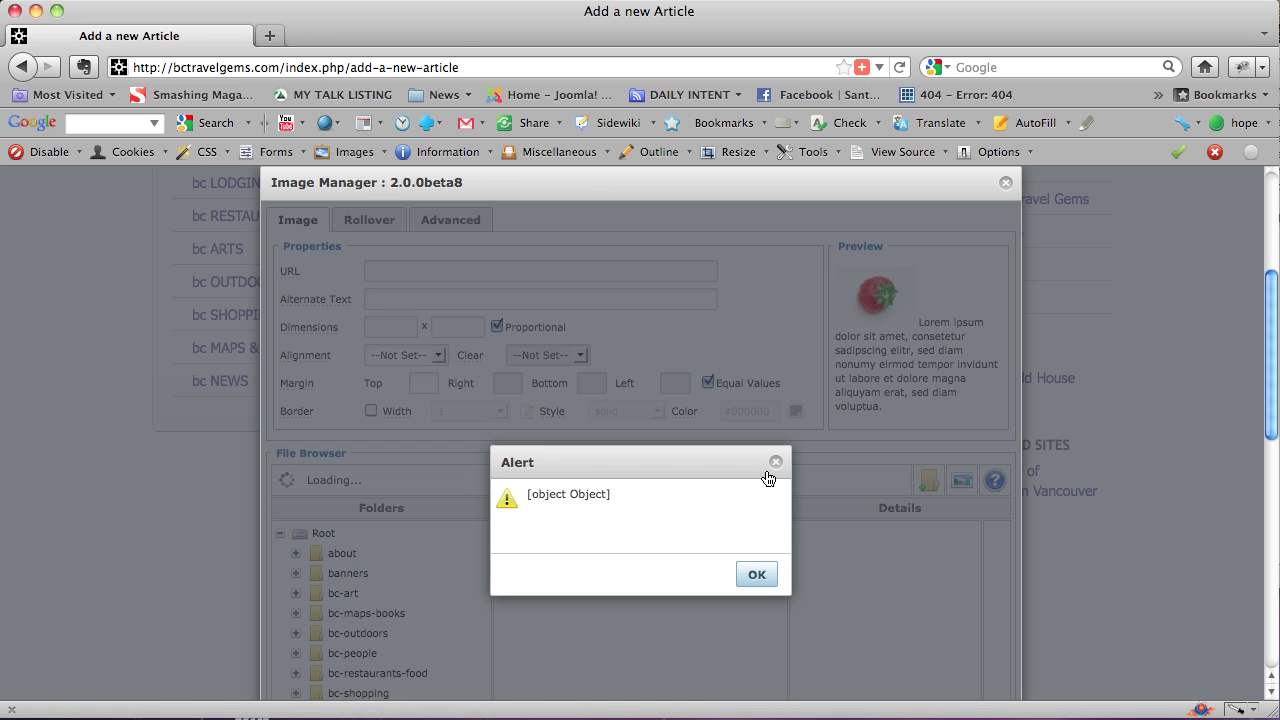
{"action": "left_click", "coordinate": [773, 463]}
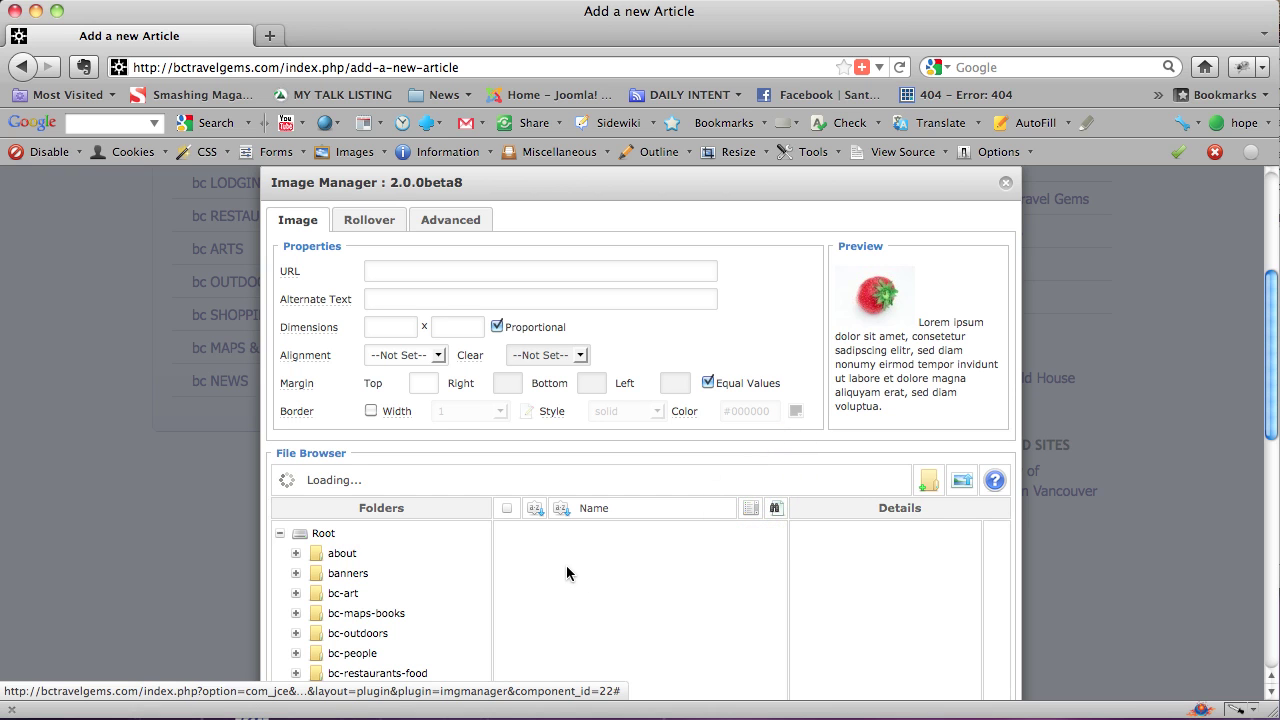
Align the image left and turn off Equal Values for the margins
{"action": "left_click", "coordinate": [438, 356]}
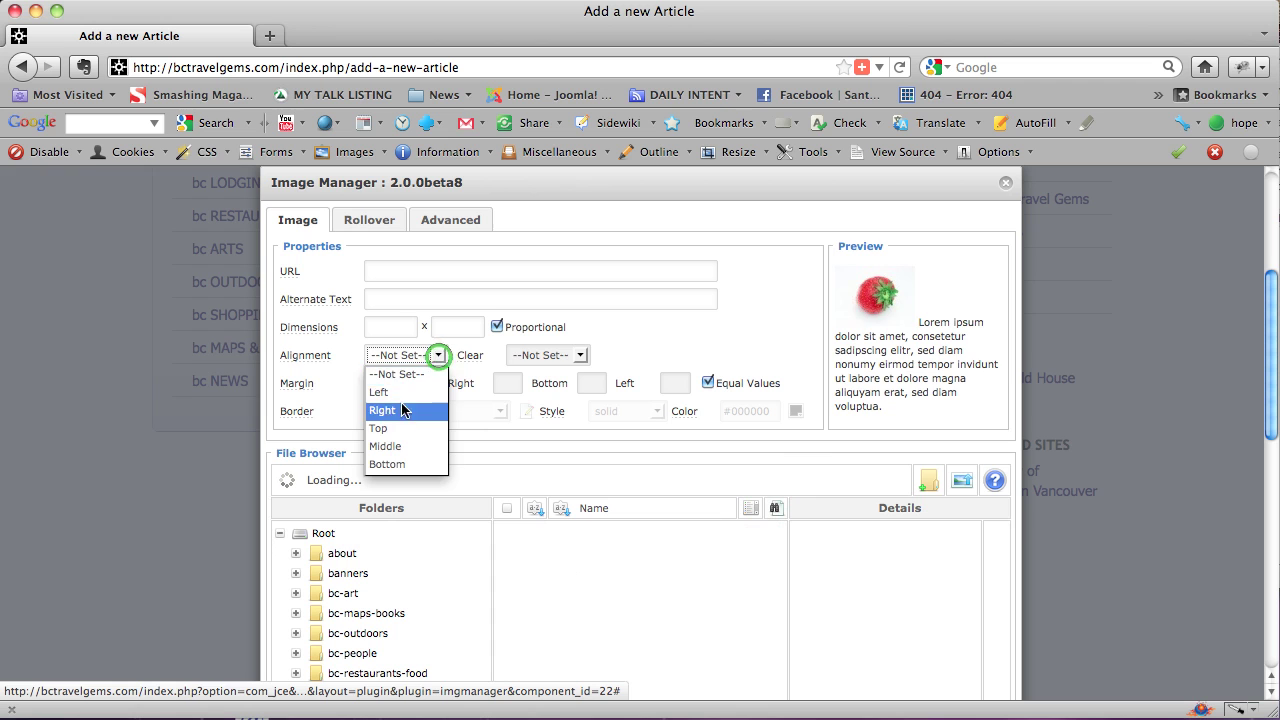
{"action": "left_click", "coordinate": [388, 386]}
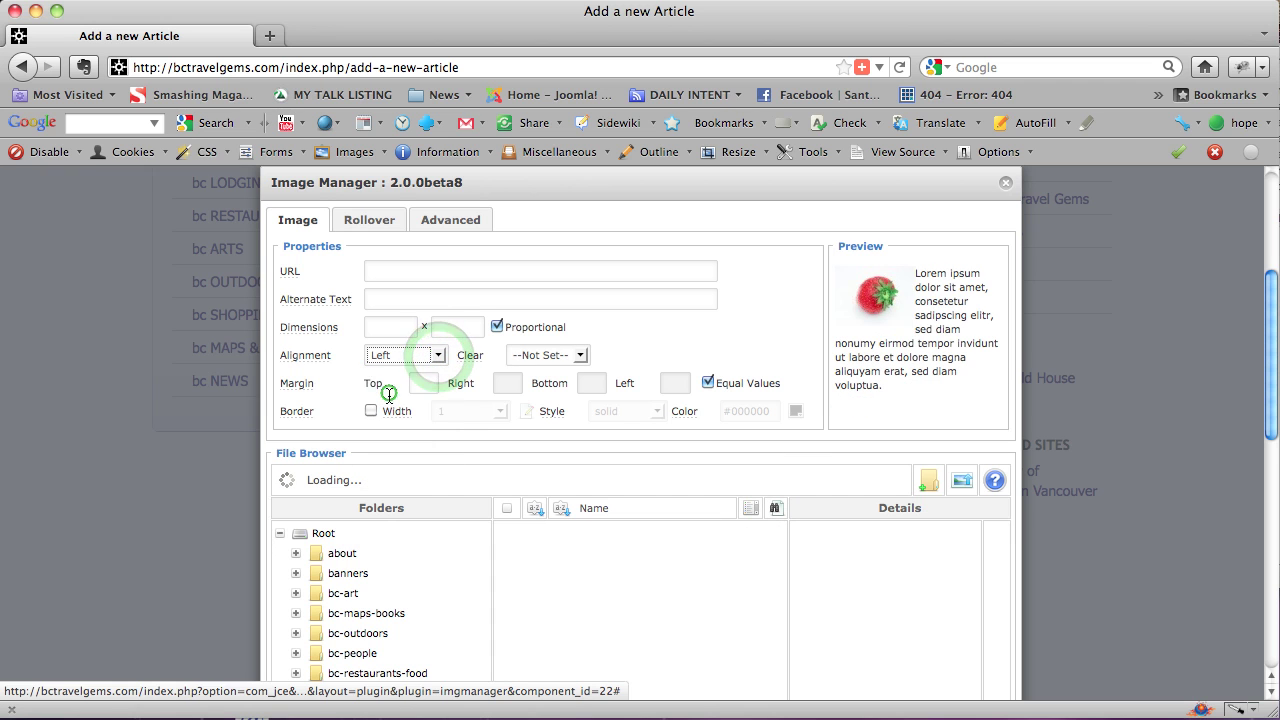
{"action": "left_click", "coordinate": [878, 305]}
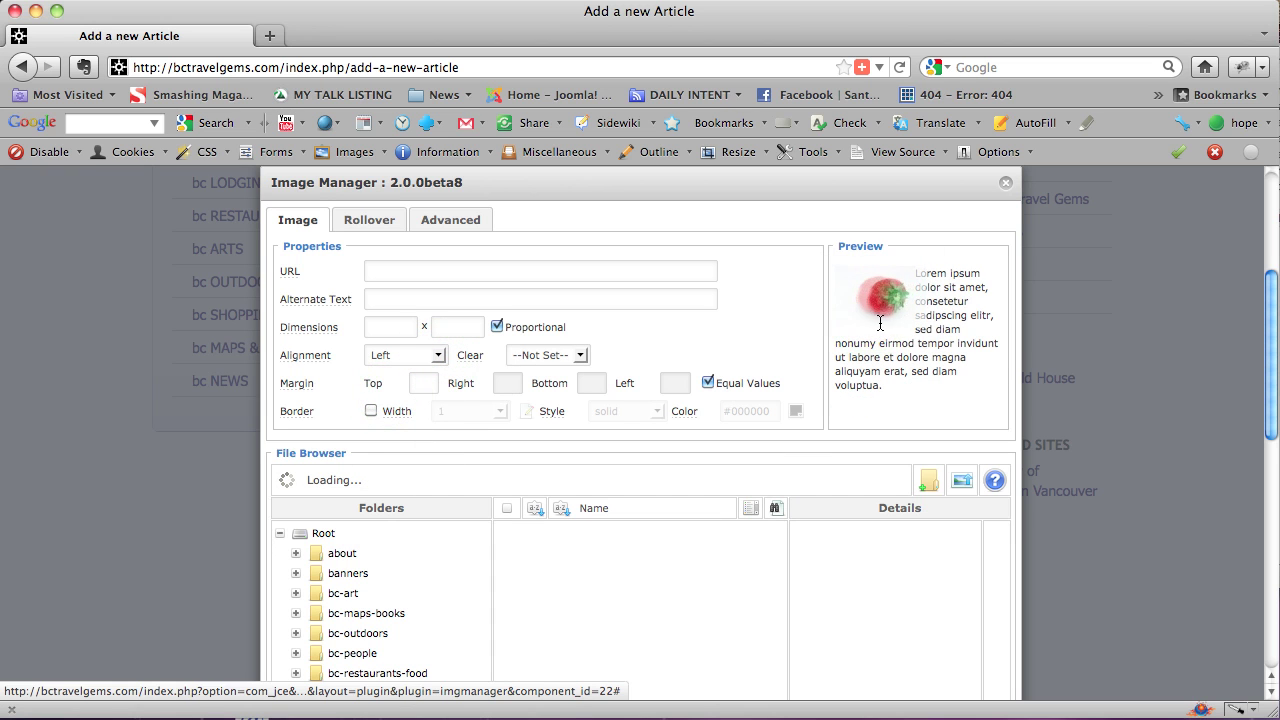
{"action": "left_click_drag", "start_coordinate": [915, 287], "coordinate": [953, 372]}
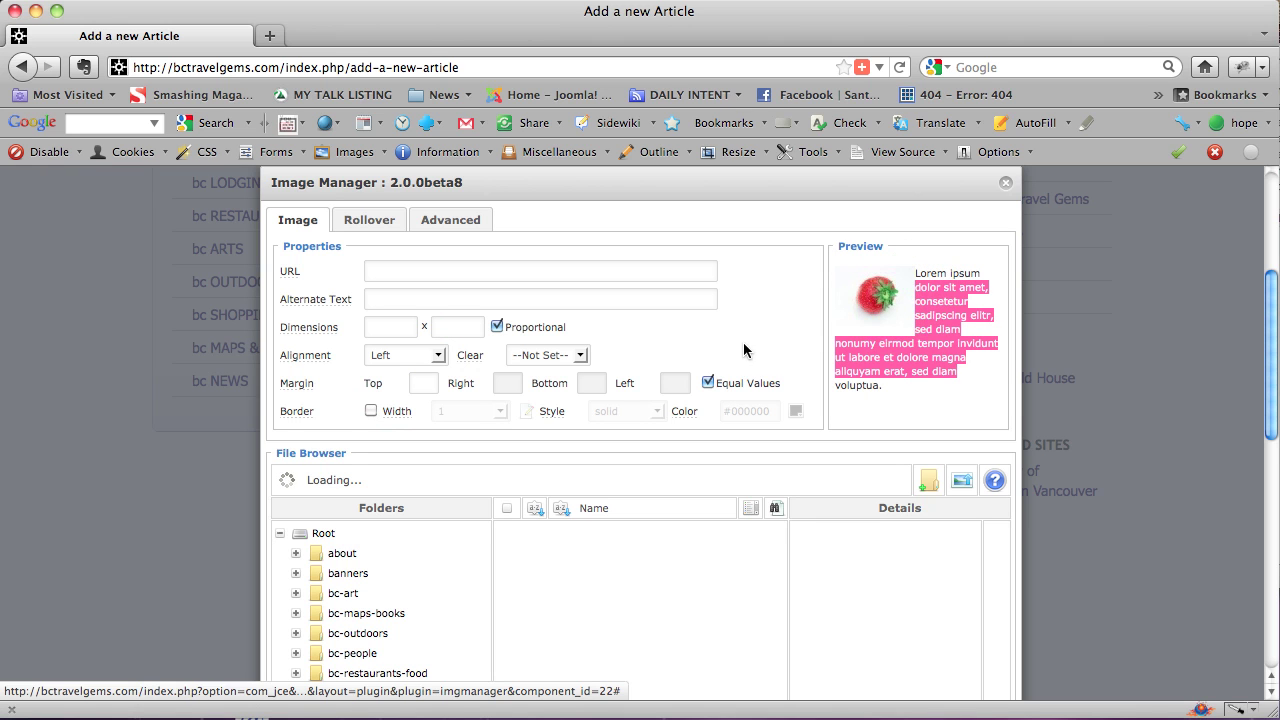
{"action": "left_click", "coordinate": [708, 383]}
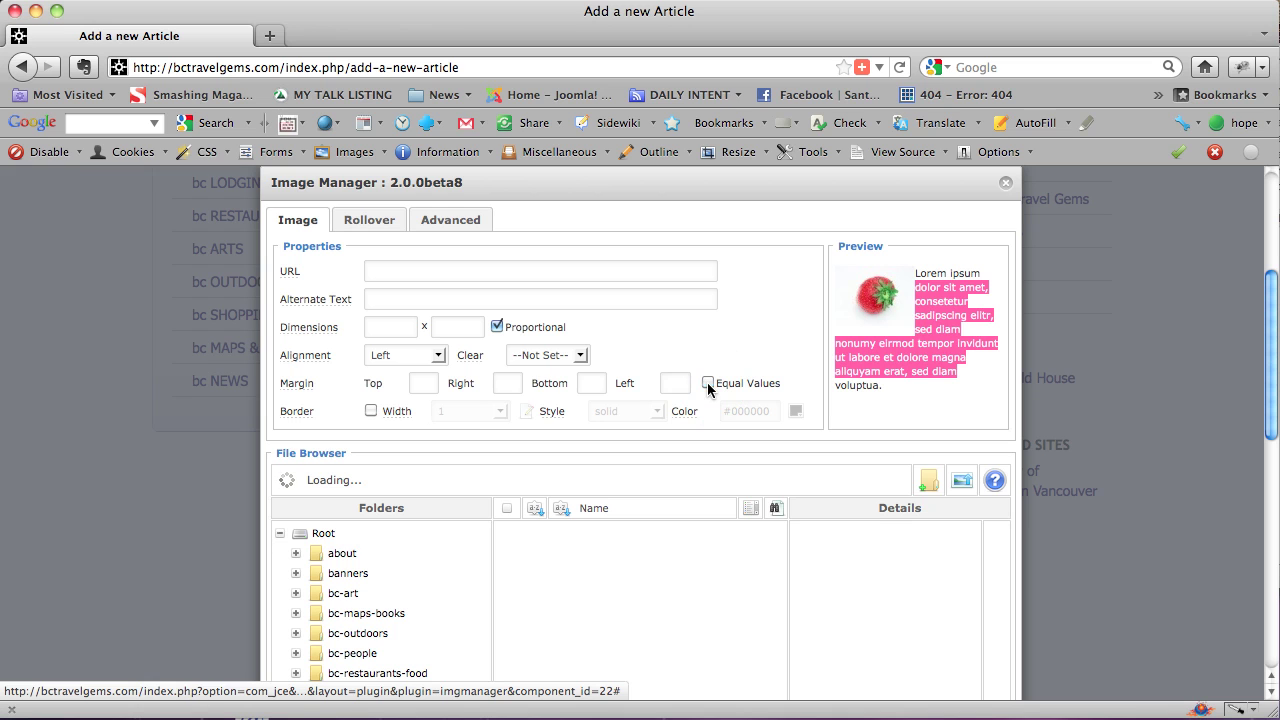
Enter 19 as the right margin and check how the preview text wraps
{"action": "left_click", "coordinate": [512, 379]}
{"action": "type", "text": "19"}
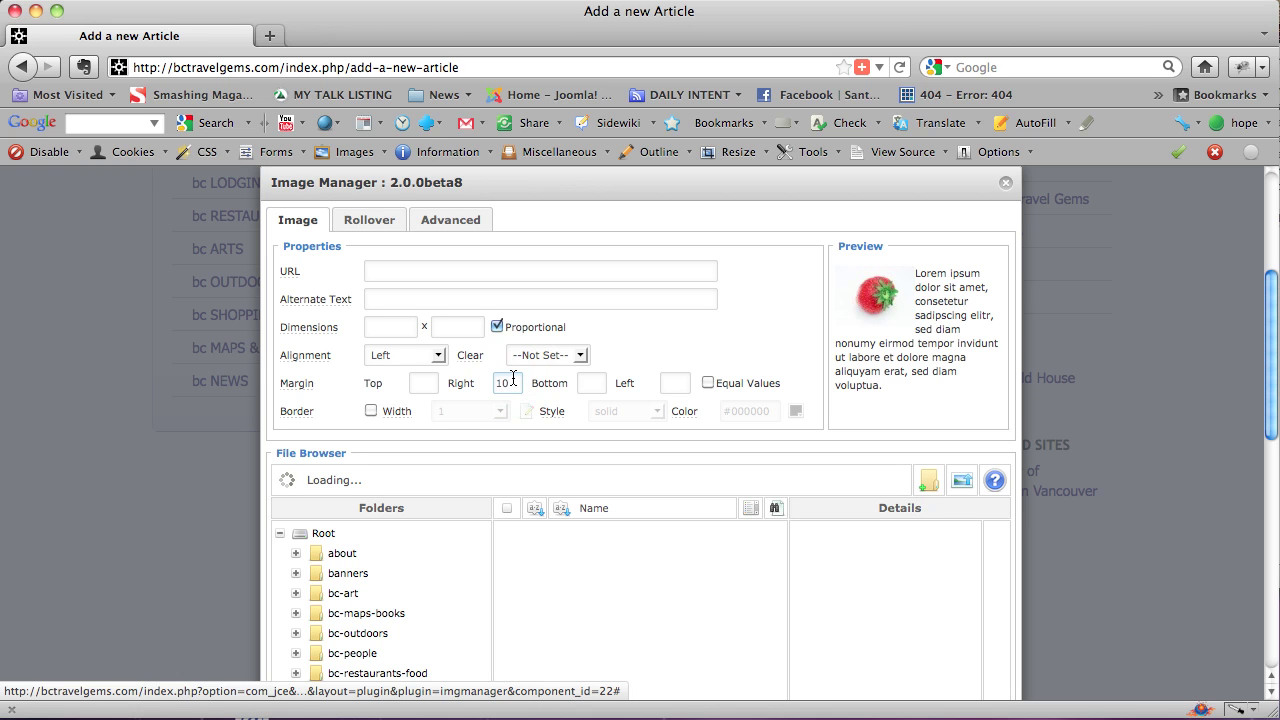
{"action": "key", "text": "Tab"}
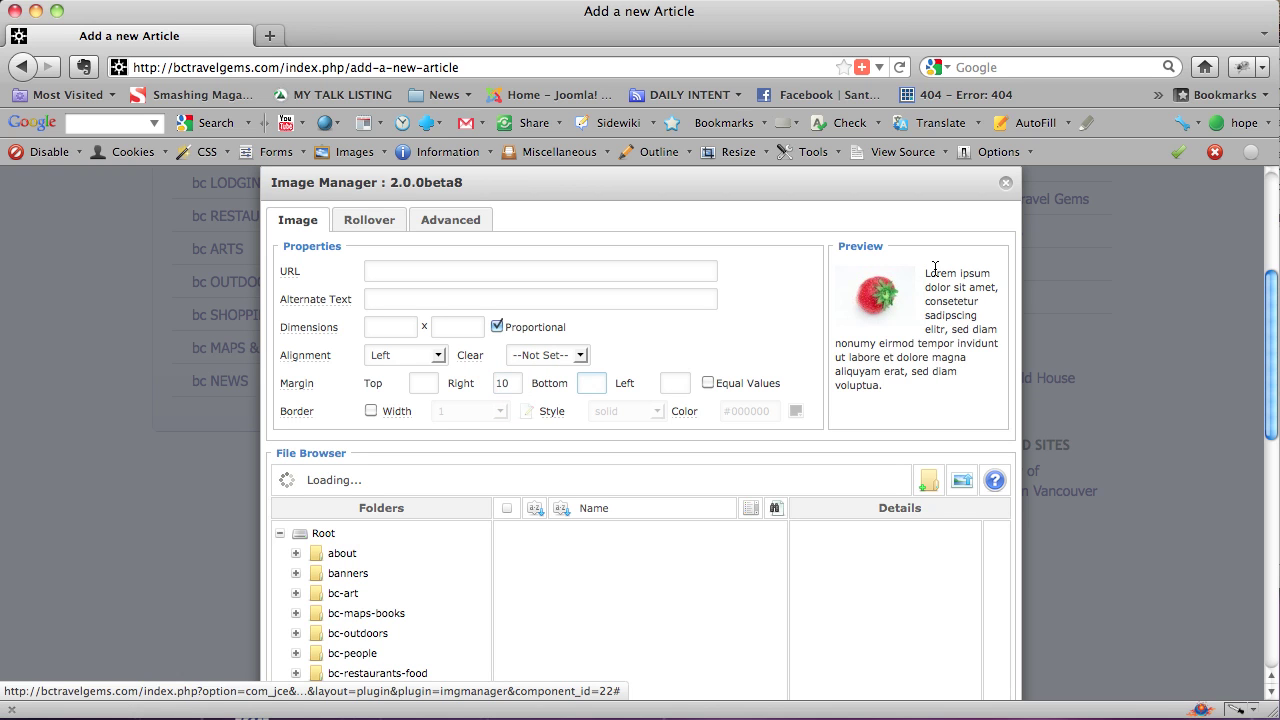
{"action": "left_click_drag", "start_coordinate": [924, 273], "coordinate": [945, 336]}
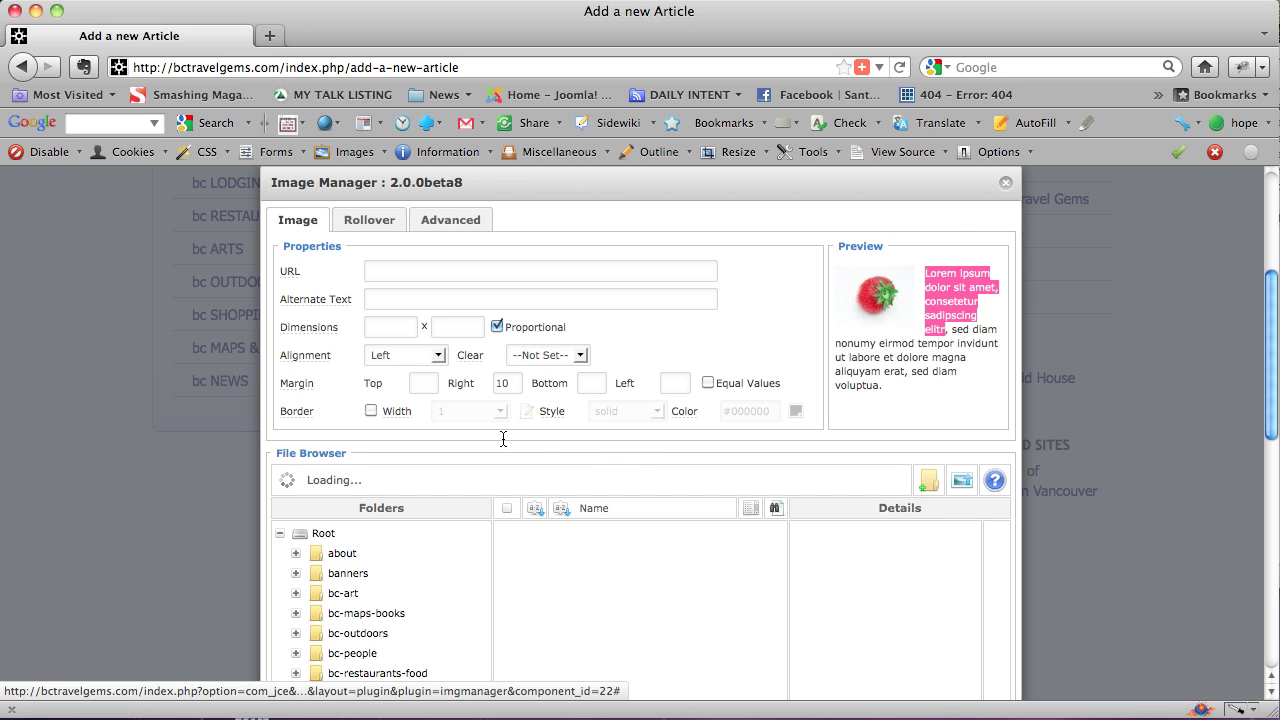
Align the image right, clear the right margin, and set the left margin to 10
{"action": "left_click", "coordinate": [437, 358]}
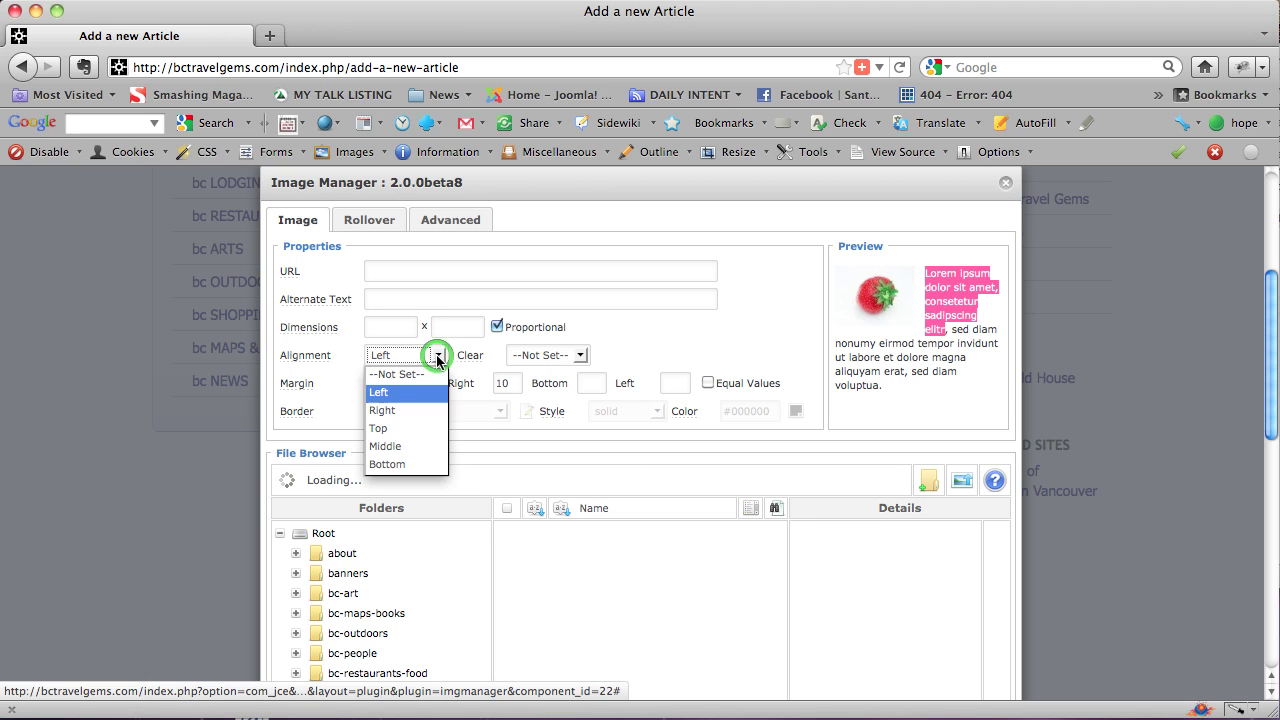
{"action": "left_click", "coordinate": [403, 421]}
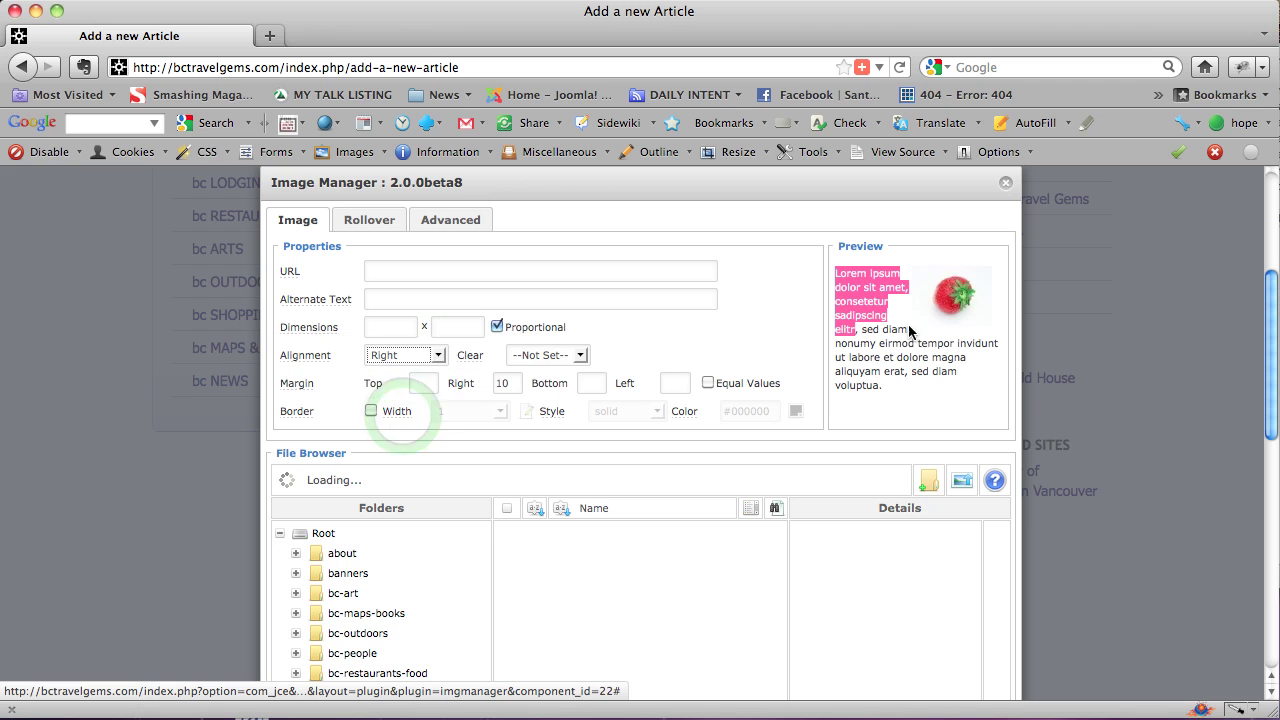
{"action": "left_click_drag", "start_coordinate": [528, 383], "coordinate": [485, 393]}
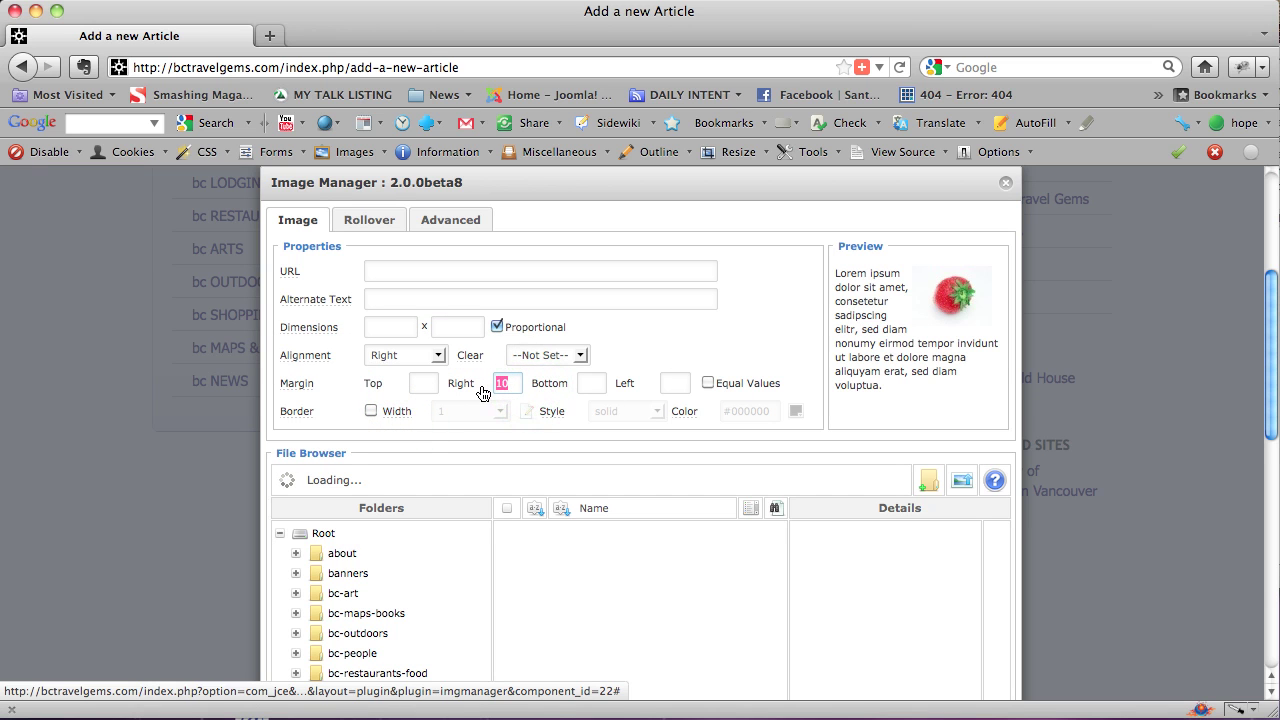
{"action": "key", "text": "BackSpace"}
{"action": "left_click", "coordinate": [673, 382]}
{"action": "type", "text": "10"}
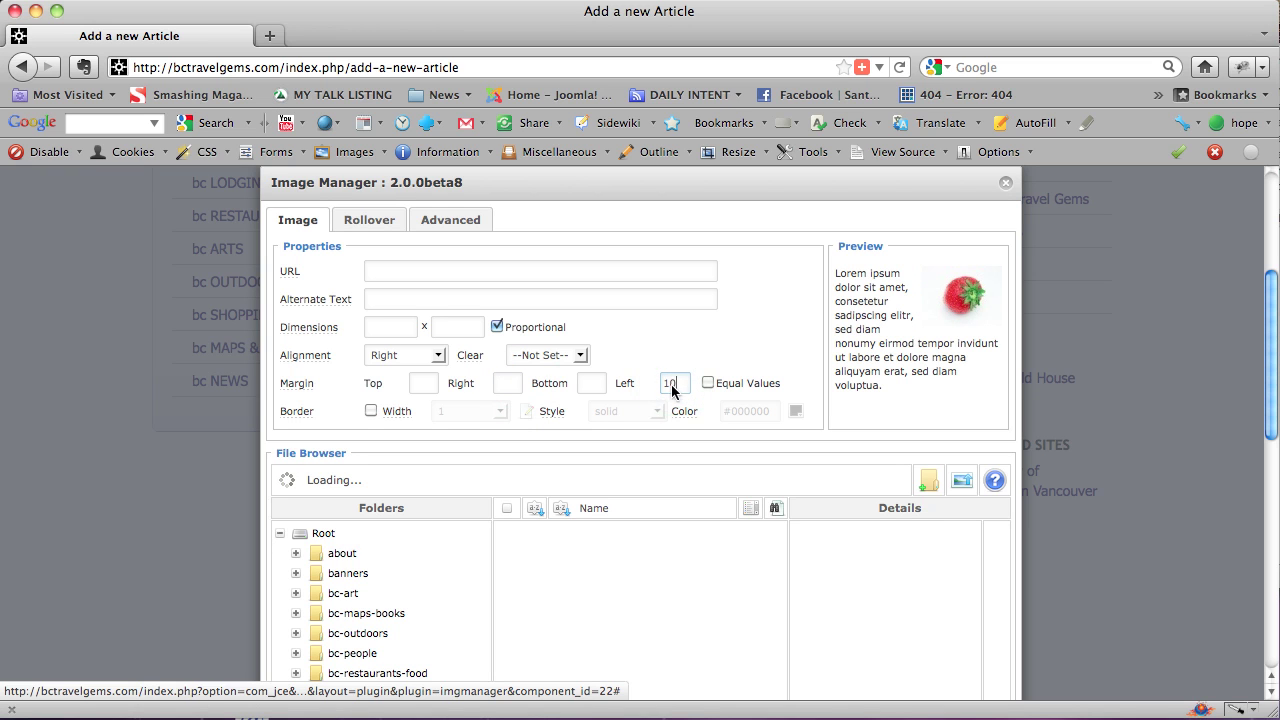
{"action": "left_click", "coordinate": [870, 402]}
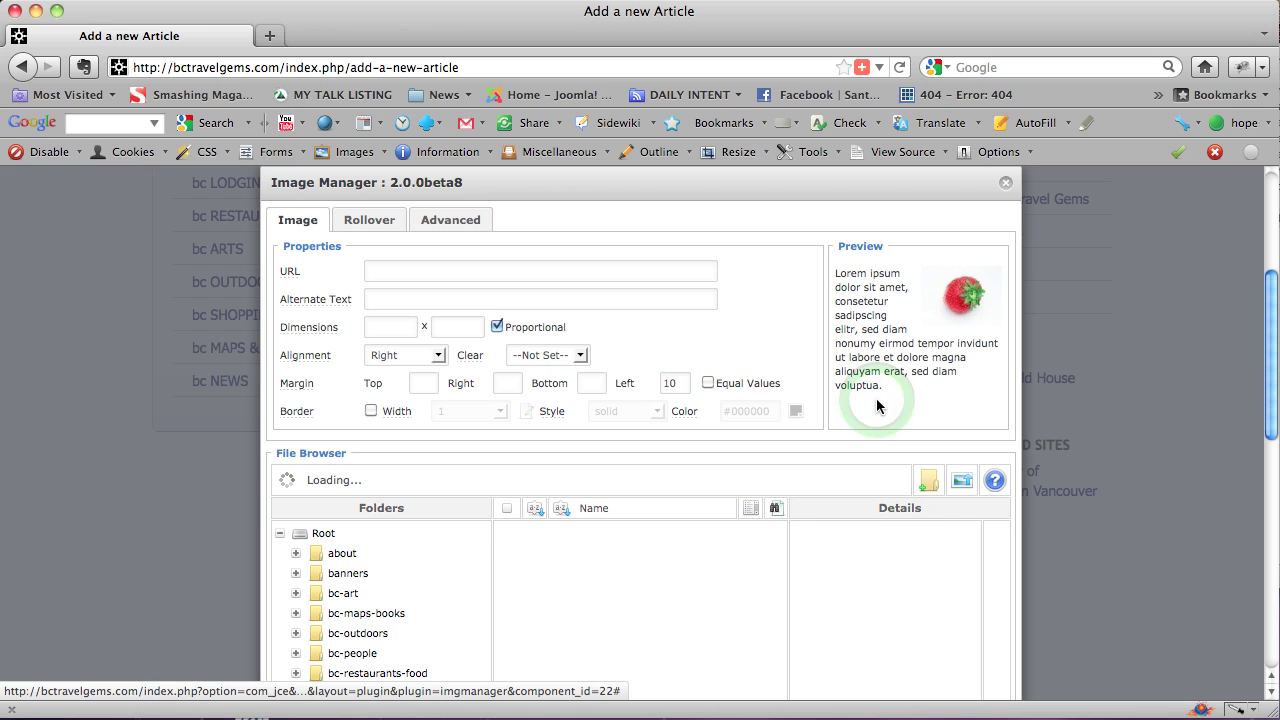
Try the bc-maps-books folder, dismiss its loading error, and close the Image Manager
{"action": "scroll", "coordinate": [752, 421], "scroll_direction": "down", "scroll_amount": 1}
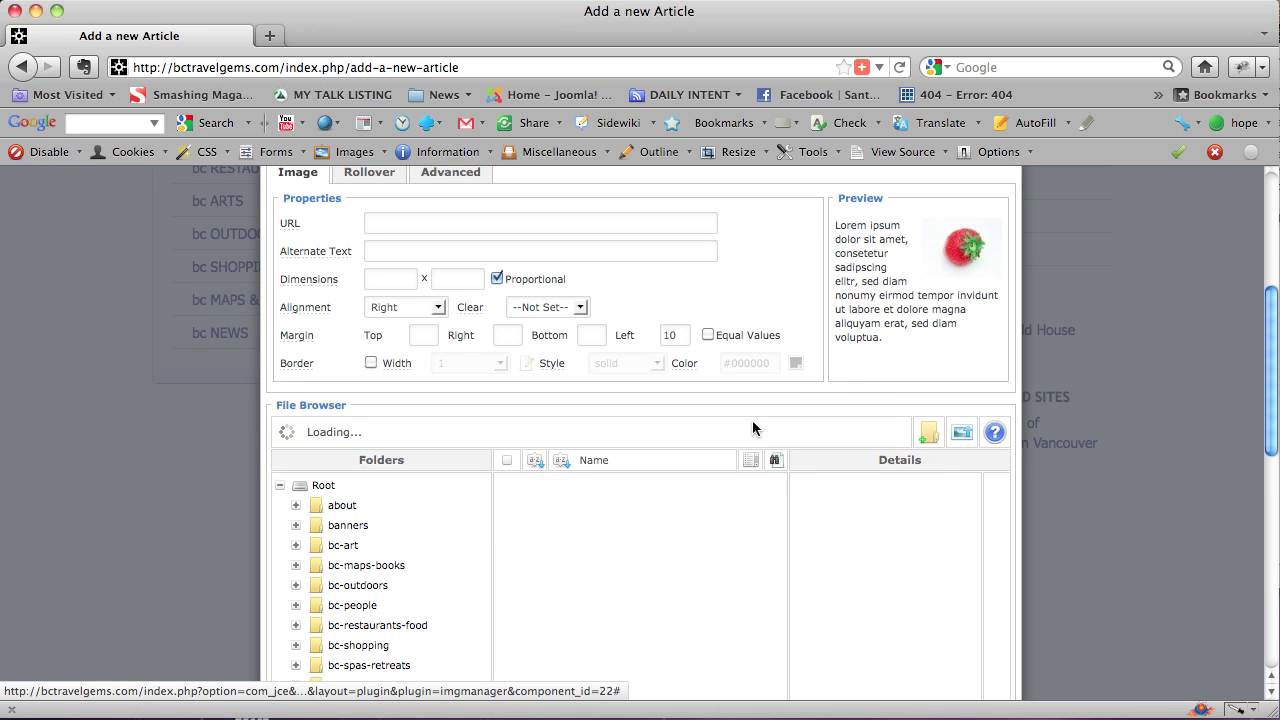
{"action": "left_click", "coordinate": [362, 566]}
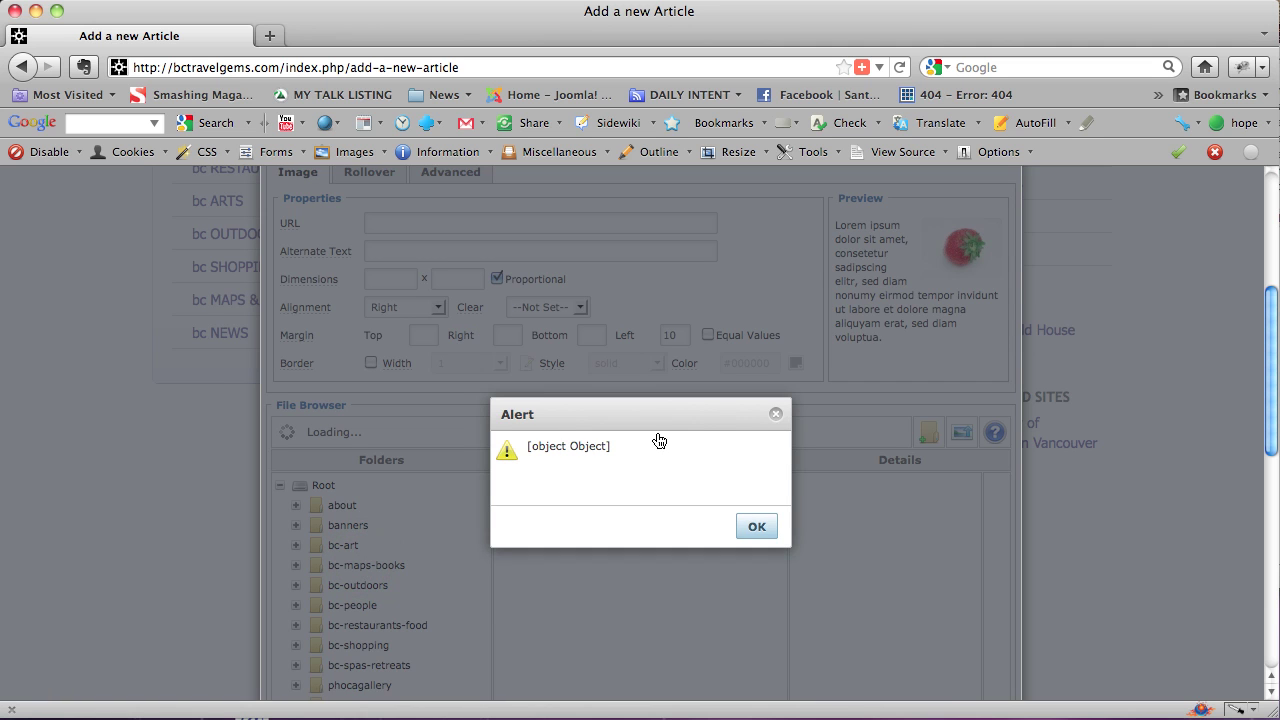
{"action": "left_click", "coordinate": [776, 414]}
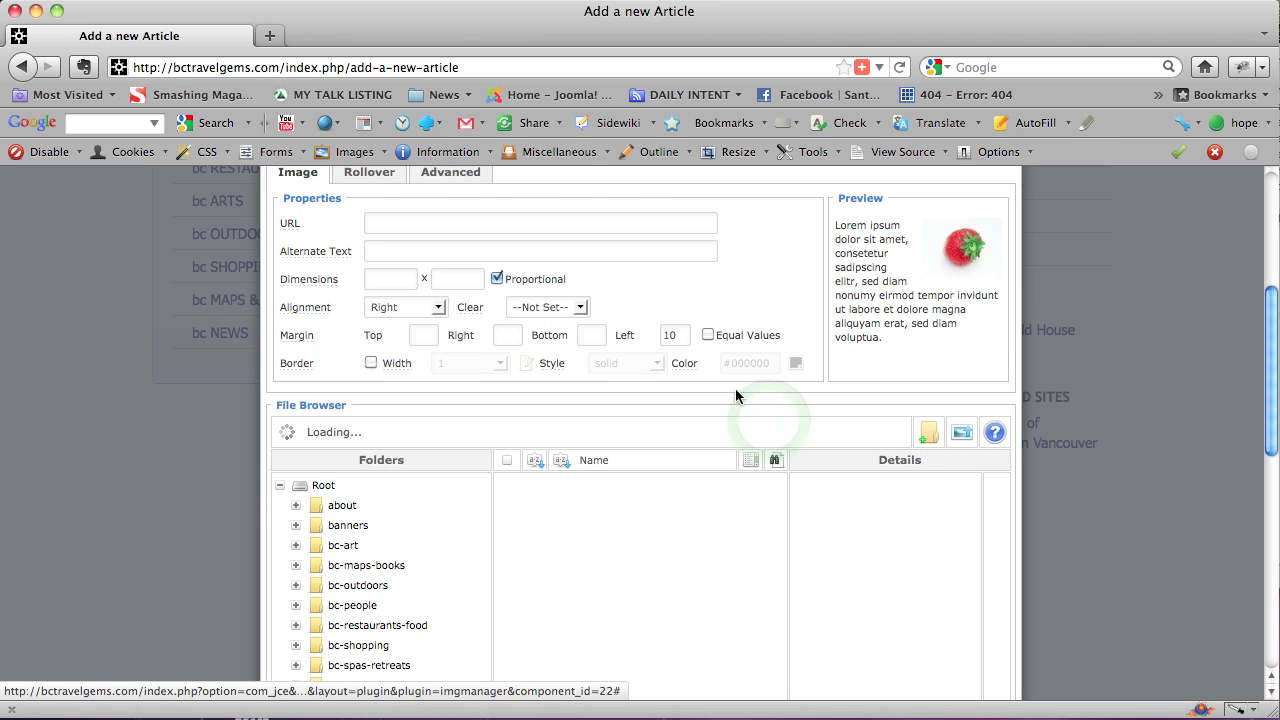
{"action": "scroll", "coordinate": [646, 366], "scroll_direction": "down", "scroll_amount": 2}
{"action": "scroll", "coordinate": [645, 367], "scroll_direction": "up", "scroll_amount": 8}
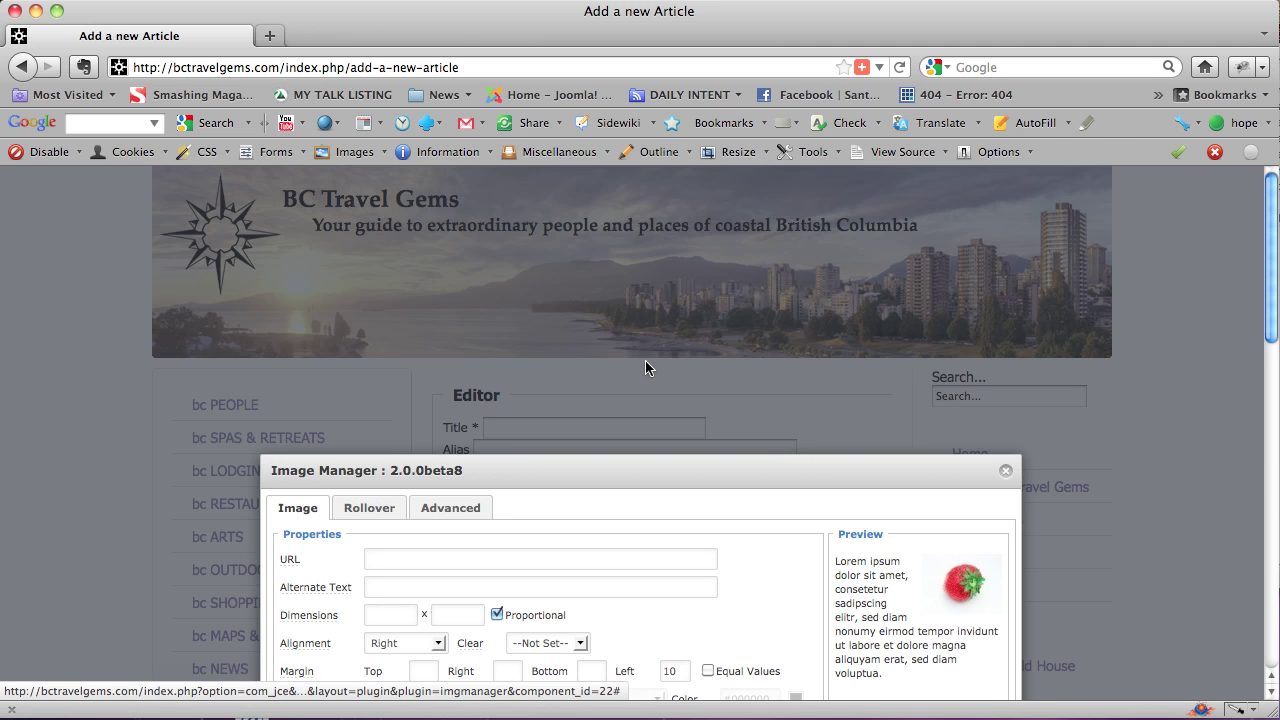
{"action": "left_click", "coordinate": [1007, 476]}
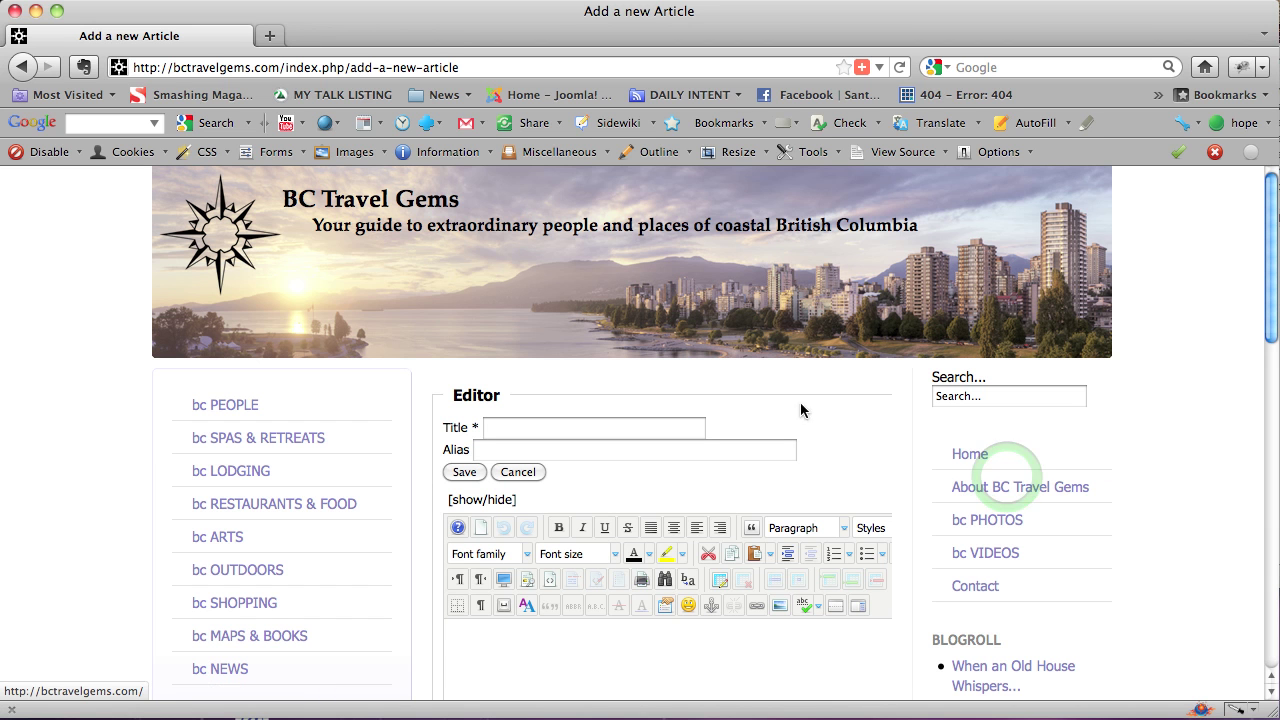